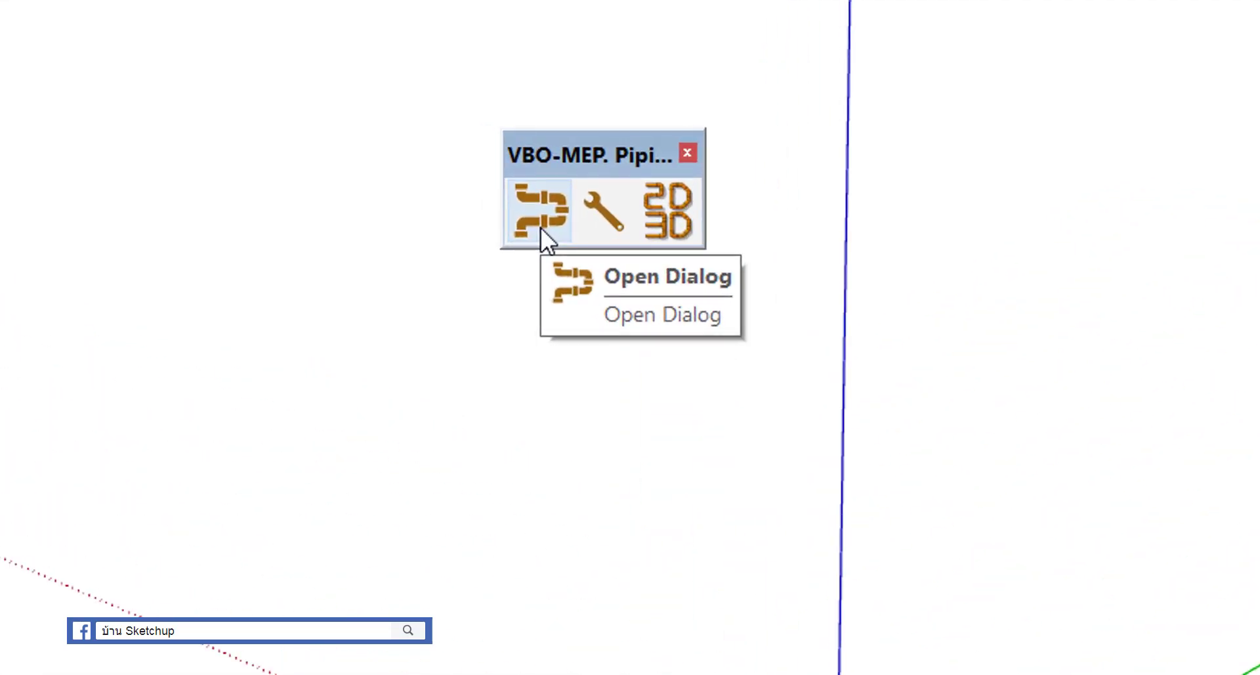
- Open the VBO Piping Pro dialog from the VBO-MEP Piping toolbar
left_click(541, 227)
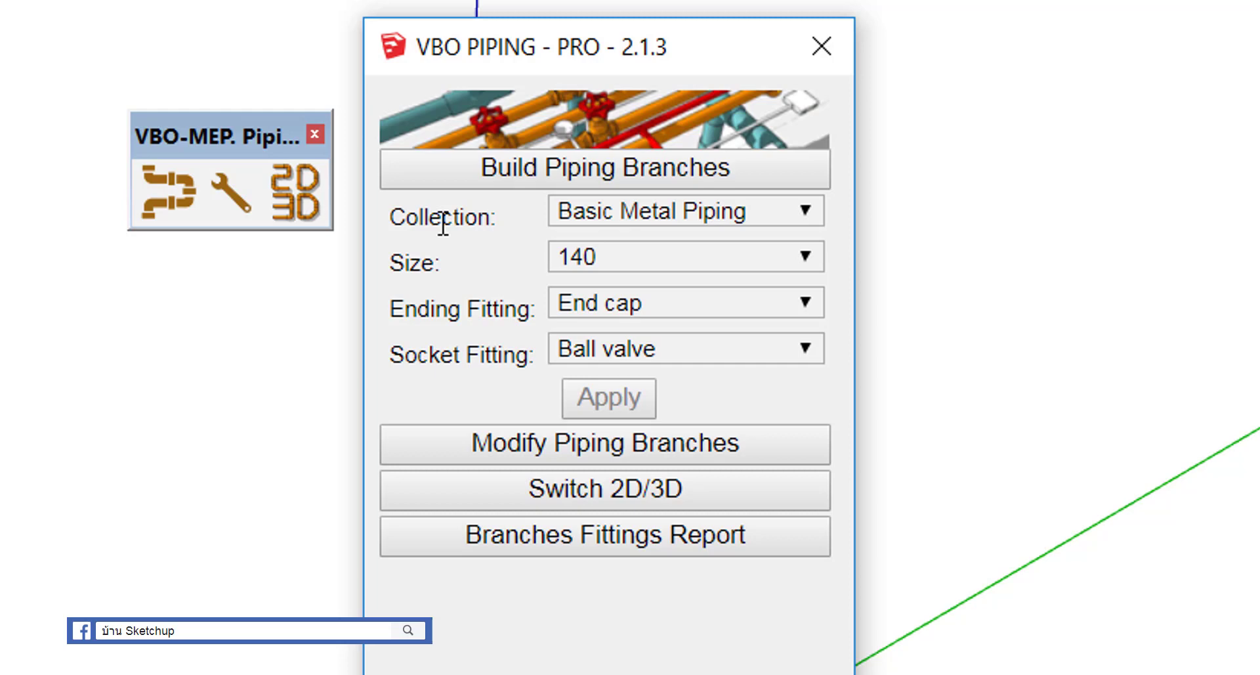
left_click(594, 223)
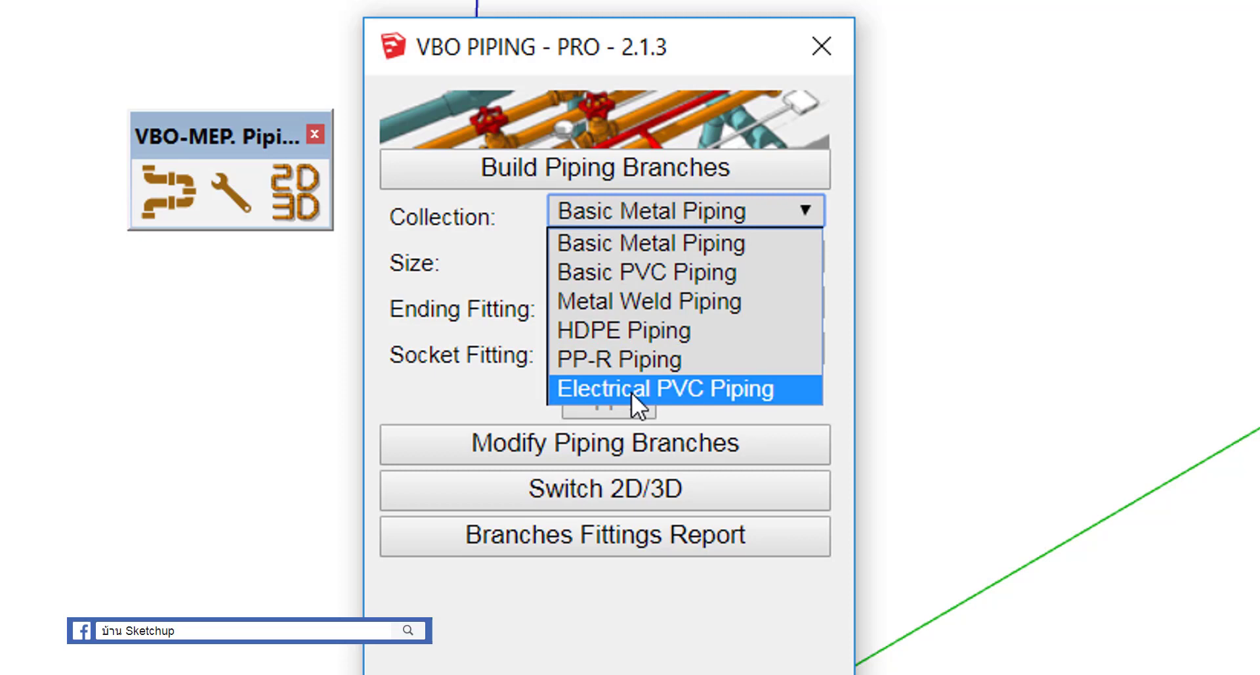
left_click(675, 212)
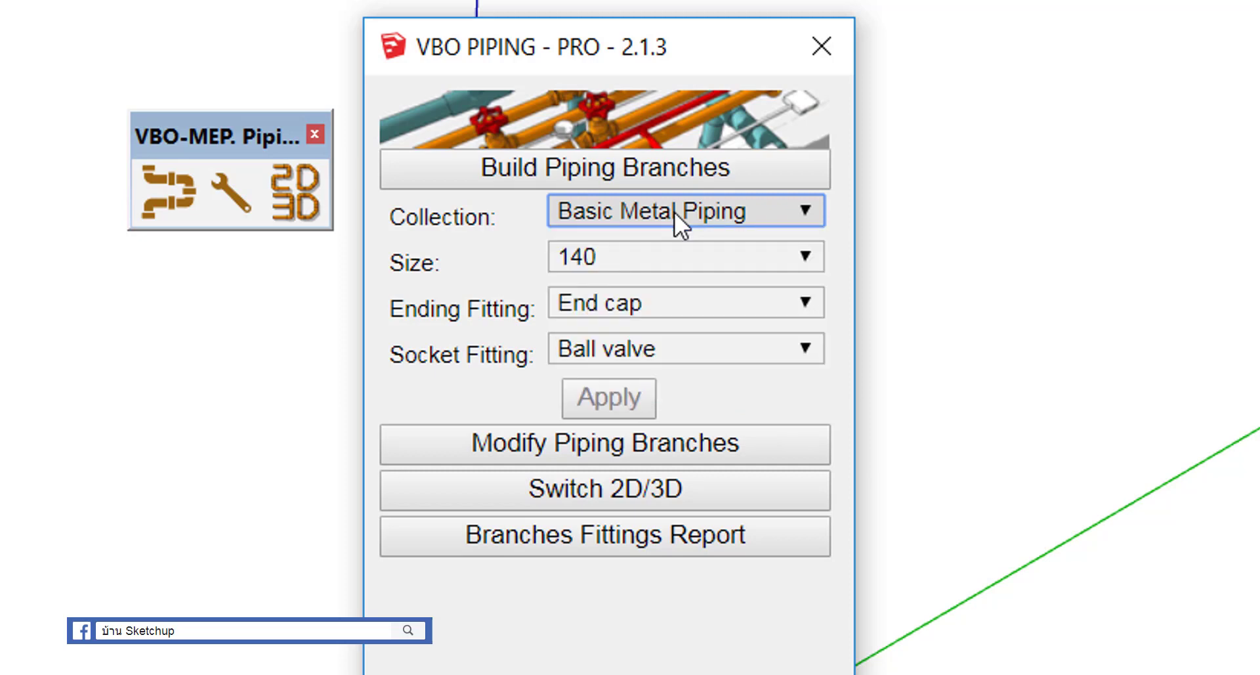
left_click(806, 259)
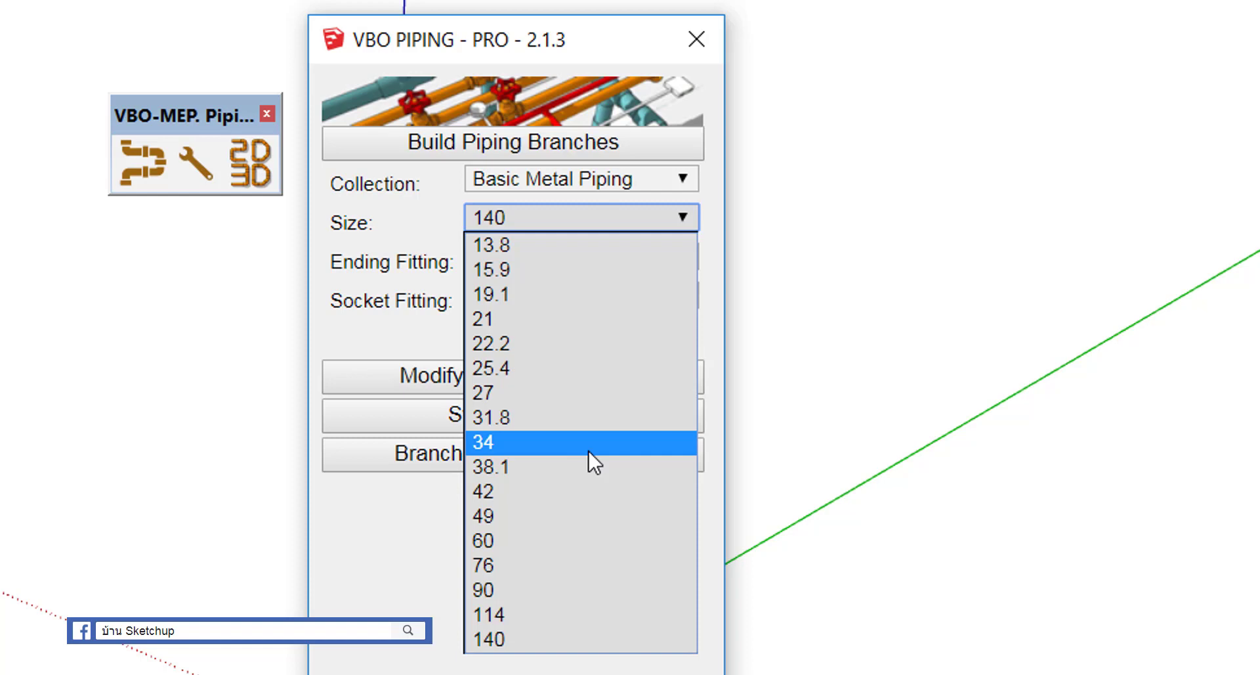
- Browse the HDPE Piping and Metal Weld Piping collections and their pipe size lists
left_click(456, 599)
left_click(581, 185)
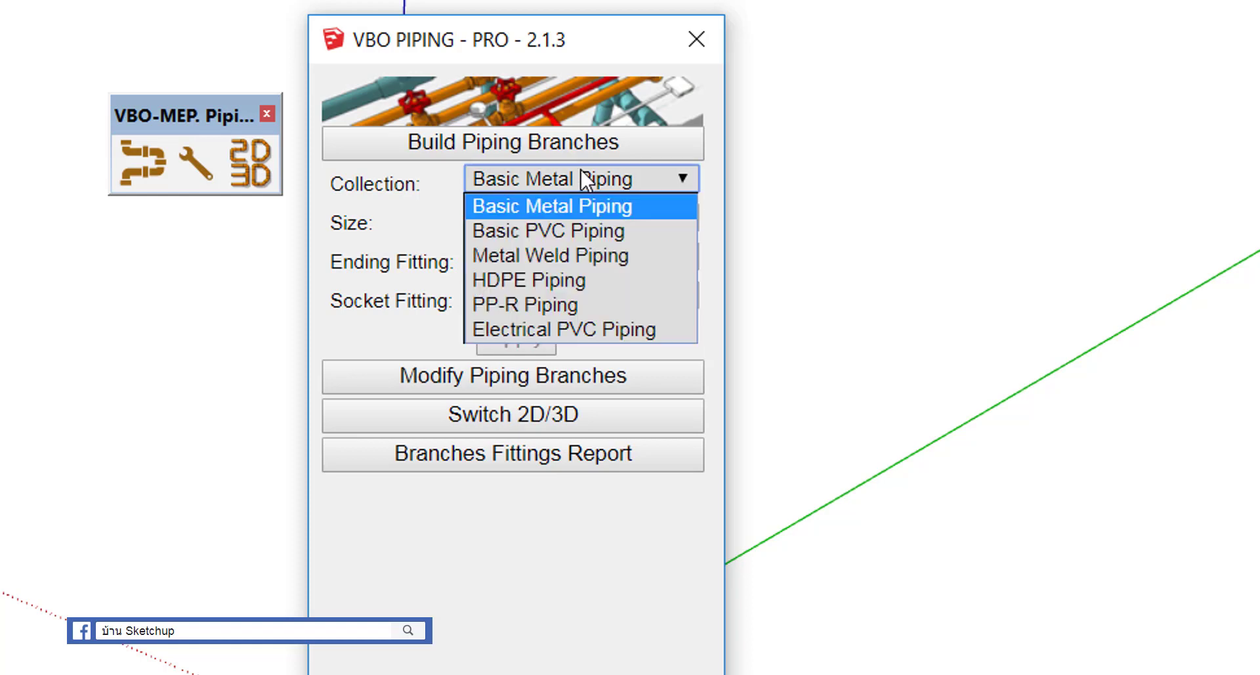
left_click(530, 277)
left_click(554, 223)
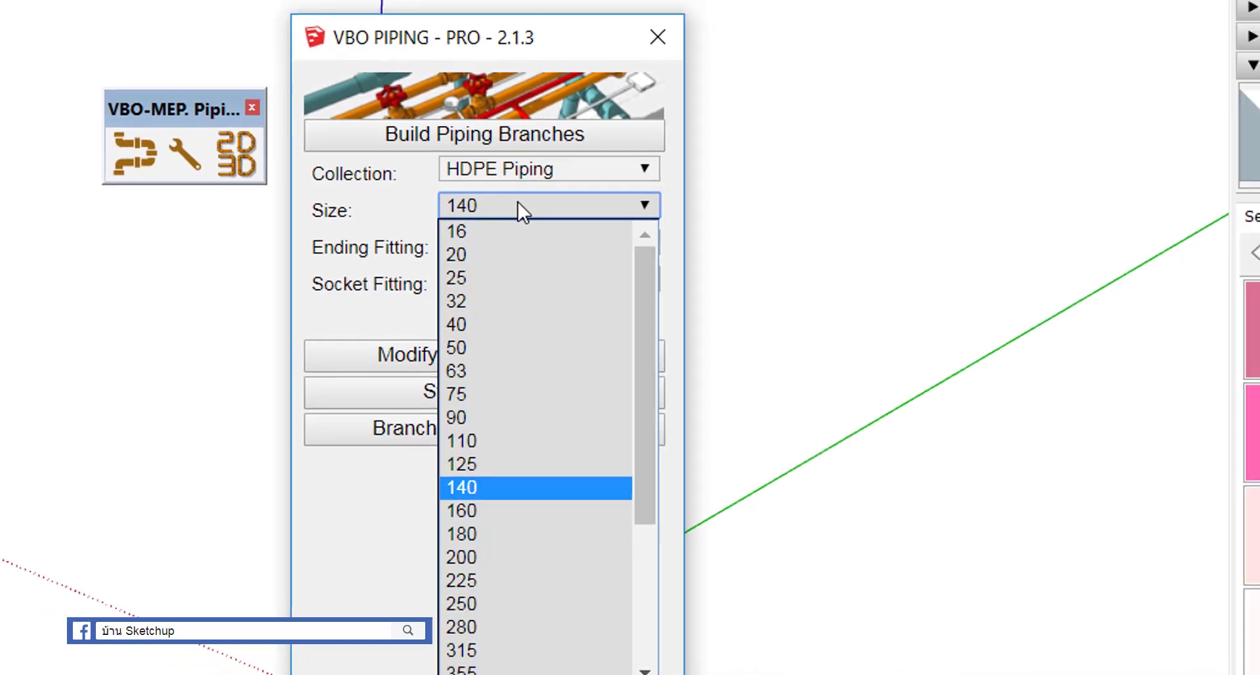
scroll(428, 519, "down", 3)
scroll(430, 492, "up", 3)
scroll(430, 328, "up", 1)
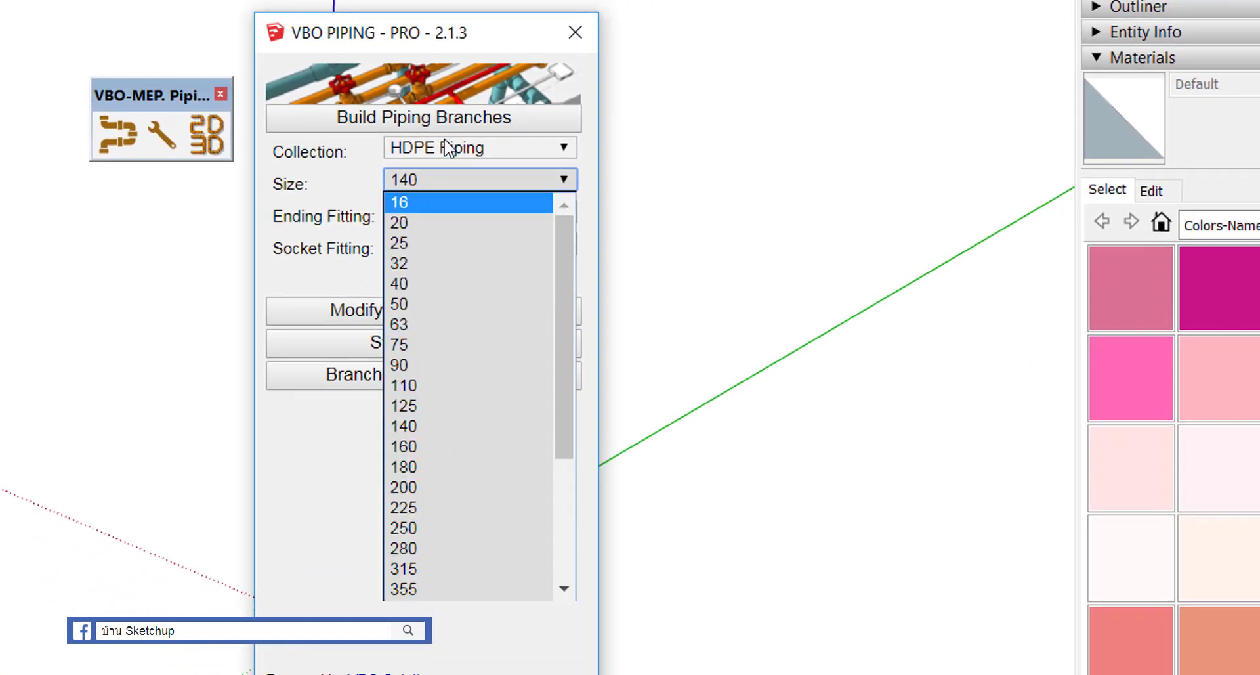
left_click(453, 148)
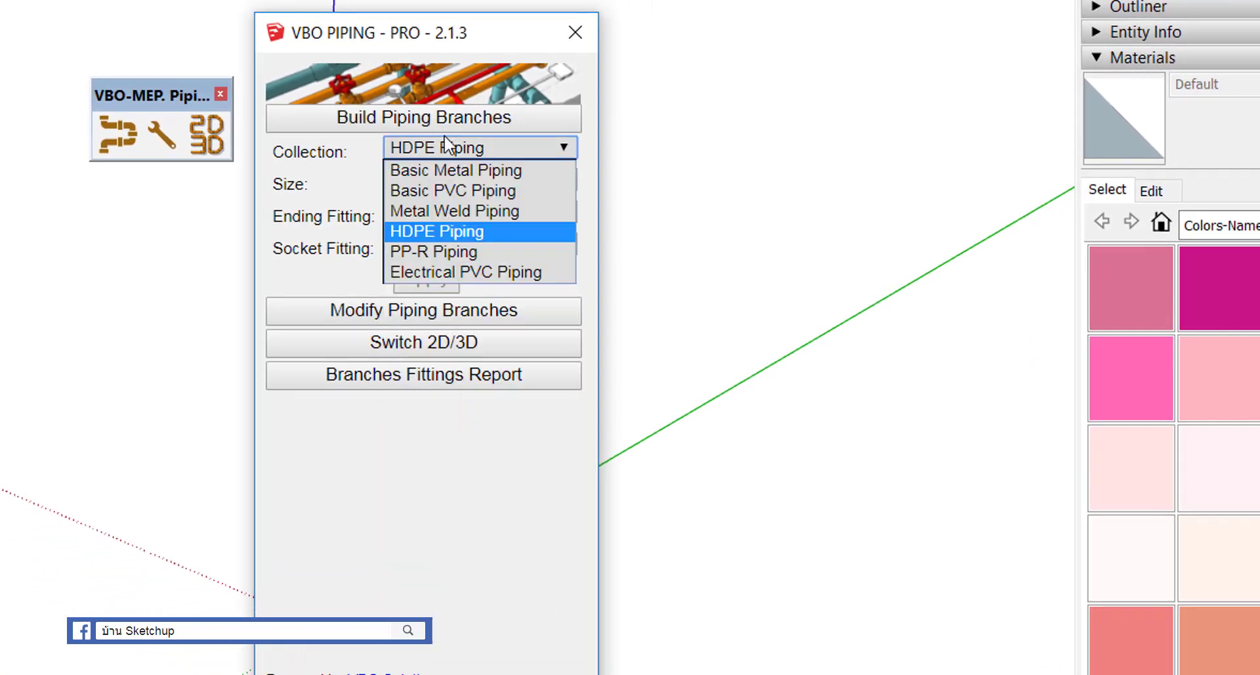
left_click(435, 211)
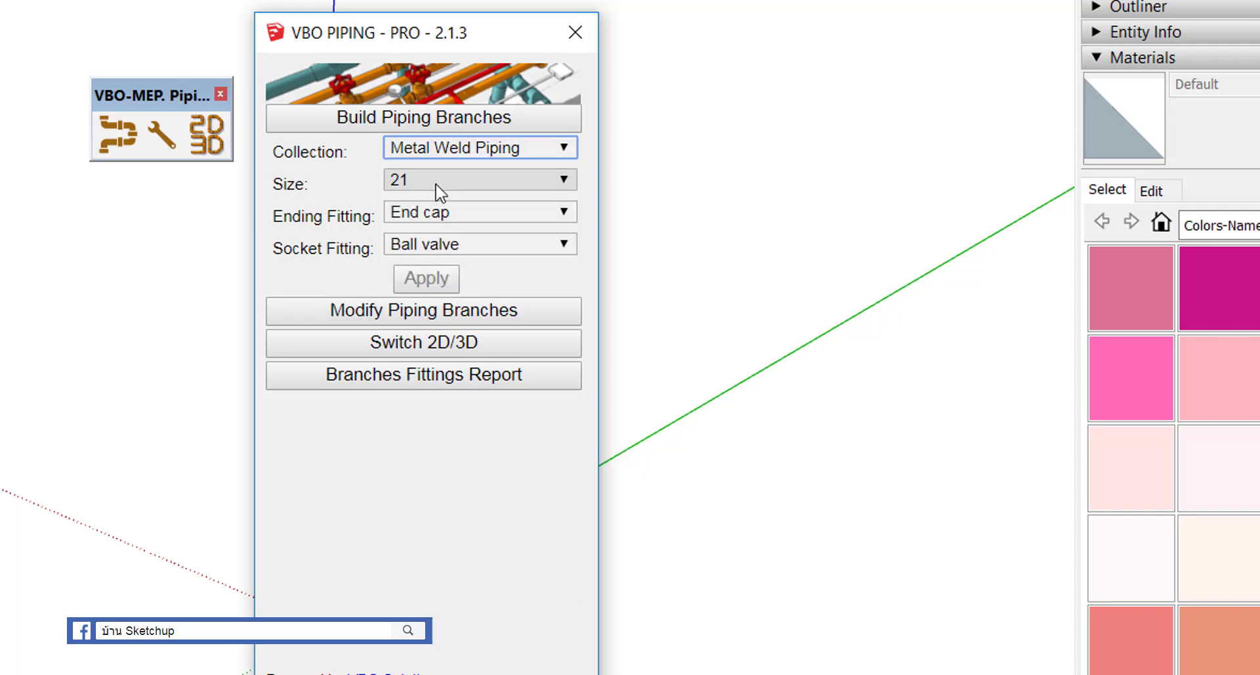
left_click(515, 181)
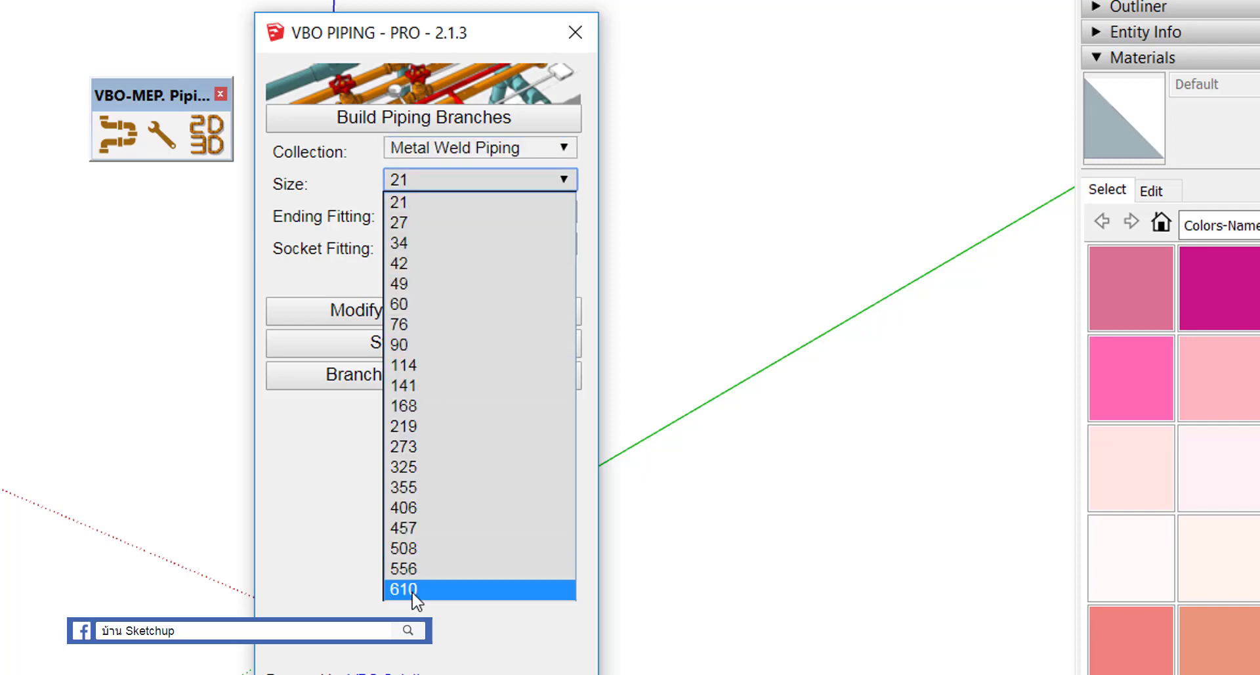
left_click(323, 506)
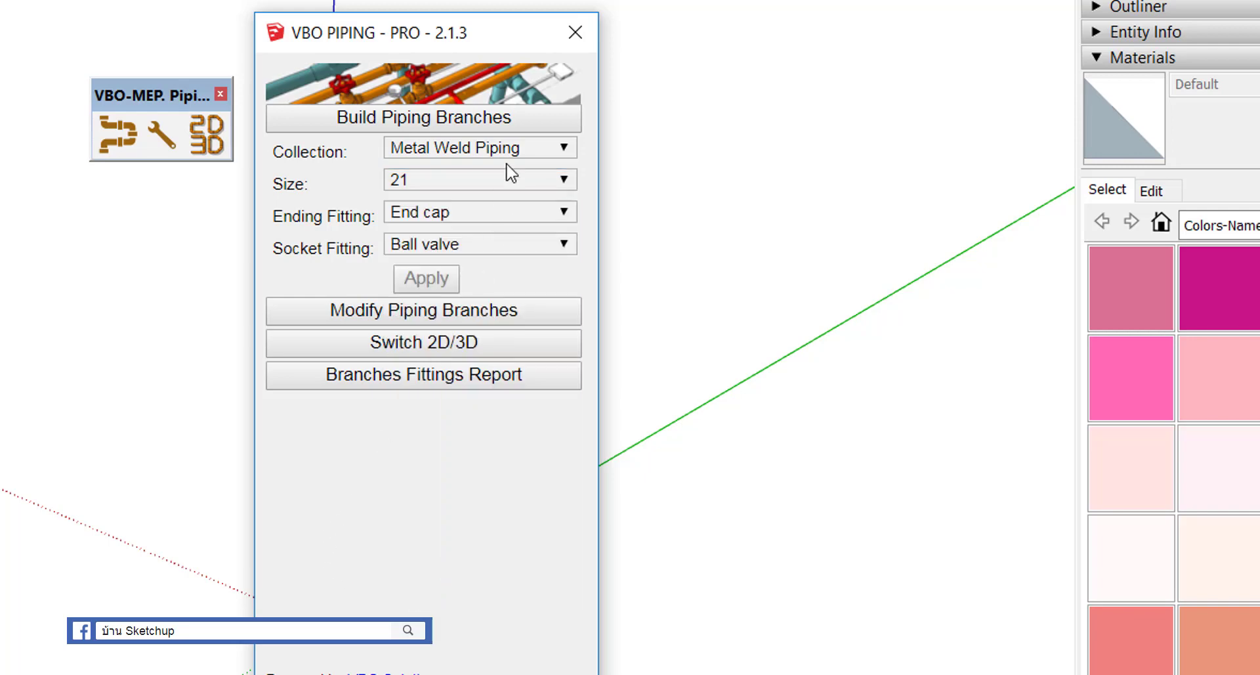
- Set the collection to Basic Metal Piping with size 114 and move the dialog left
left_click(515, 150)
left_click(466, 168)
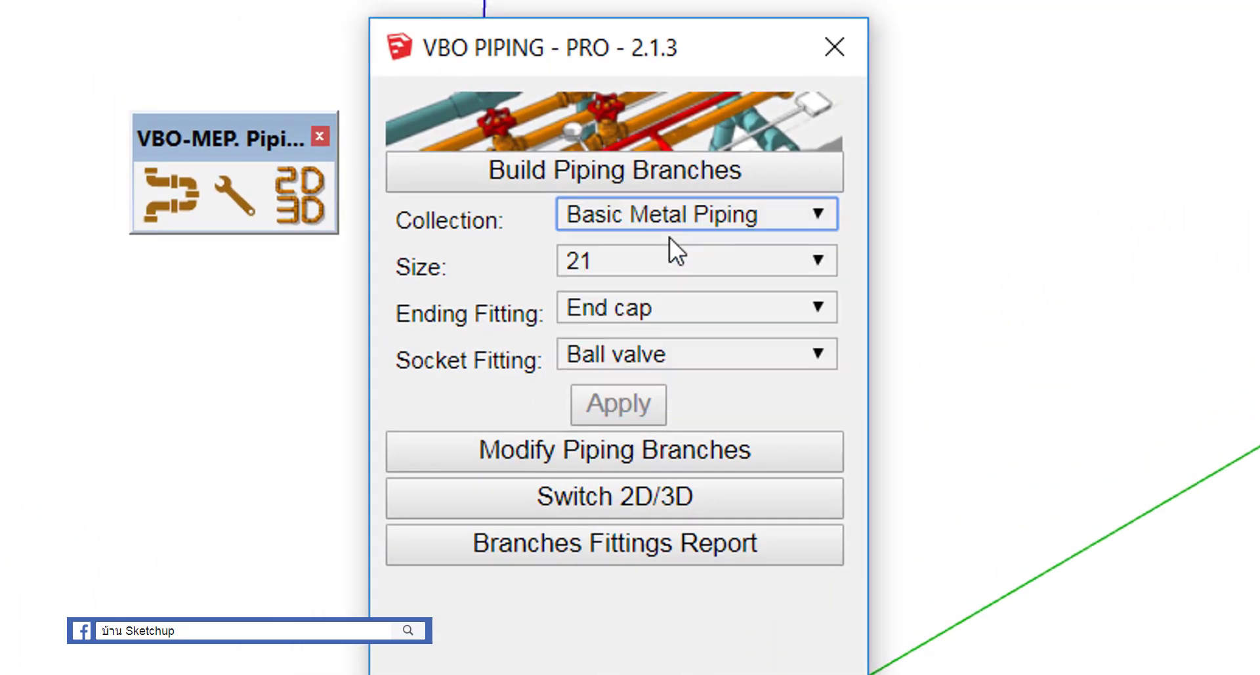
left_click(656, 261)
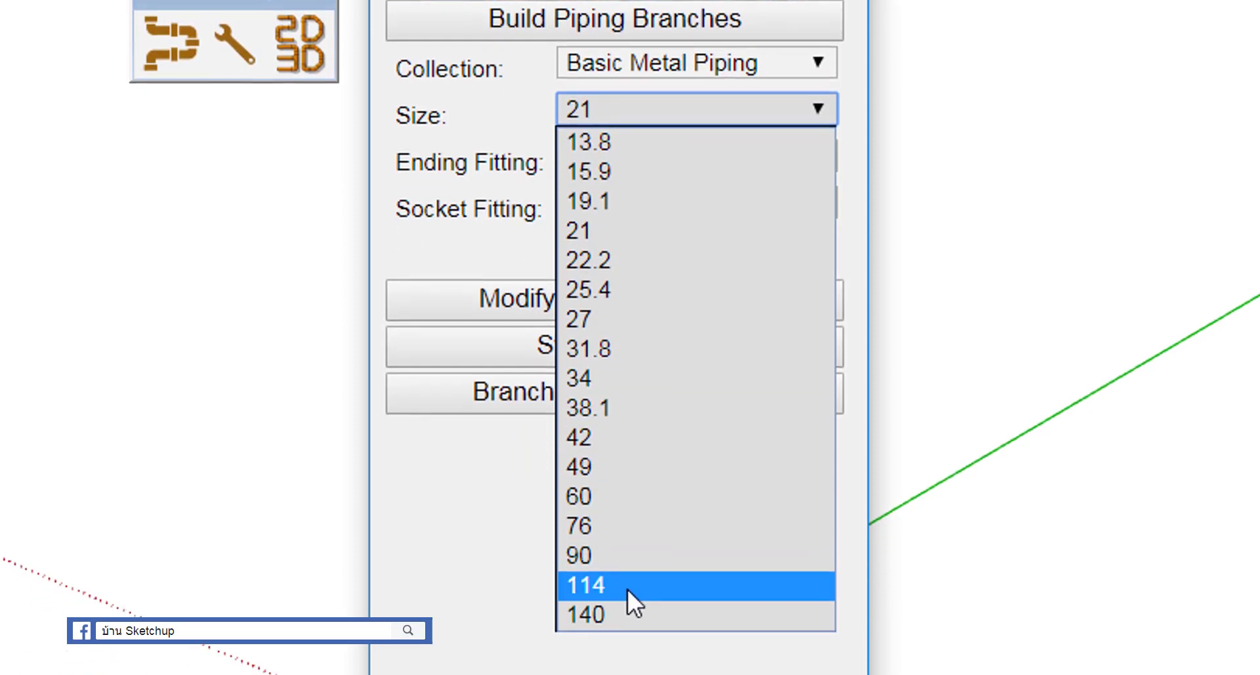
left_click(628, 586)
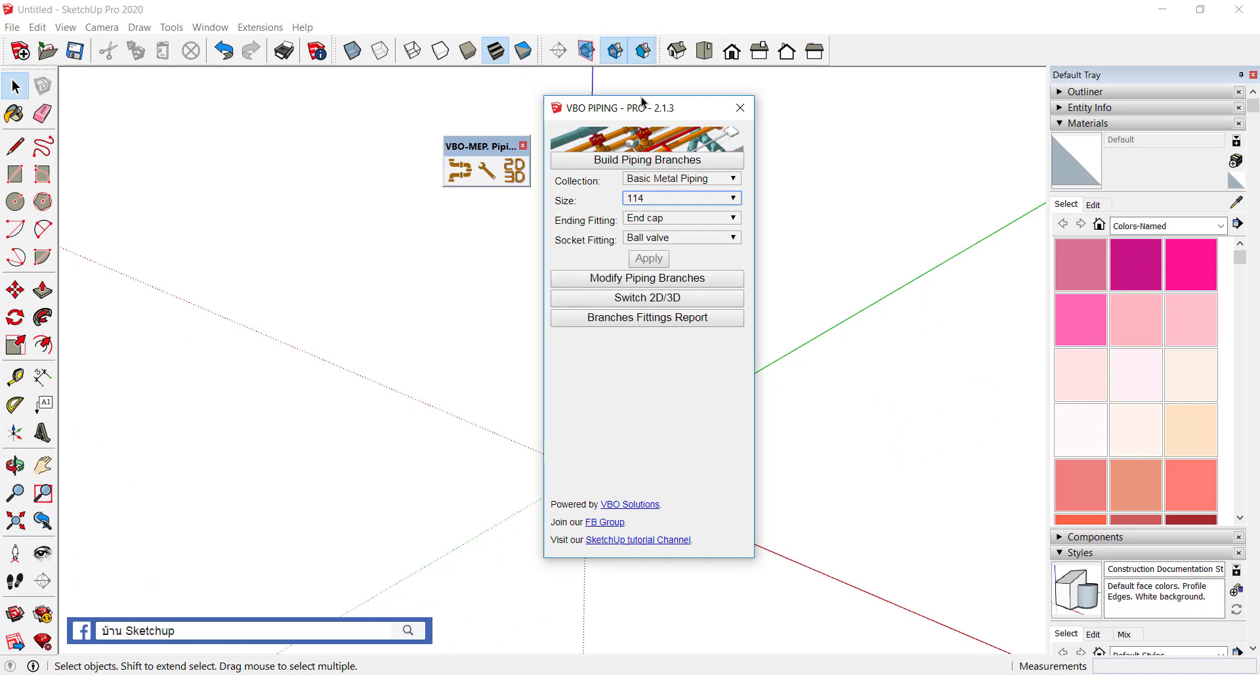
left_click_drag(643, 102, 303, 125)
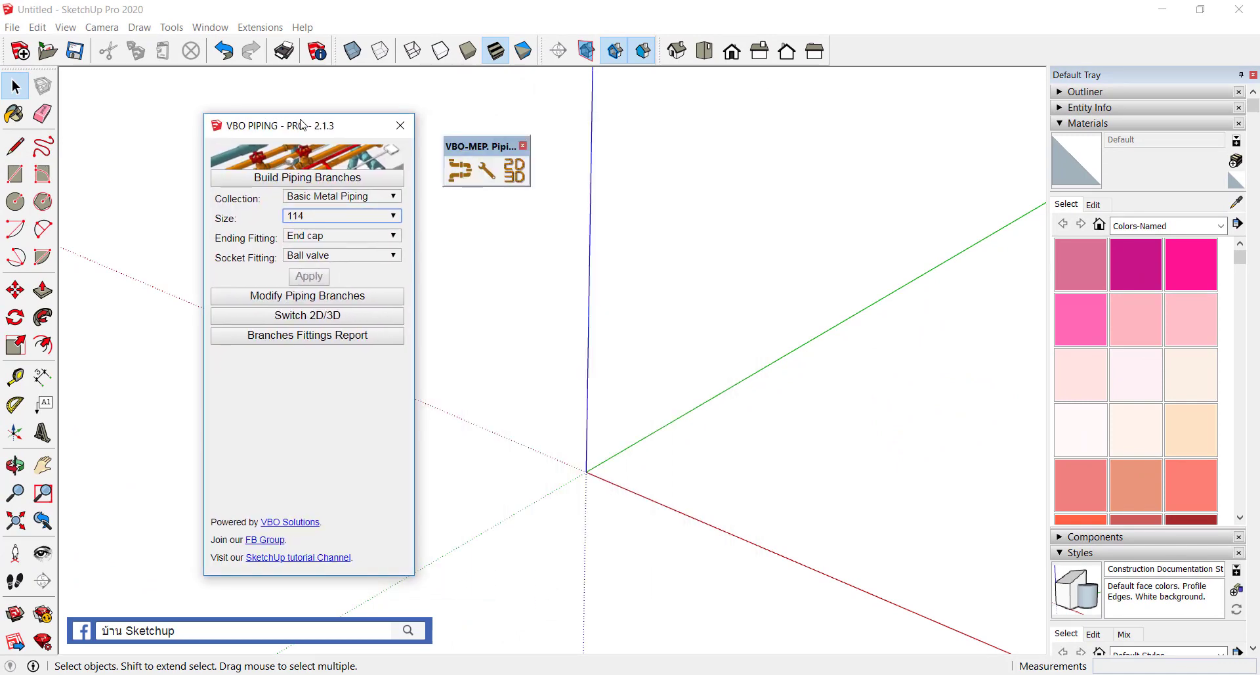
- Draw a line path near the origin: 2 m along red, 2 m along green, 2 m up blue
left_click(662, 405)
key("l")
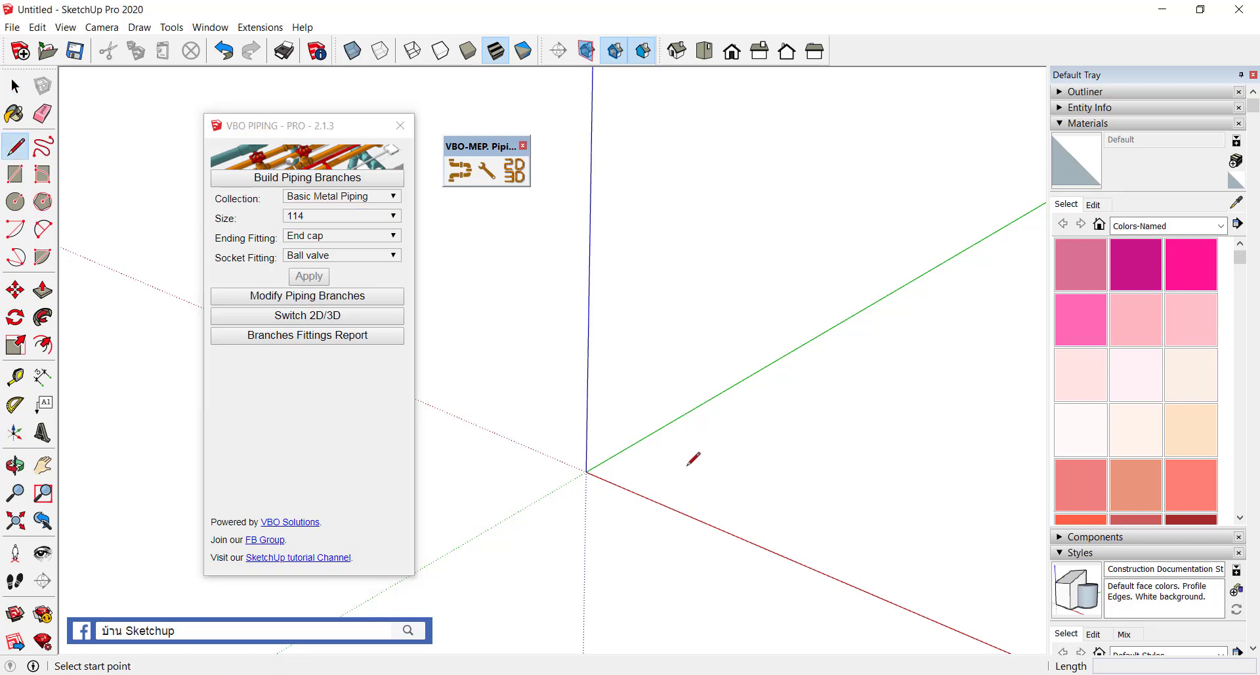
scroll(686, 463, "up", 1)
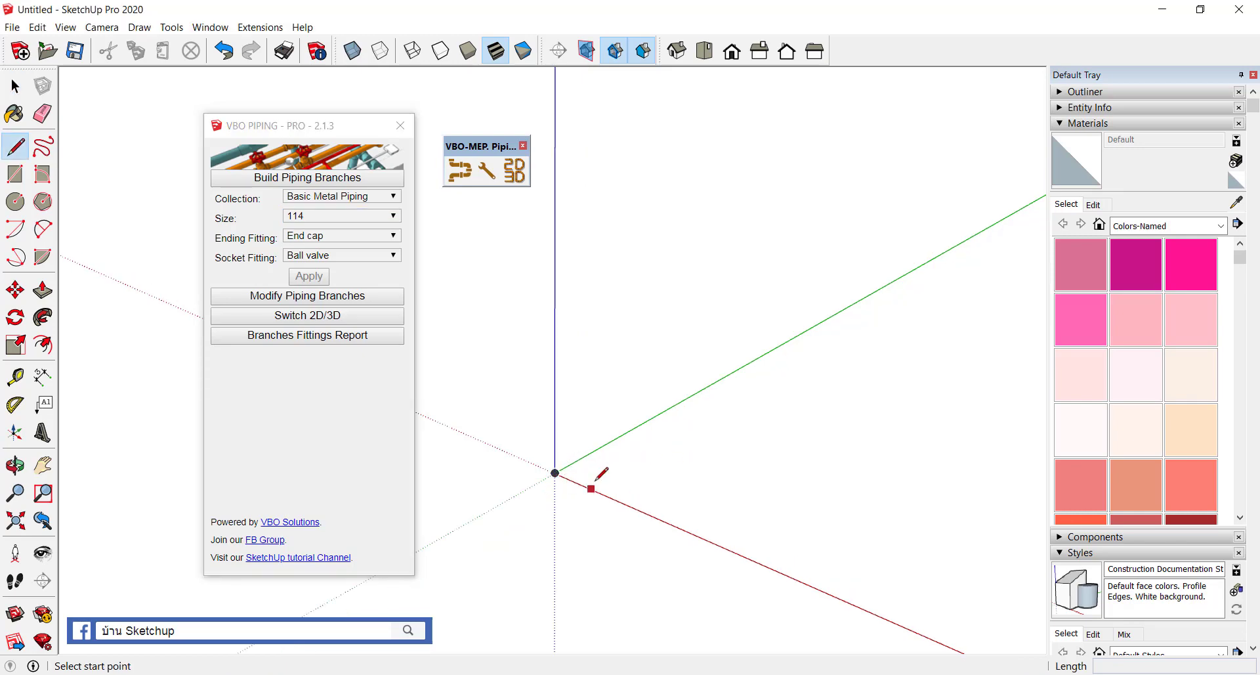
left_click(586, 455)
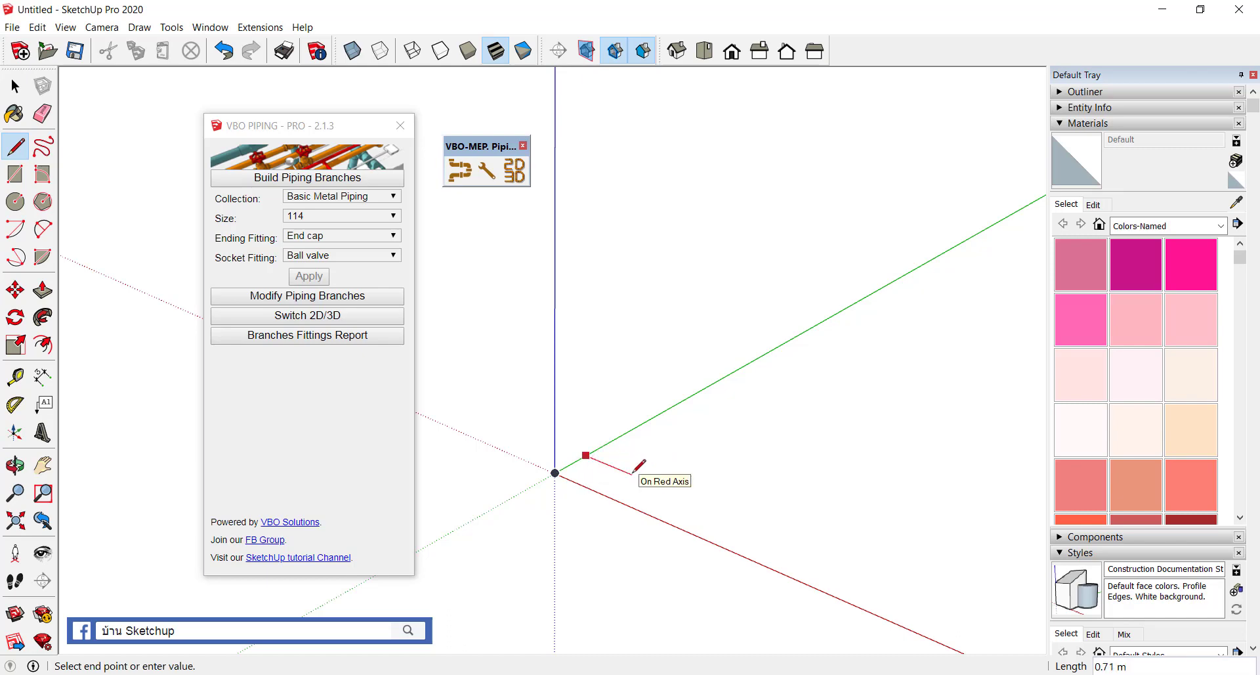
type("2")
key("Return")
scroll(634, 471, "down", 2)
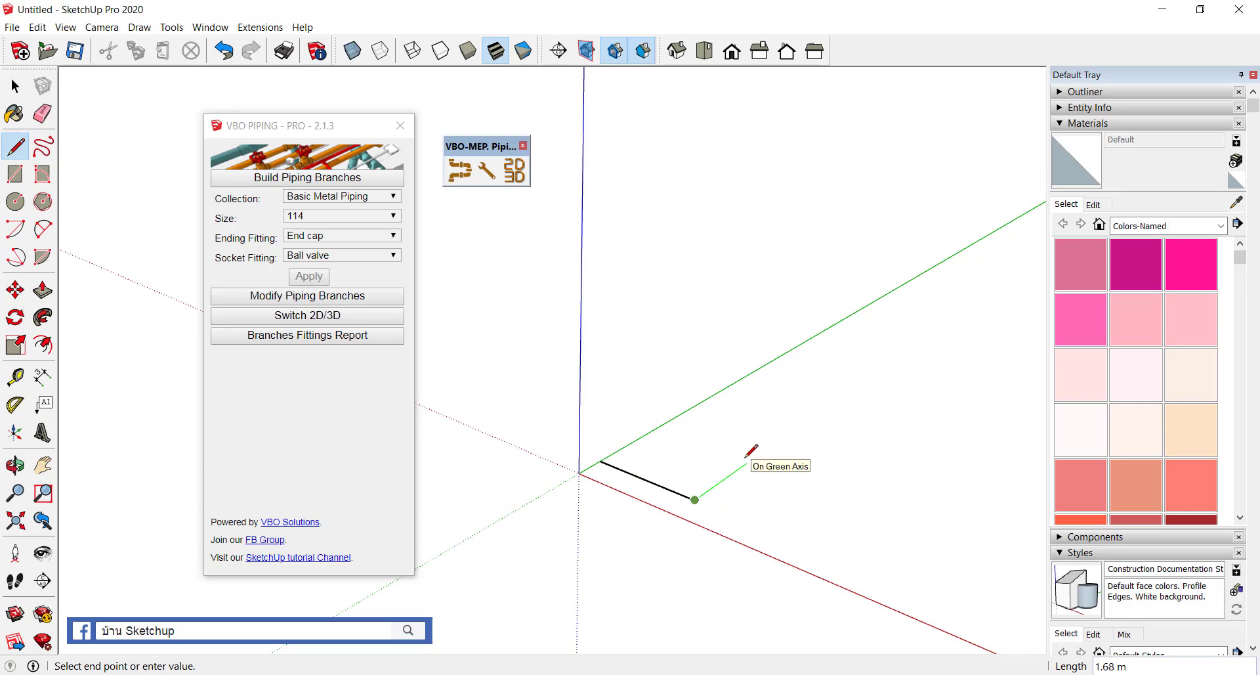
type("2")
key("Return")
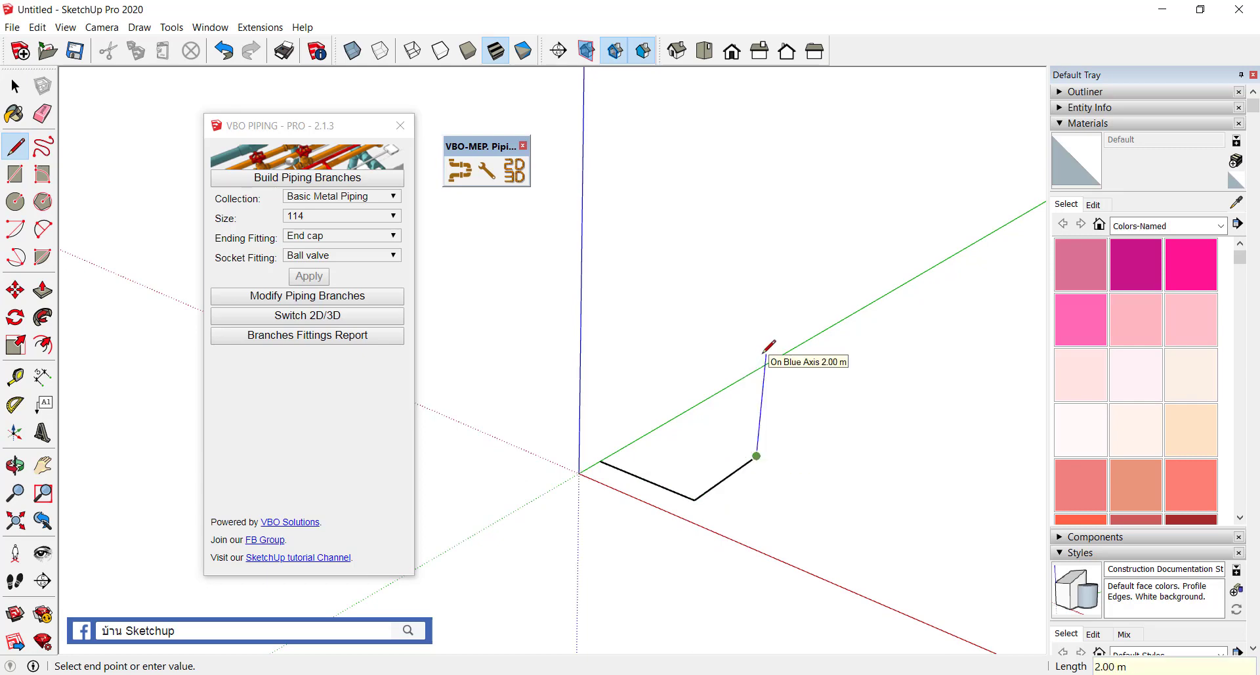
type("2")
key("Return")
key("space")
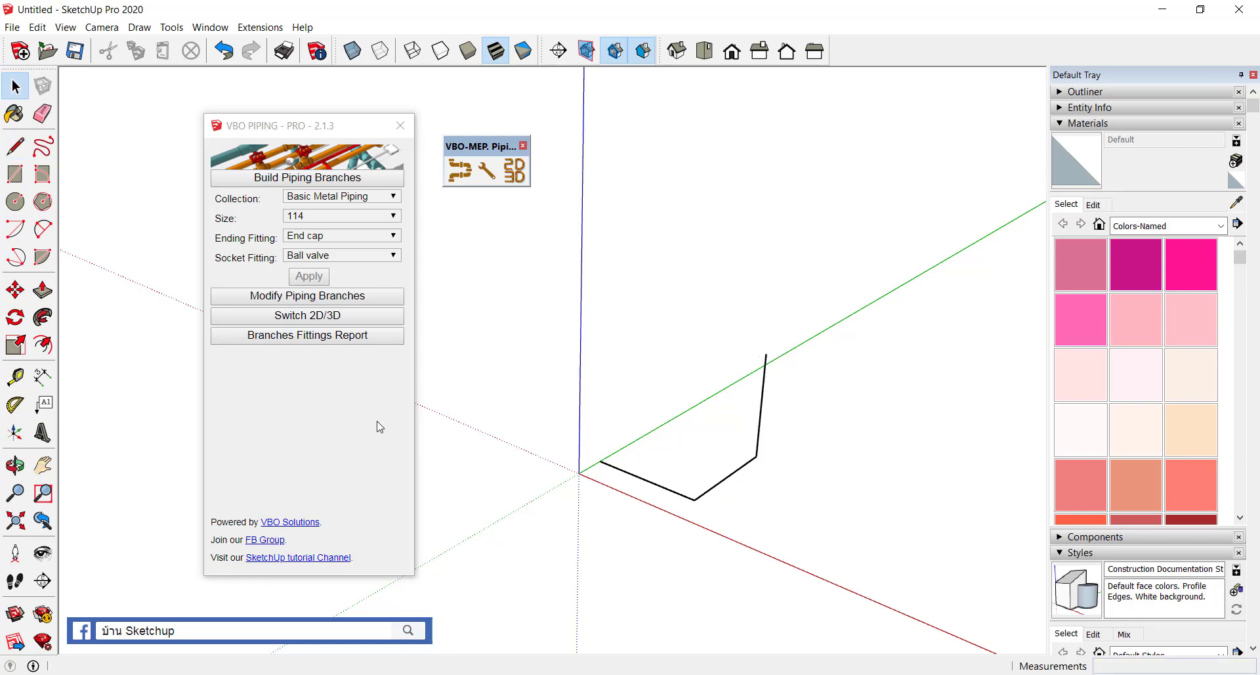
left_click(42, 377)
scroll(676, 482, "up", 1)
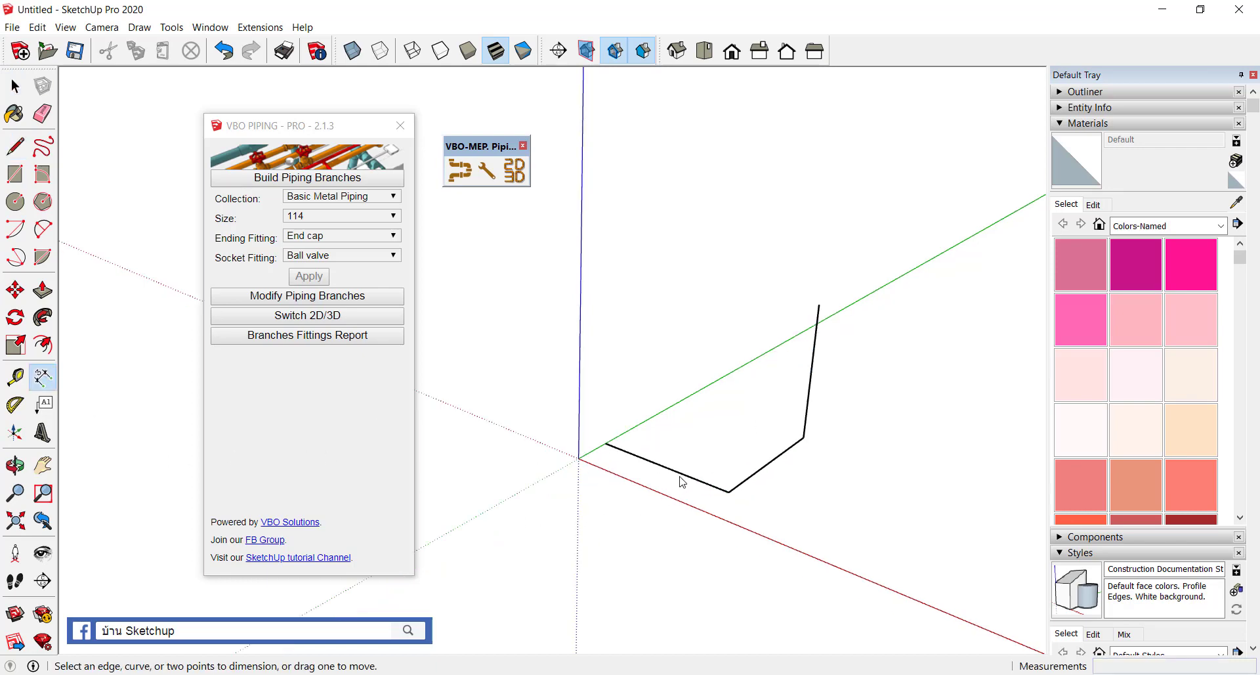
- Dimension the red, green and vertical path edges at 2.00 m each, then select the whole path
left_click(677, 476)
left_click(634, 592)
mouse_move(634, 593)
middle_mouse_down()
mouse_move(703, 540)
mouse_move(687, 495)
middle_mouse_up()
left_click(733, 483)
left_click(867, 470)
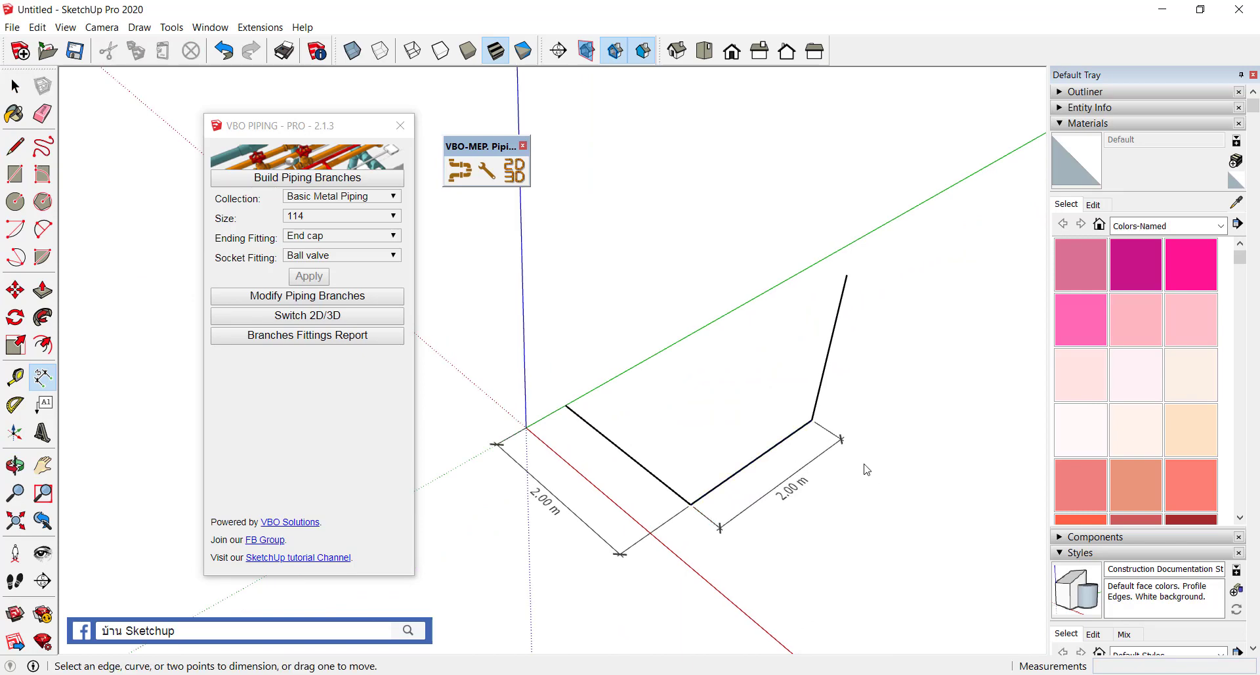
middle_click_drag(866, 470, 838, 396)
left_click(831, 385)
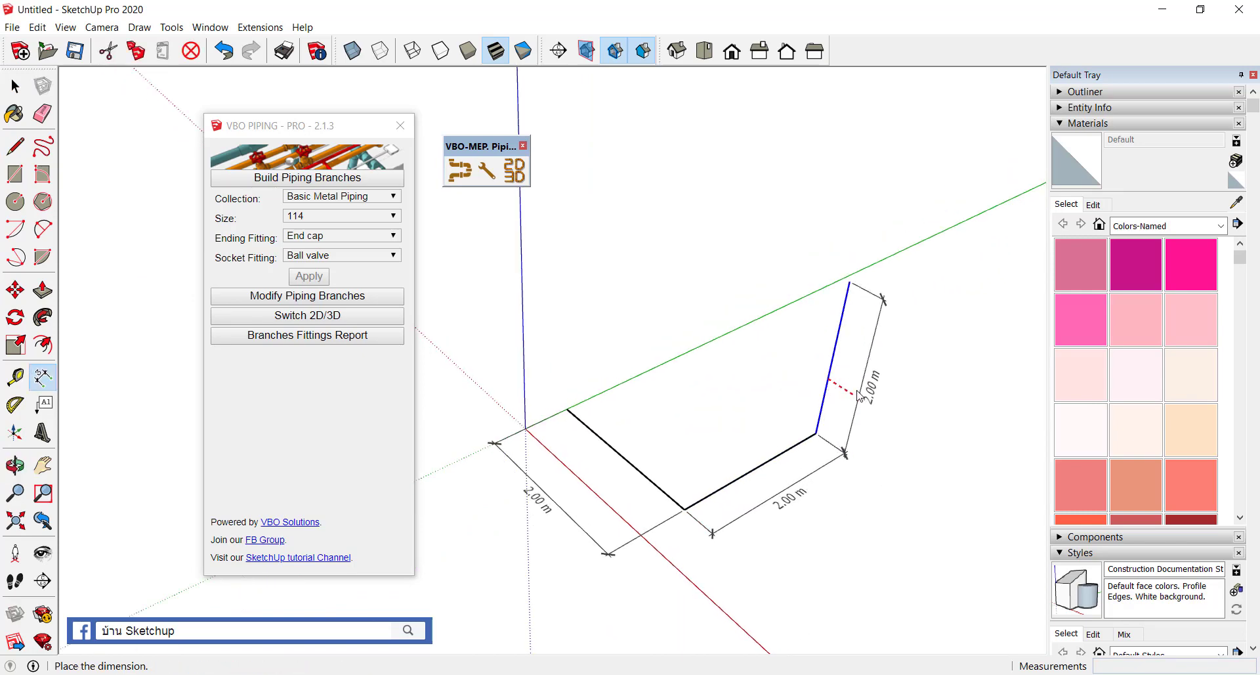
left_click(857, 396)
mouse_move(727, 428)
middle_mouse_down()
mouse_move(753, 412)
mouse_move(723, 403)
mouse_move(763, 370)
middle_mouse_up()
key("space")
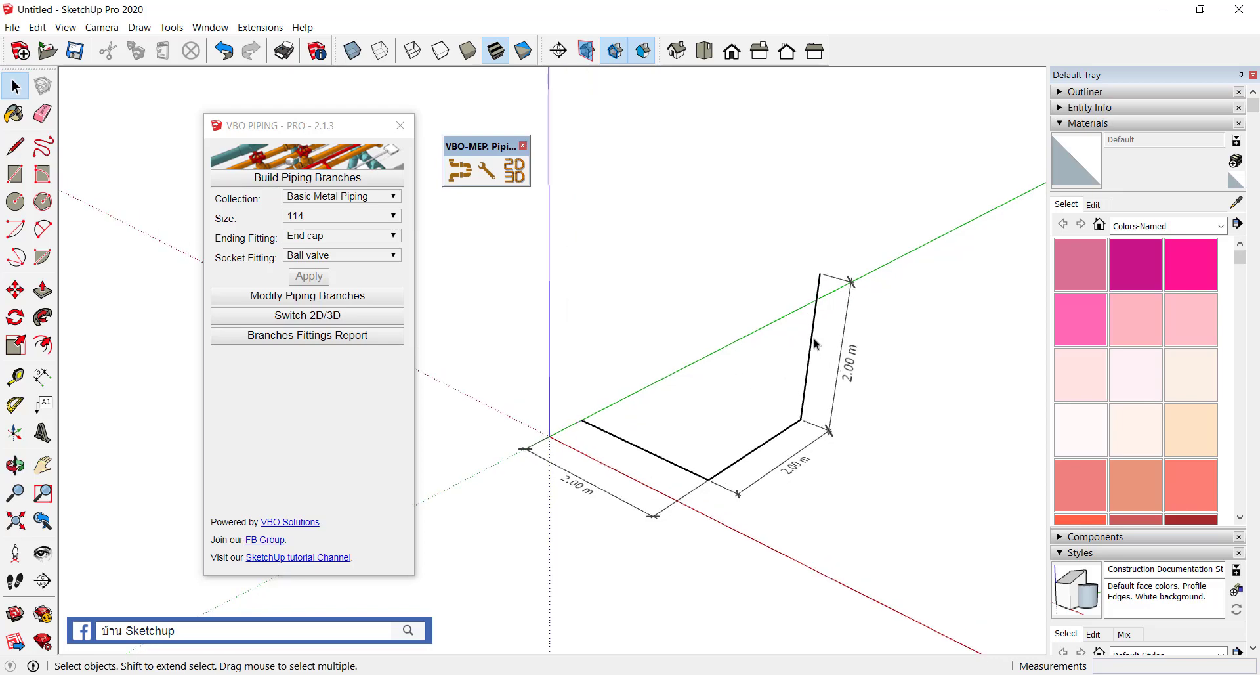
triple_click(816, 343)
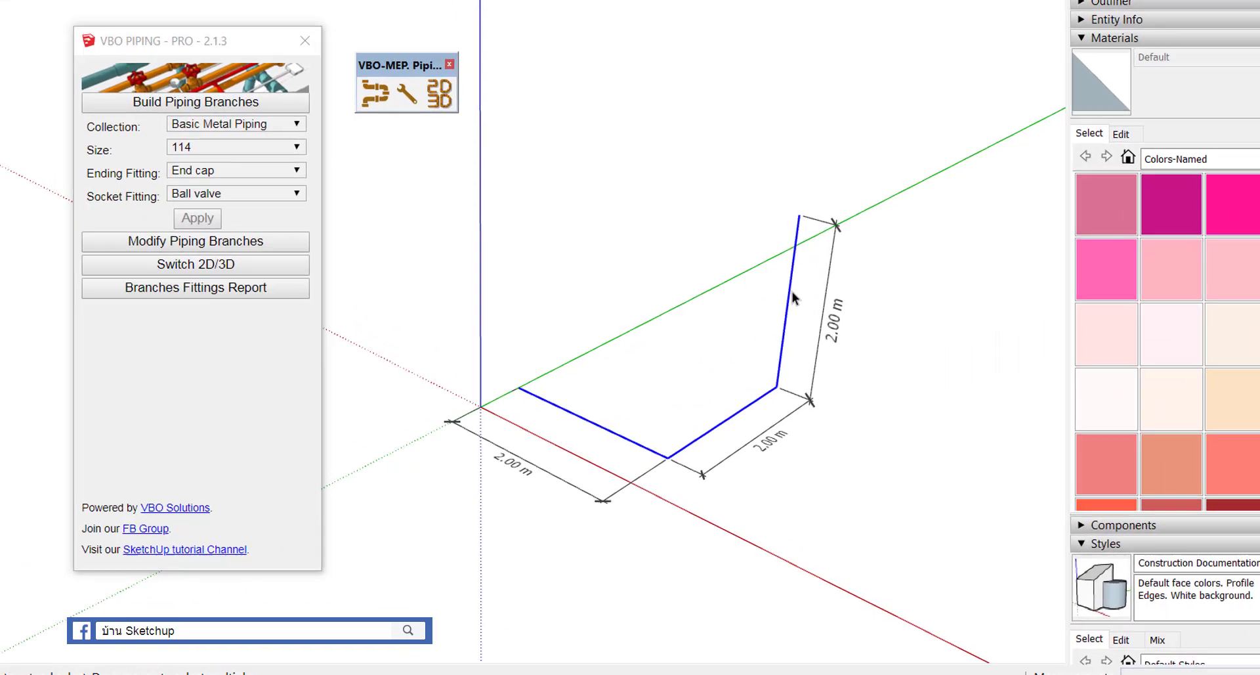
- Make the three selected path edges a group and select that group
right_click(816, 340)
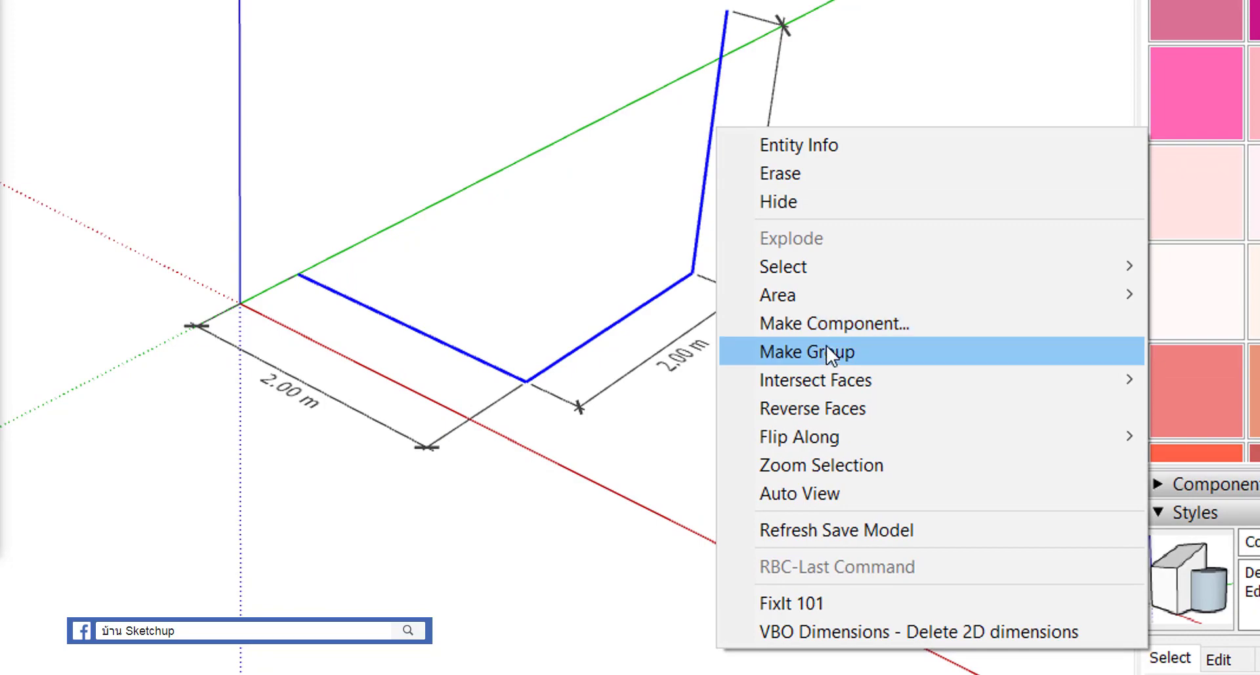
left_click(825, 348)
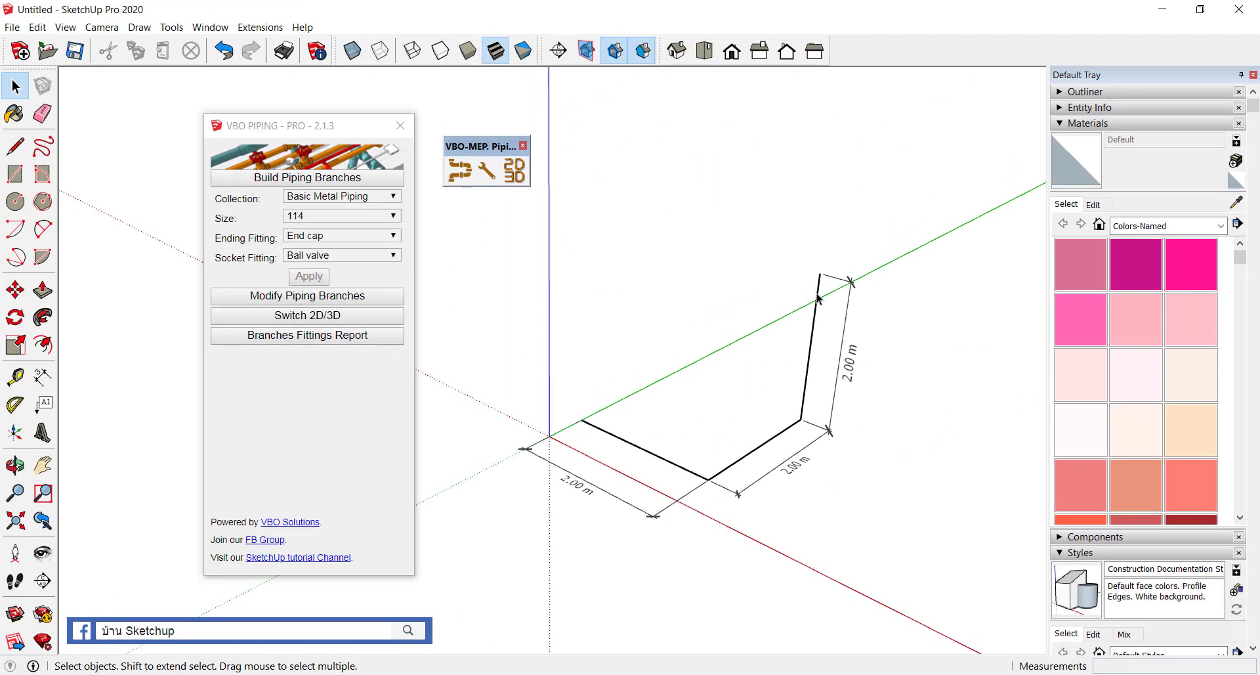
left_click(817, 312)
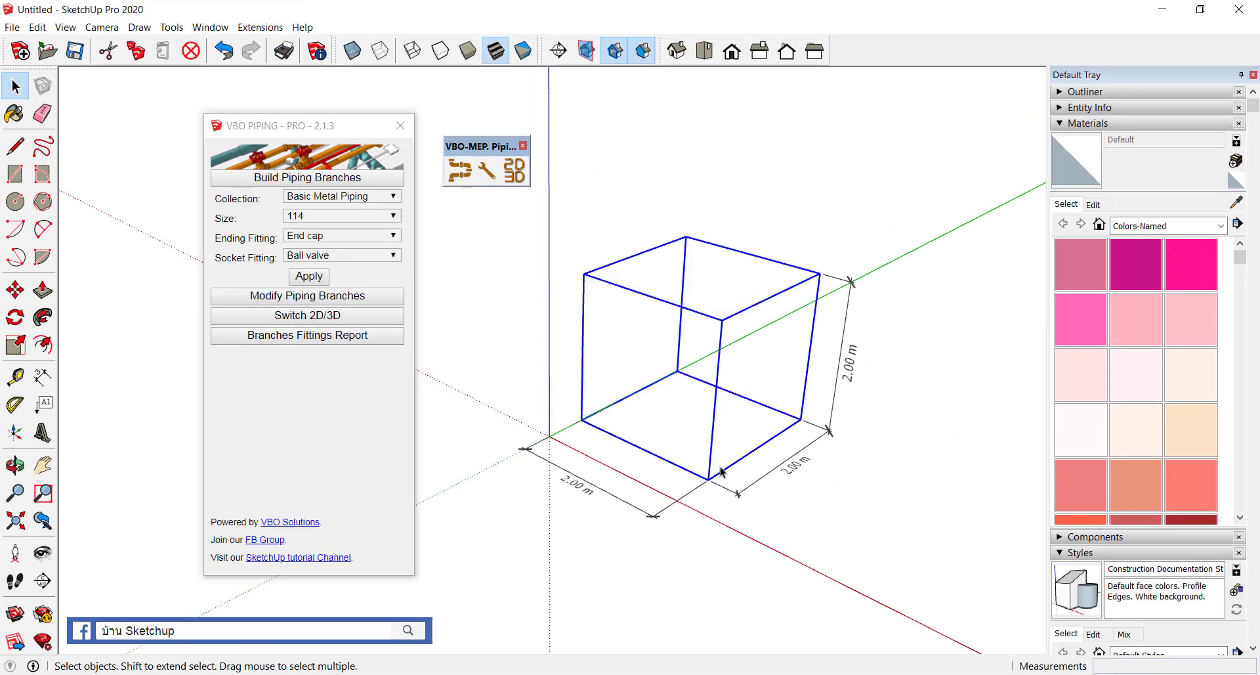
left_click(831, 337)
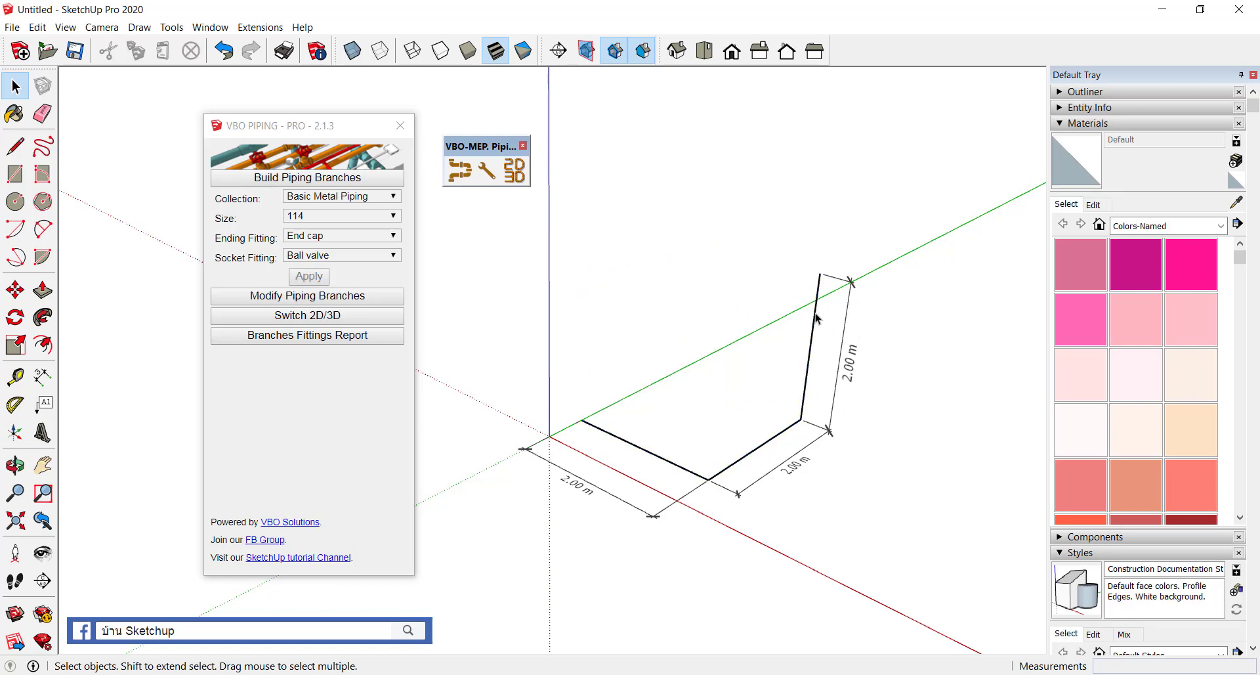
left_click(818, 319)
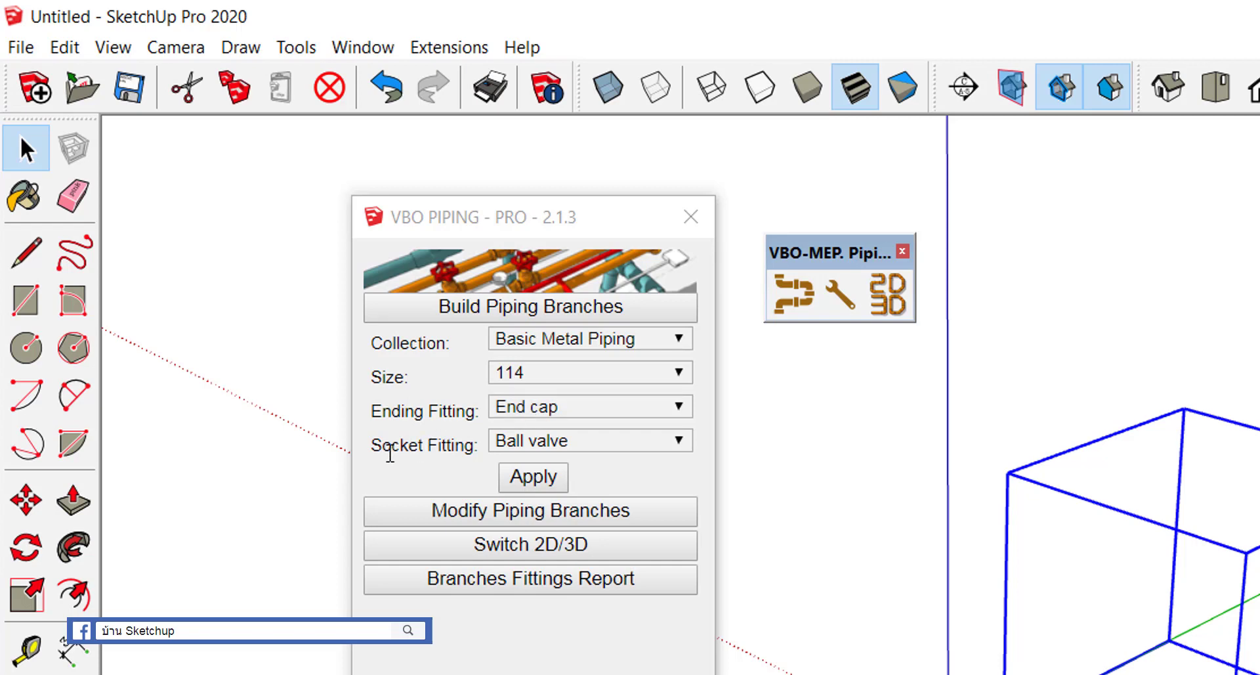
- Generate 114 Basic Metal pipes with elbows and end caps along the path group, then deselect
left_click(530, 478)
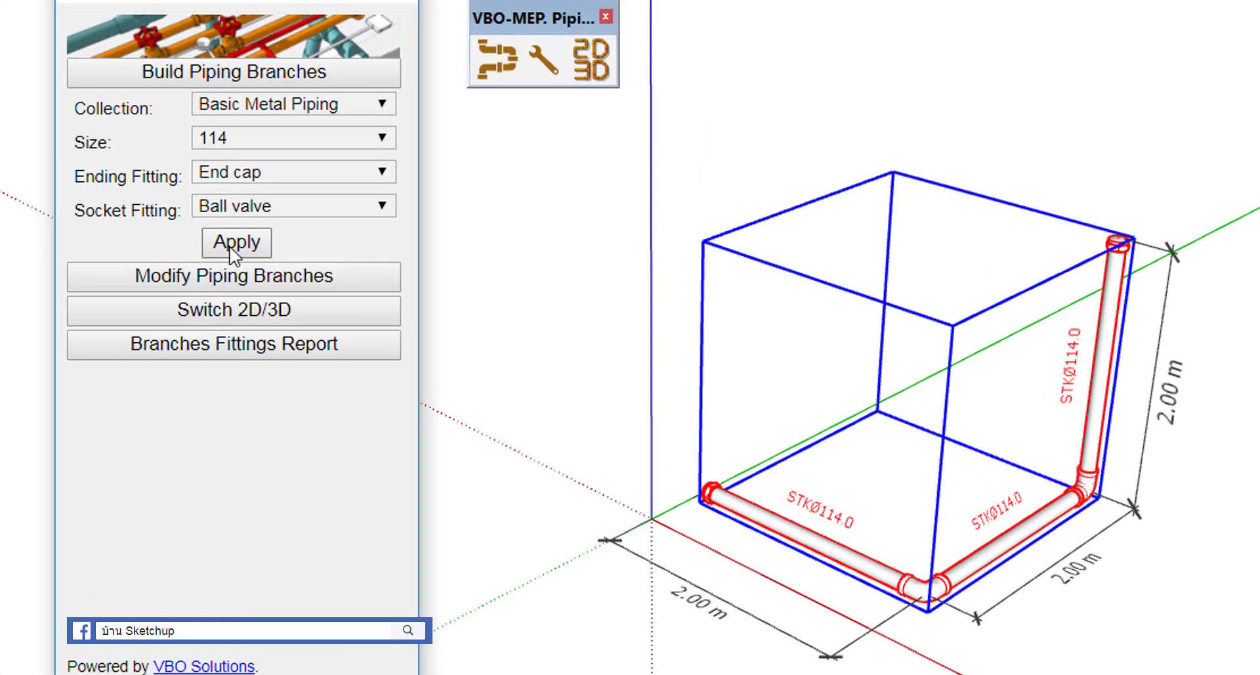
scroll(1113, 545, "up", 1)
scroll(1079, 529, "up", 2)
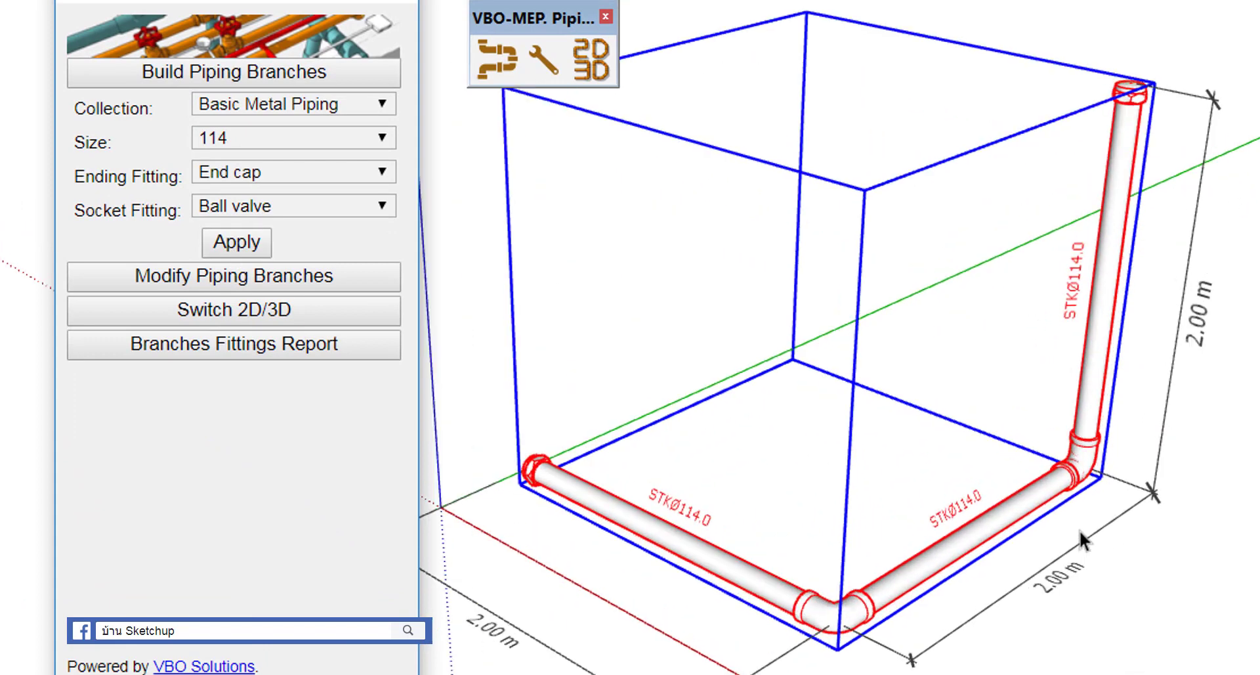
scroll(1080, 529, "up", 2)
scroll(1080, 529, "down", 3)
scroll(766, 530, "up", 1)
scroll(869, 585, "up", 1)
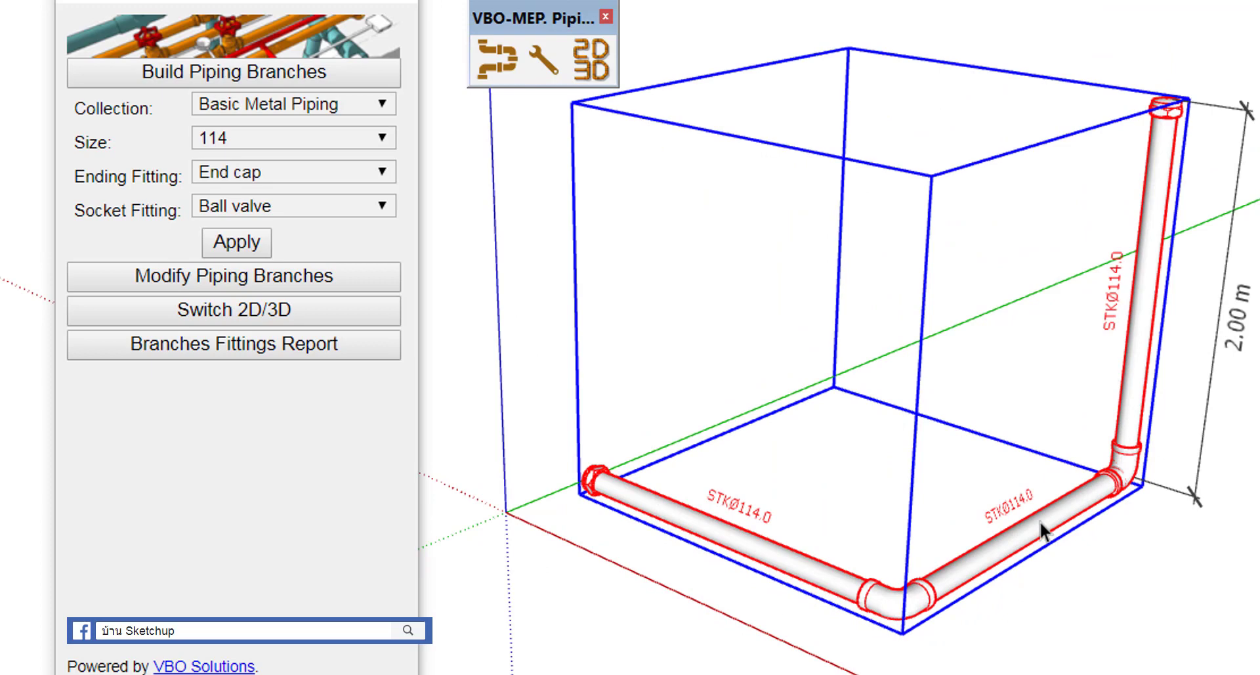
scroll(510, 489, "up", 2)
scroll(613, 482, "up", 2)
scroll(672, 474, "up", 2)
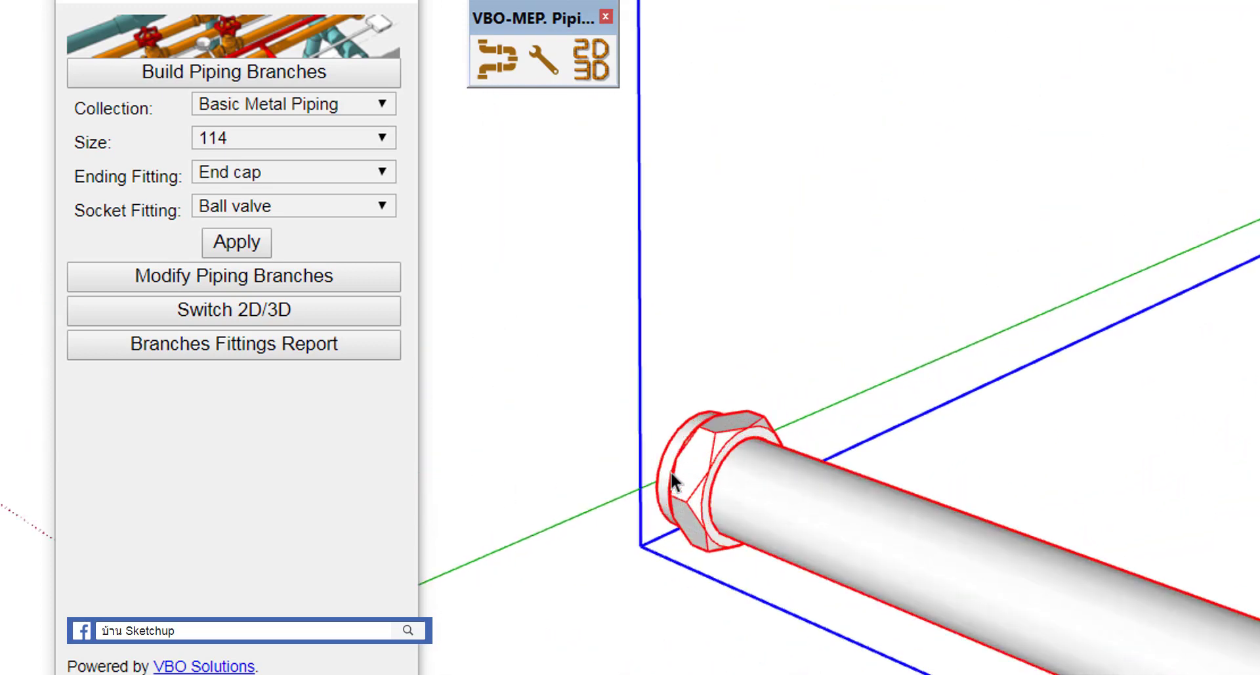
scroll(671, 474, "up", 2)
left_click(271, 281)
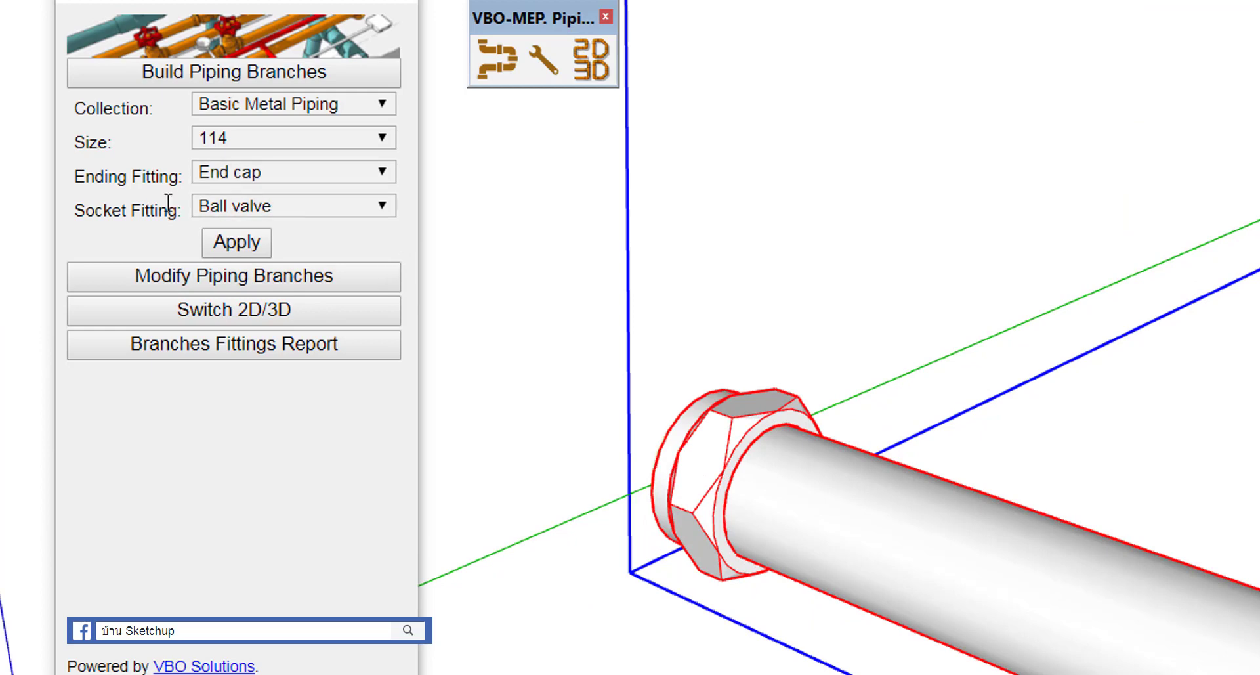
left_click(22, 206)
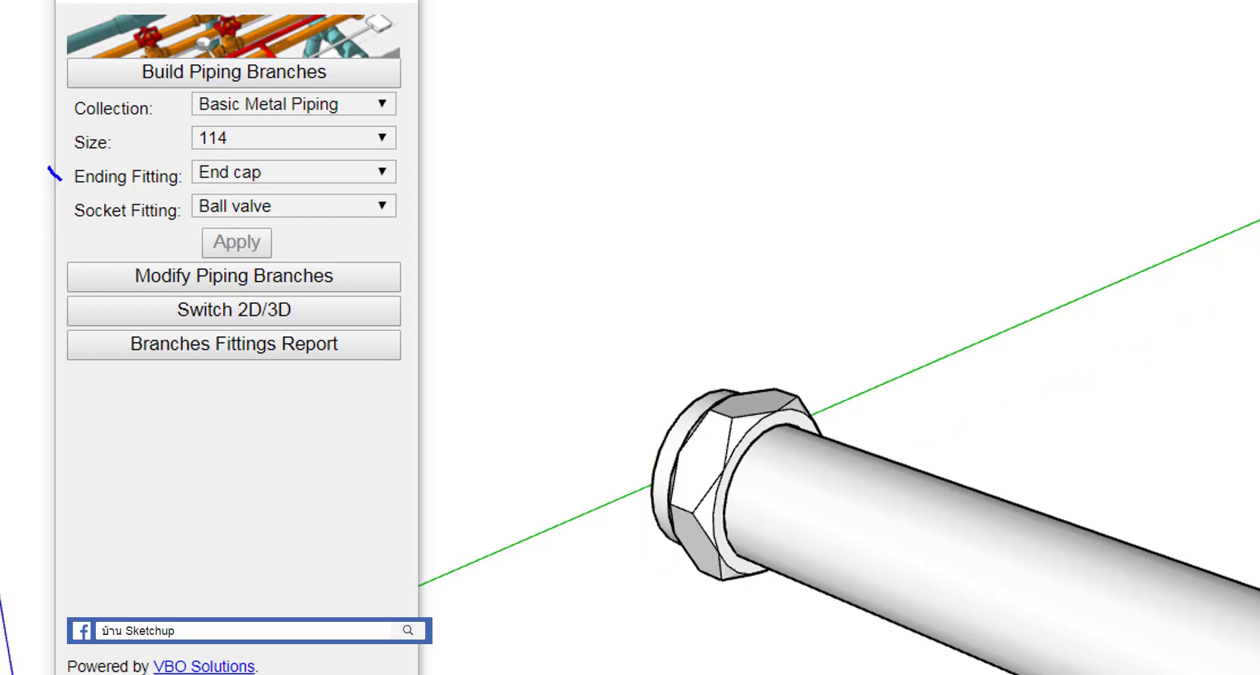
- Reselect the 114 pipe run and show the Ending Fitting options in the VBO Piping dialog
mouse_move(61, 180)
left_mouse_down()
mouse_move(144, 197)
mouse_move(181, 167)
mouse_move(33, 161)
left_mouse_up()
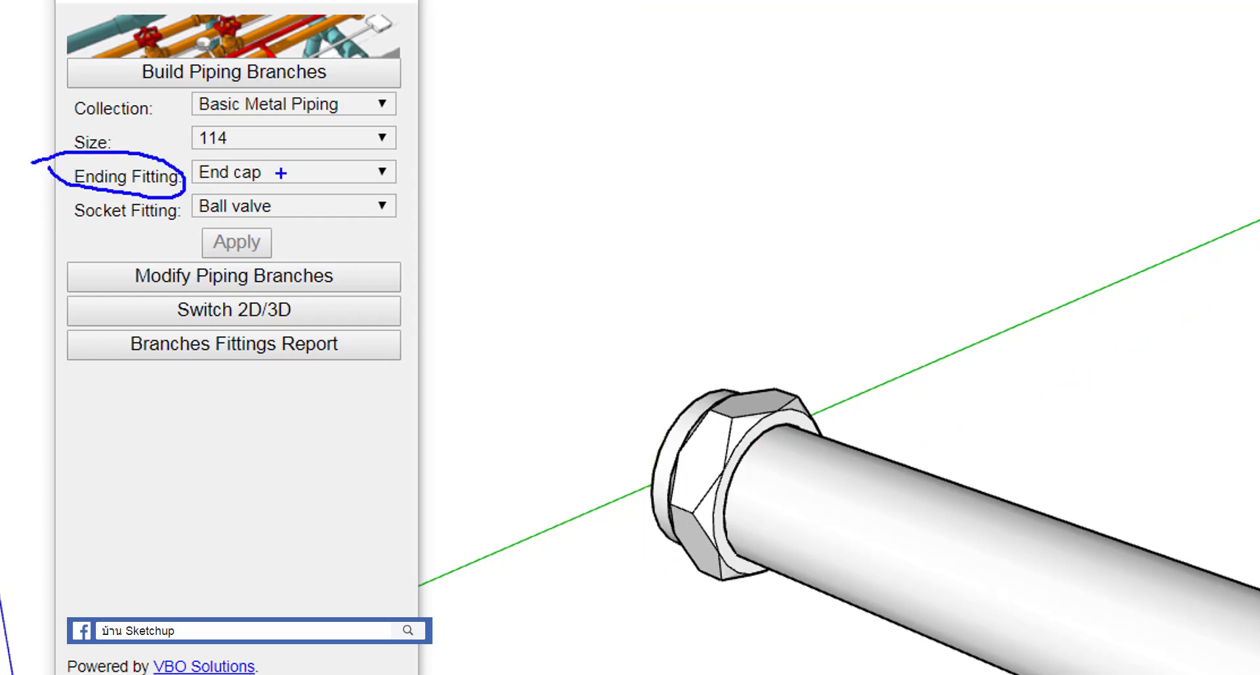
mouse_move(306, 180)
left_mouse_down()
mouse_move(220, 186)
mouse_move(269, 152)
mouse_move(280, 177)
mouse_move(650, 357)
mouse_move(595, 347)
mouse_move(845, 352)
mouse_move(591, 344)
left_mouse_up()
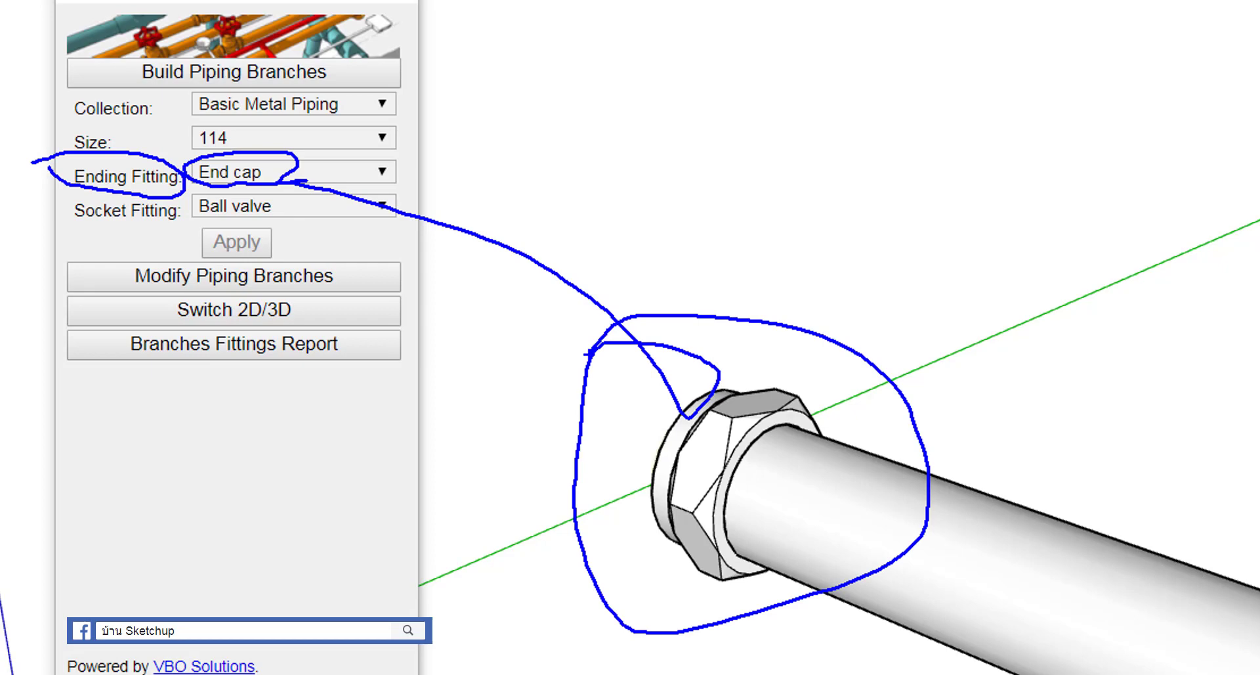
left_click(684, 440)
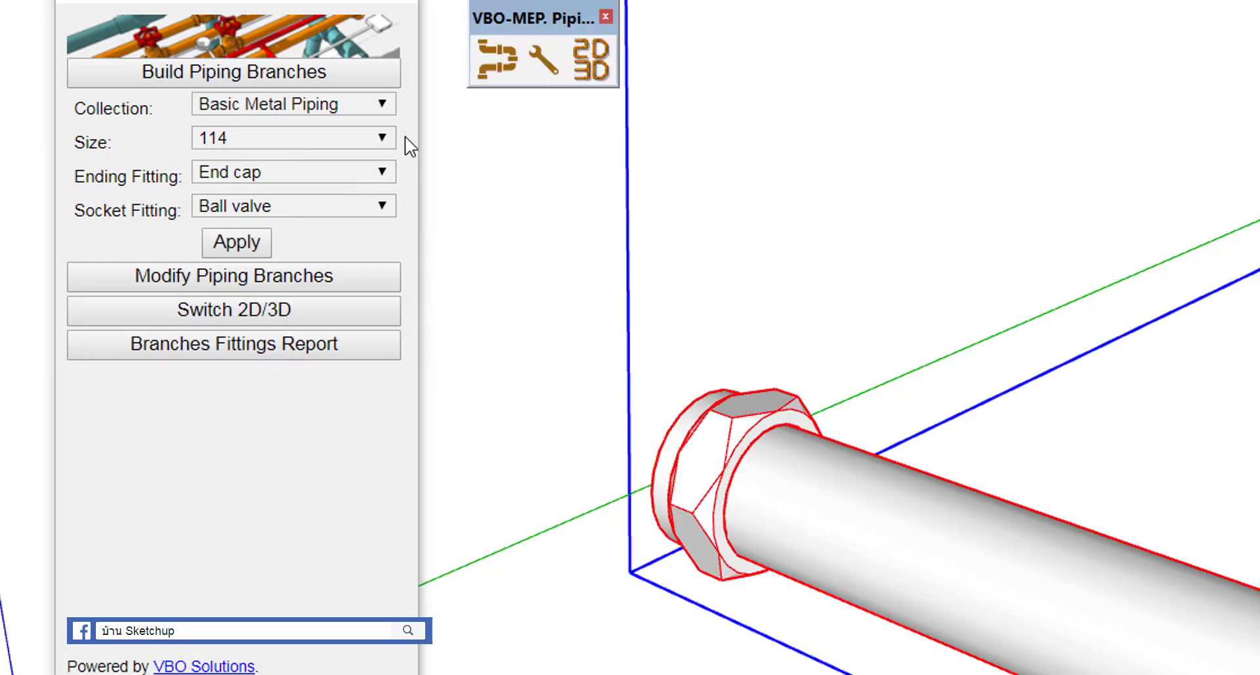
left_click(386, 172)
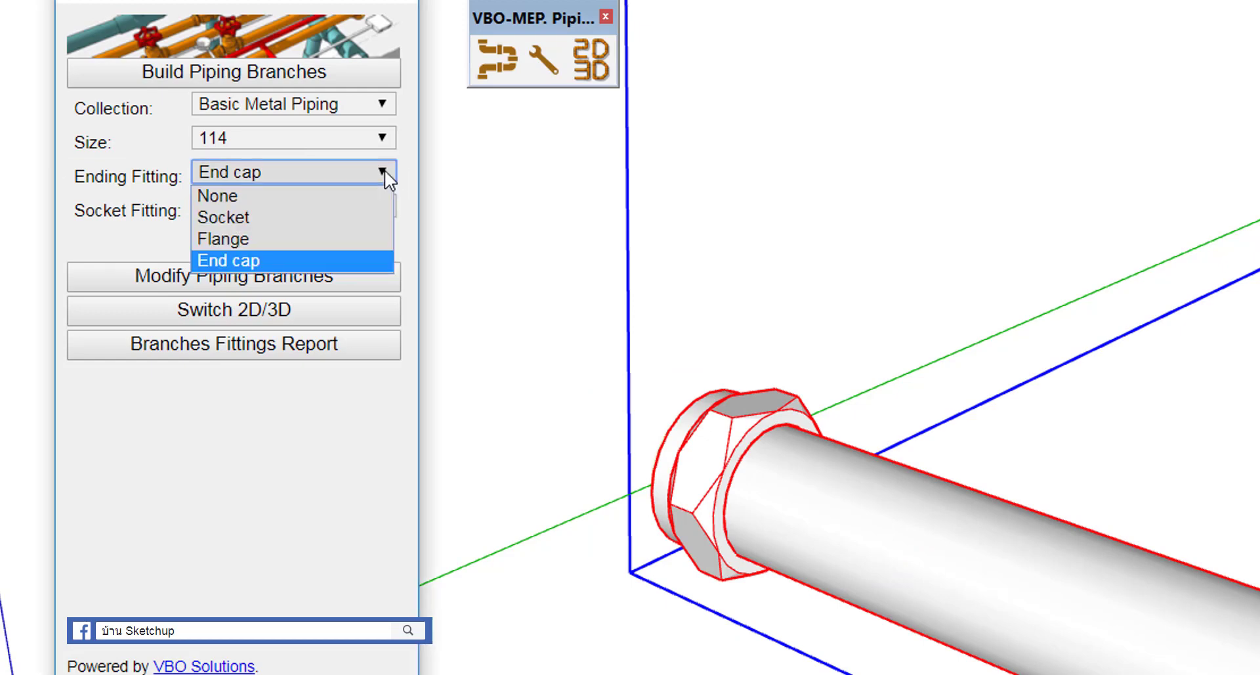
- Apply None, Socket, then Flange as the pipe ending, and finally restore the End cap
left_click(318, 196)
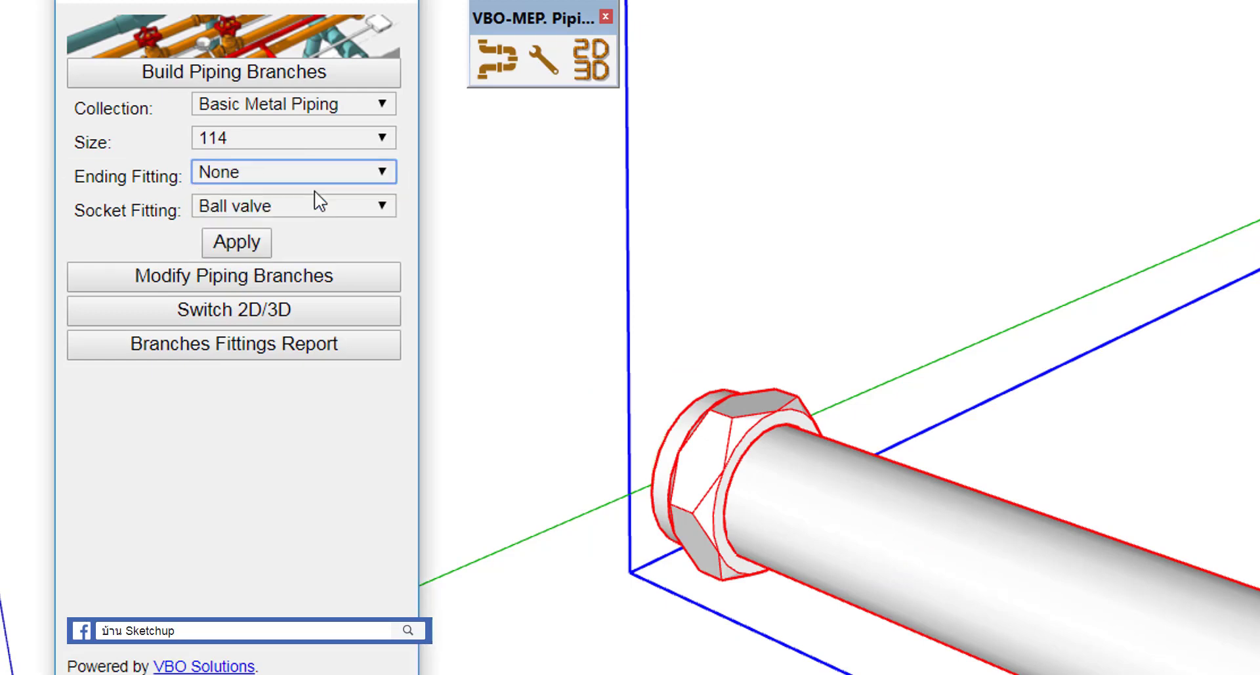
left_click(233, 239)
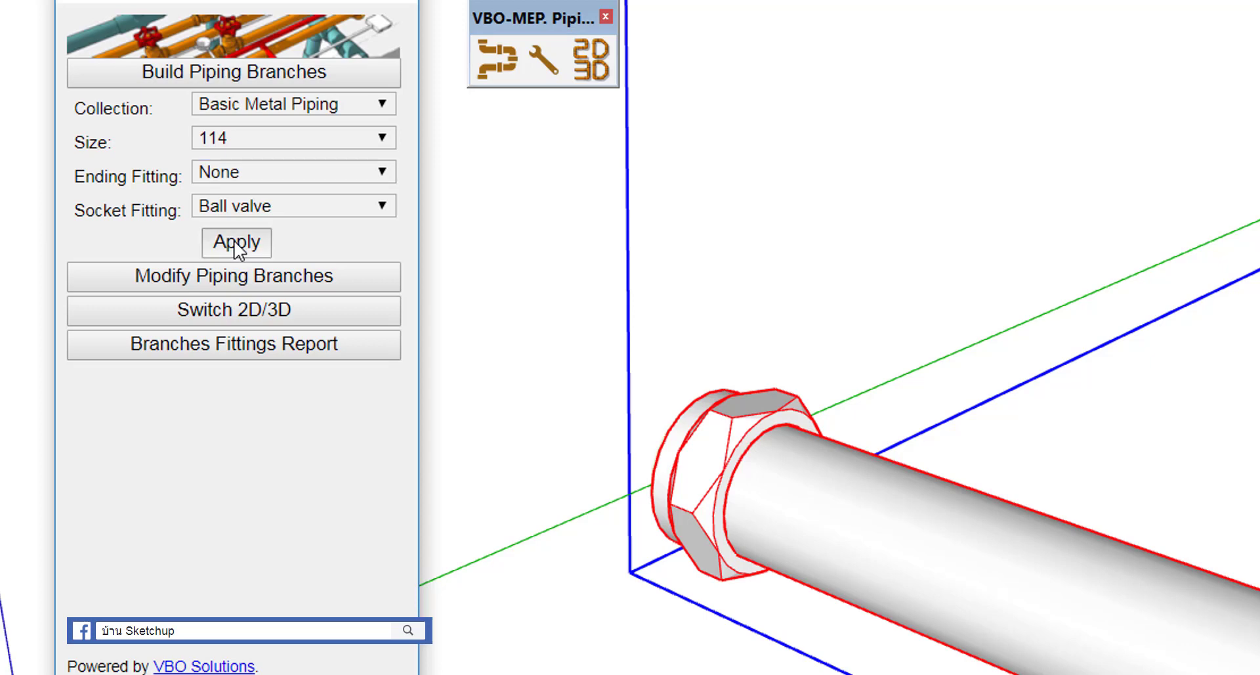
left_click(382, 172)
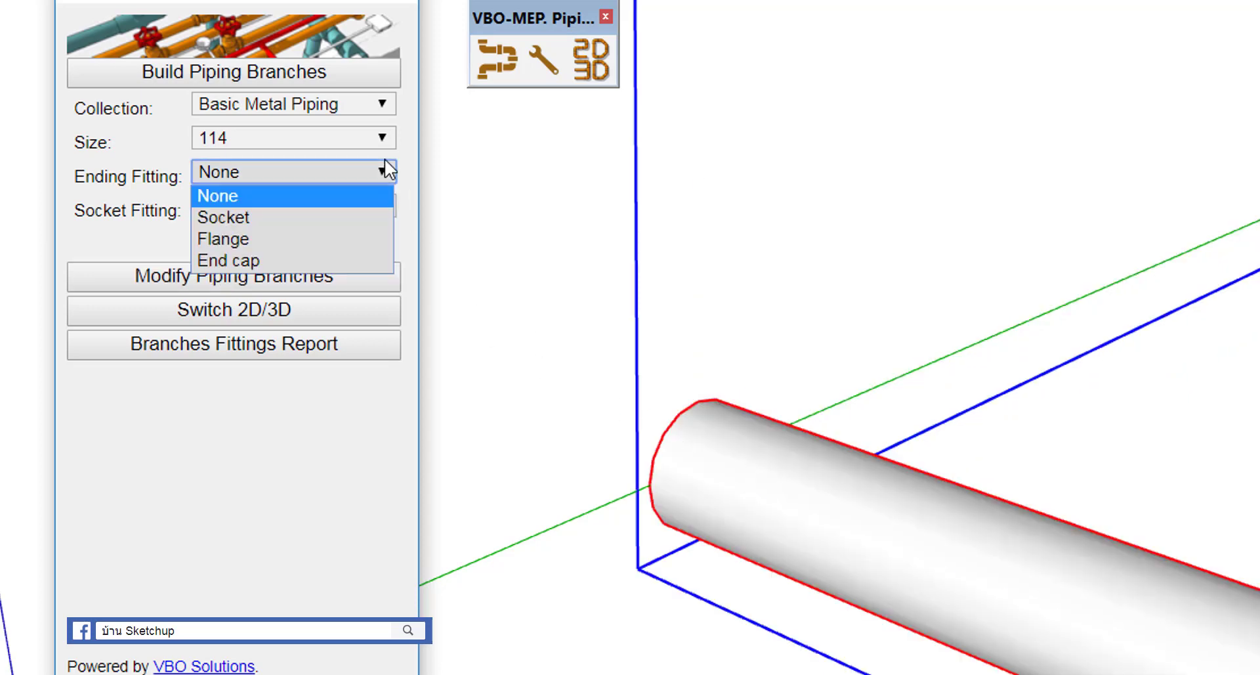
left_click(257, 222)
left_click(254, 242)
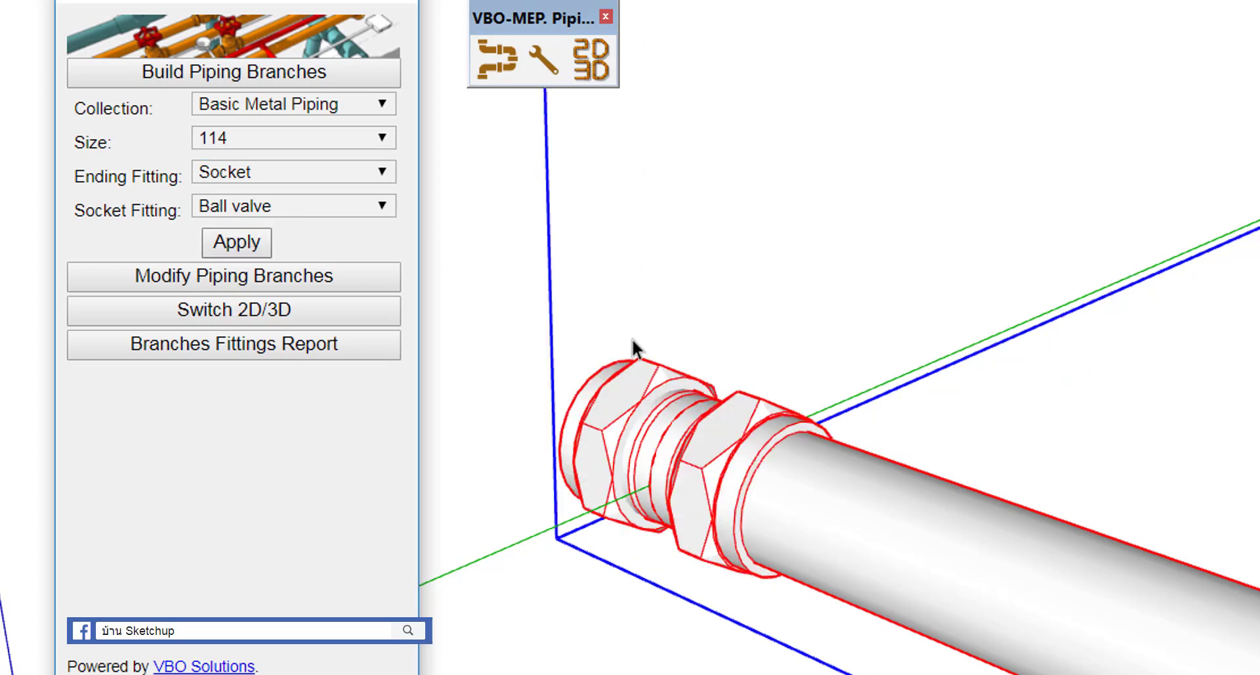
left_click(393, 174)
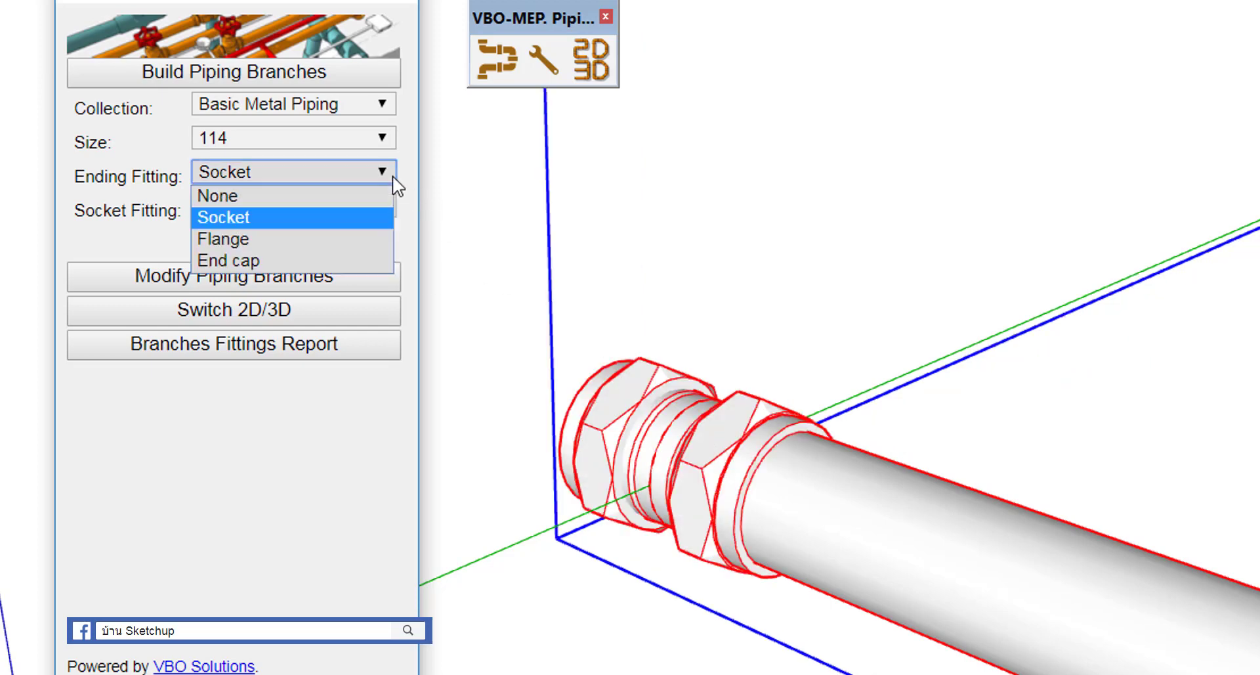
left_click(271, 241)
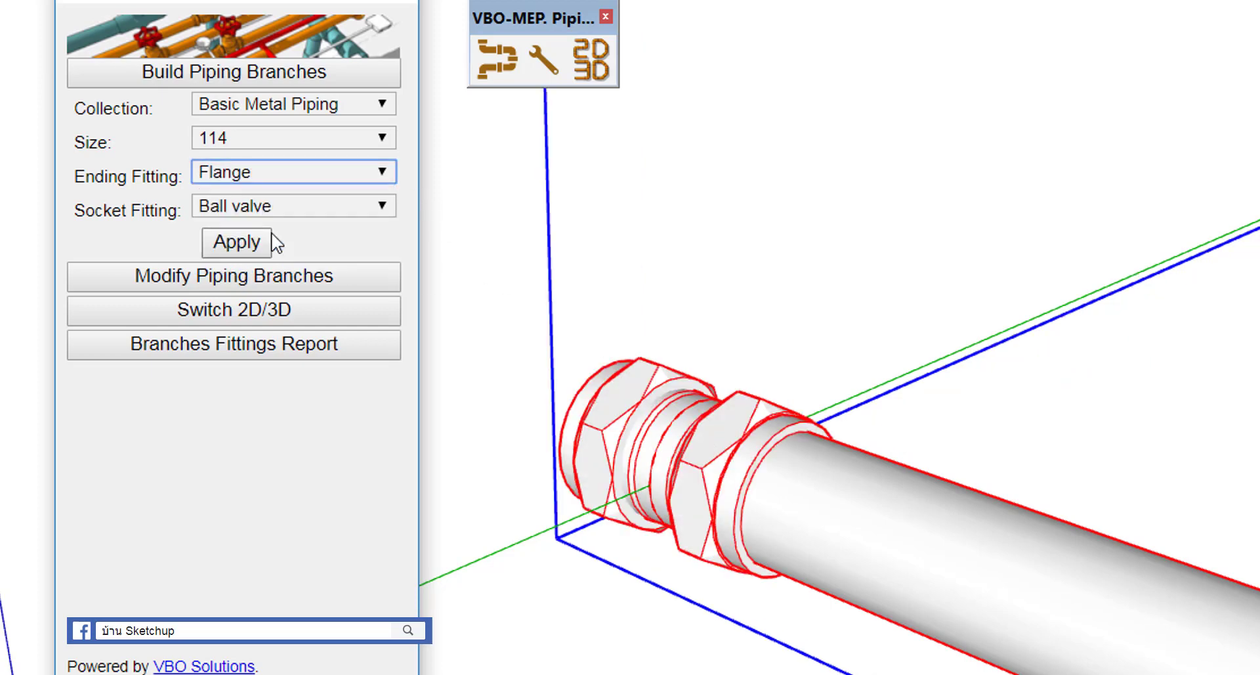
left_click(242, 247)
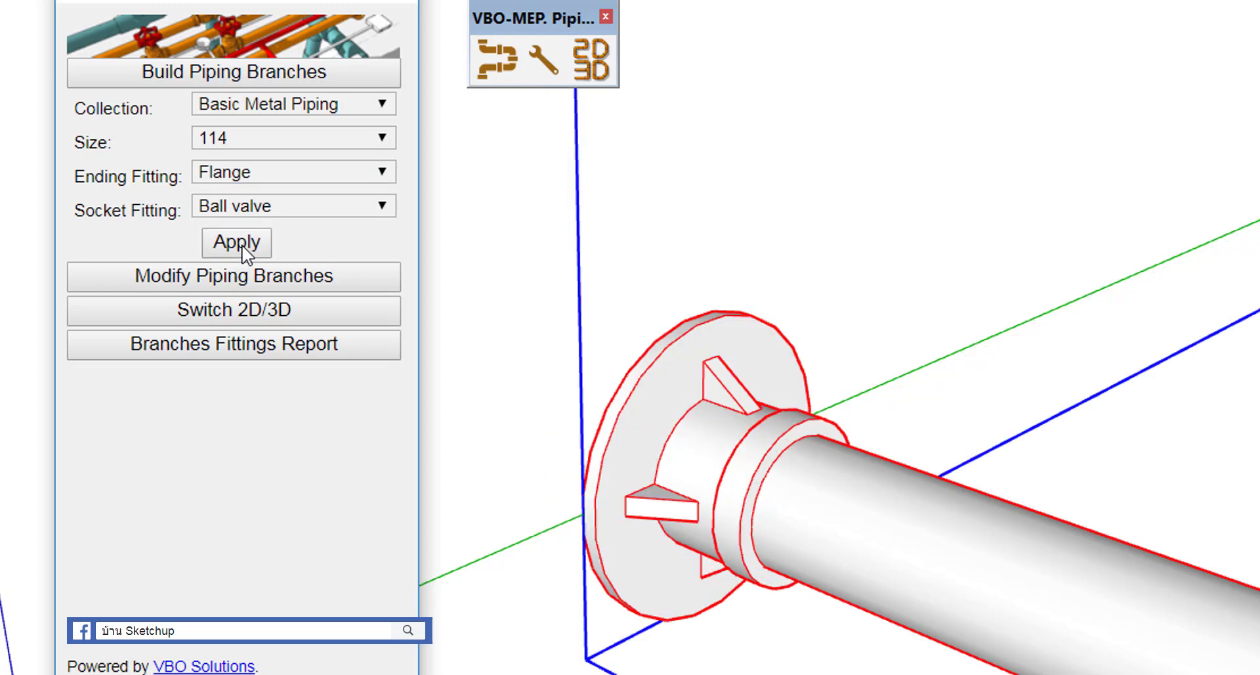
left_click(384, 173)
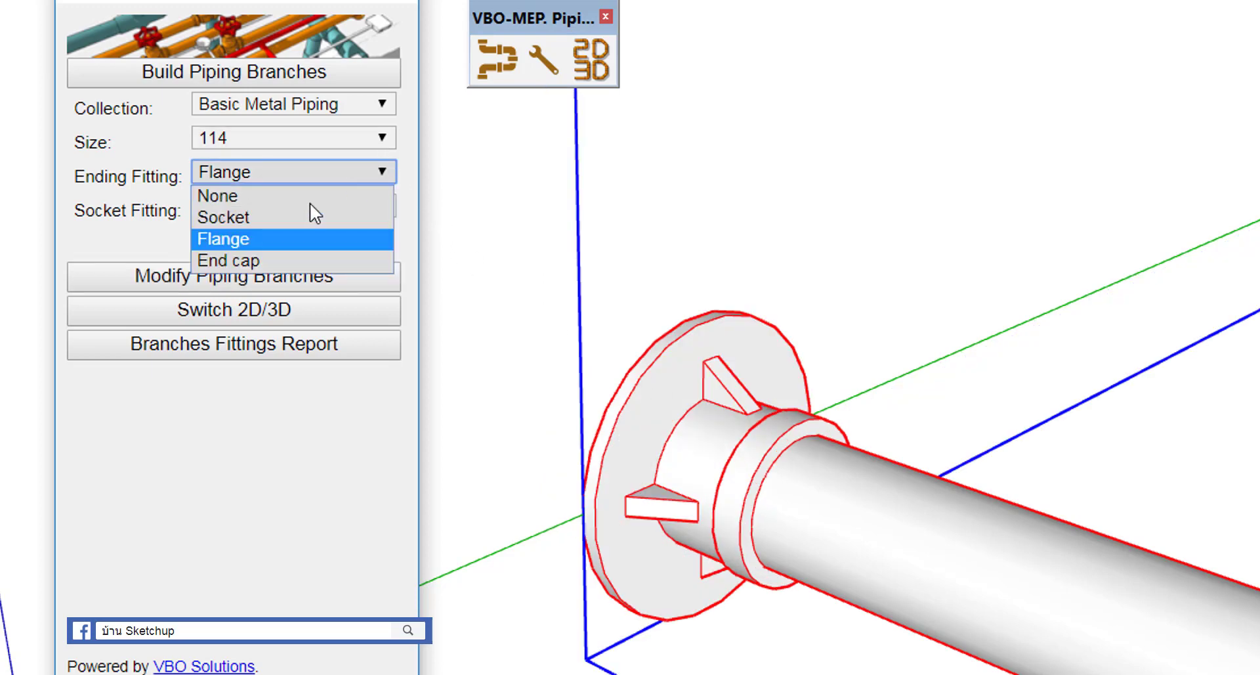
left_click(277, 256)
left_click(253, 246)
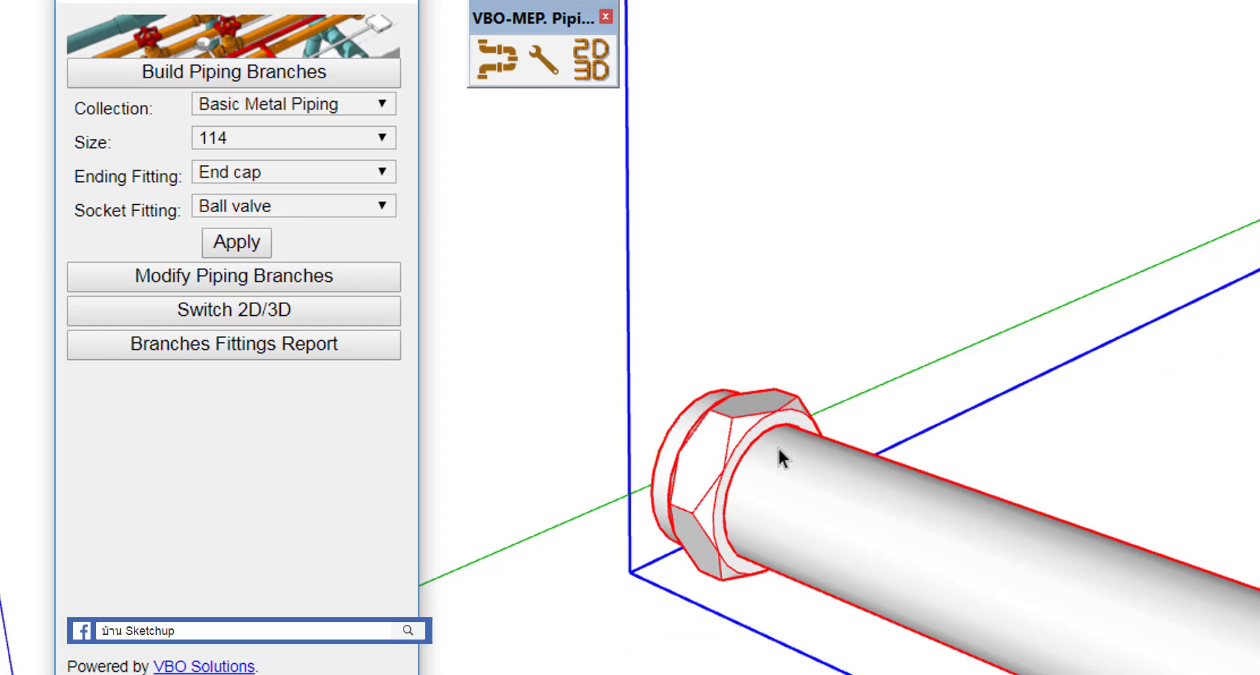
- In path editing, draw a new line along green from the run's end to form a tee branch
scroll(778, 446, "down", 2)
scroll(672, 449, "down", 3)
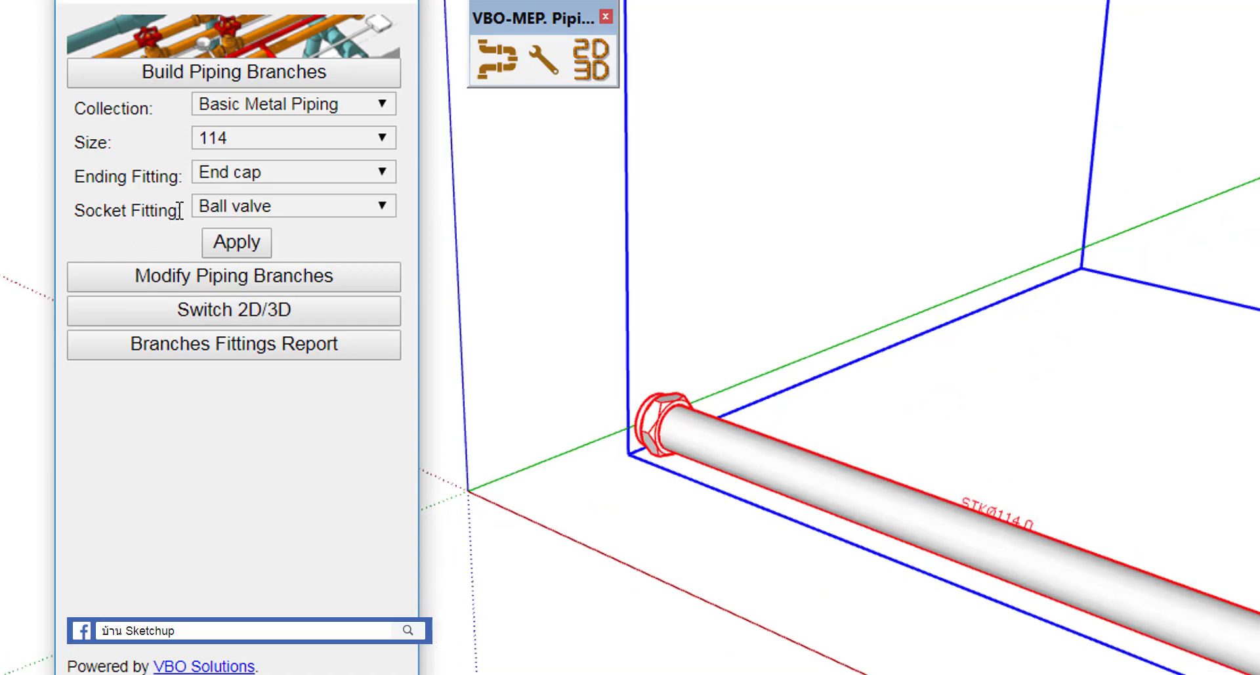
scroll(612, 475, "down", 3)
scroll(931, 465, "up", 2)
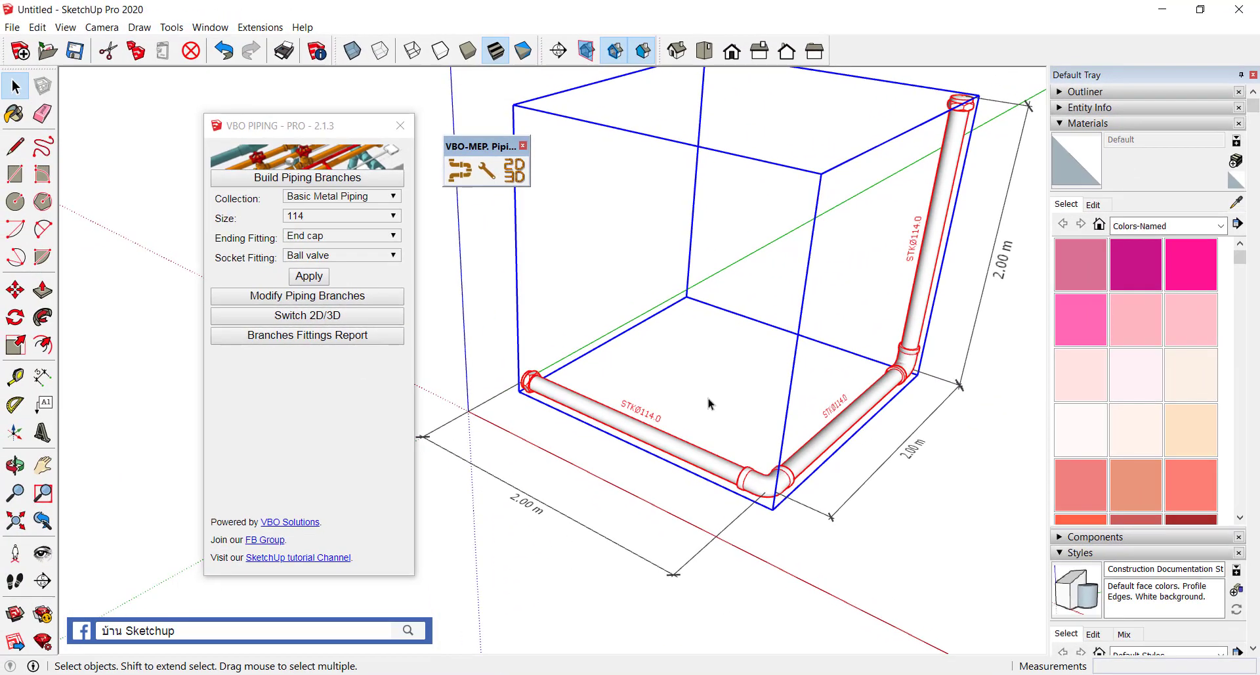
scroll(707, 399, "up", 1)
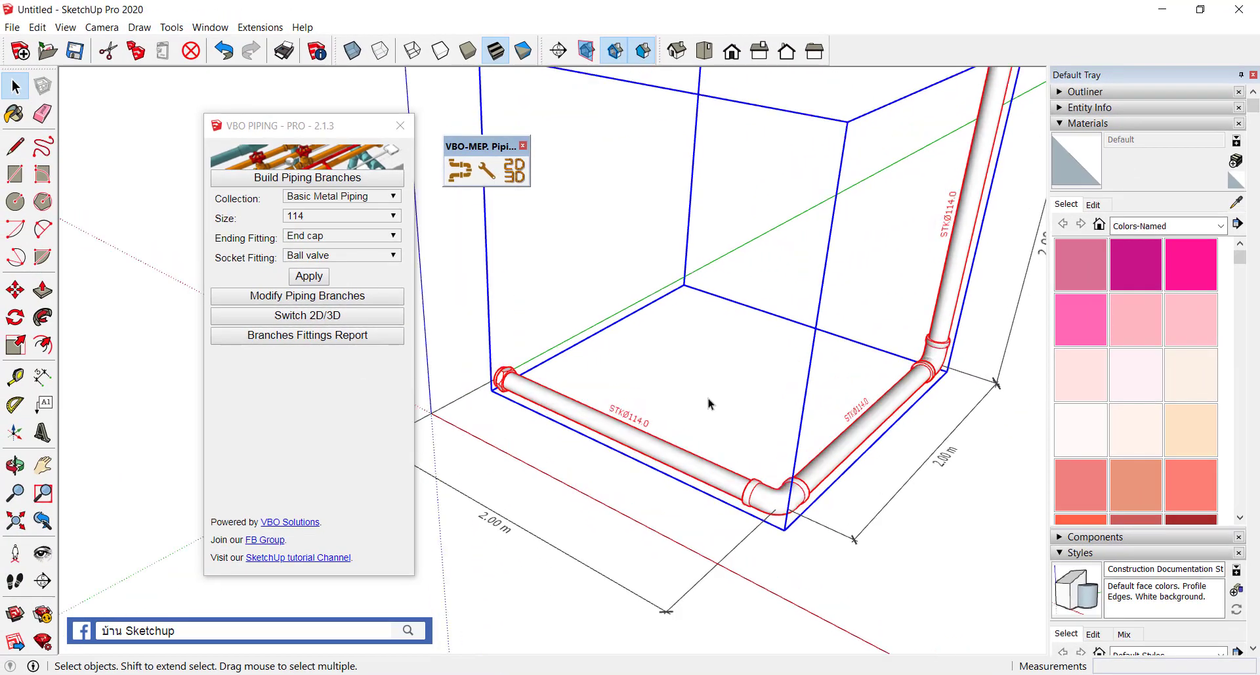
double_click(645, 440)
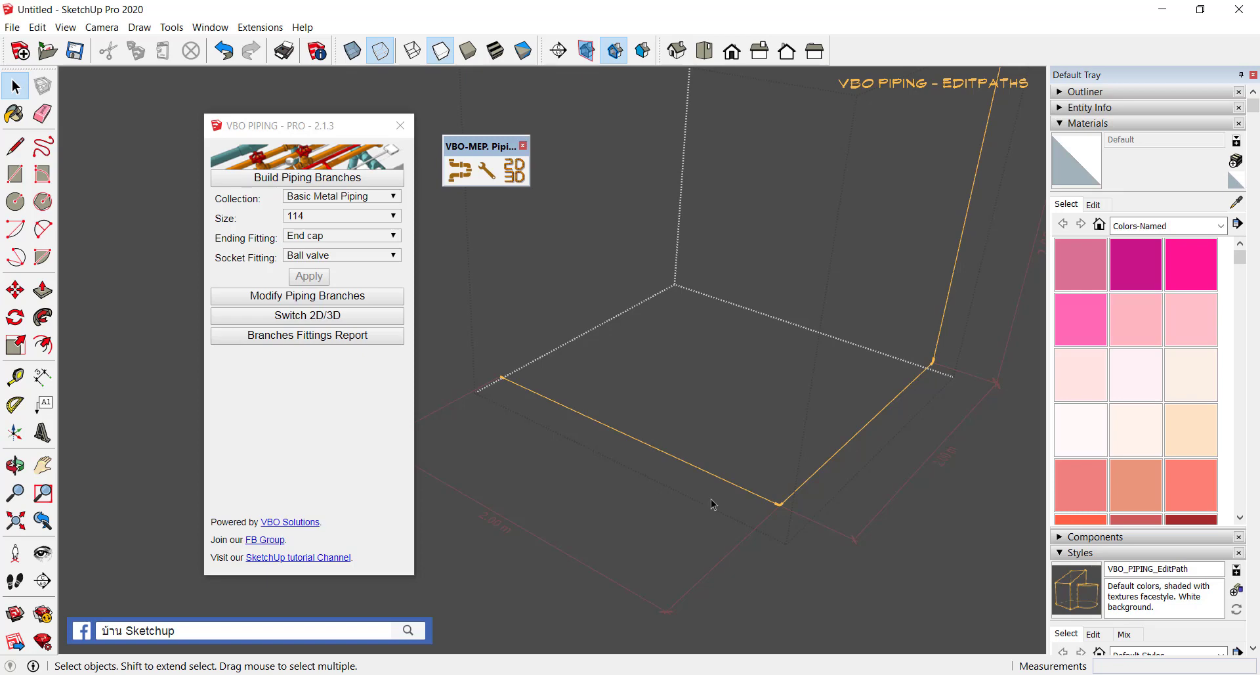
scroll(714, 504, "down", 2)
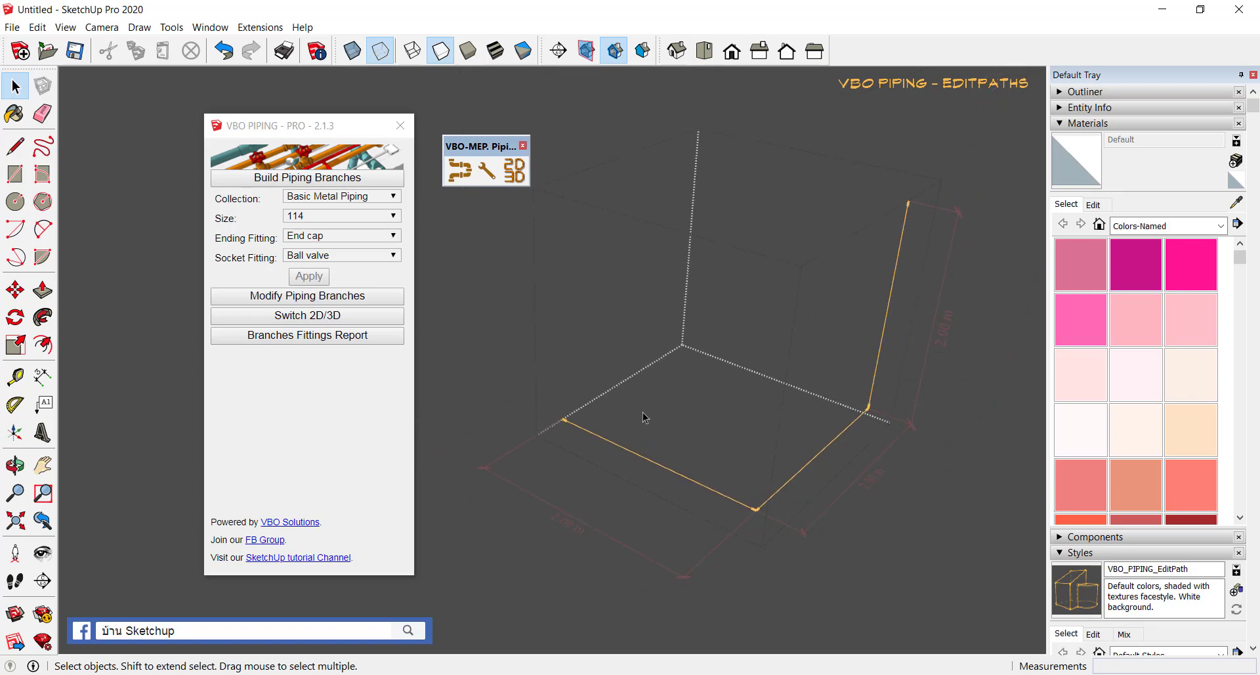
key("l")
left_click(563, 418)
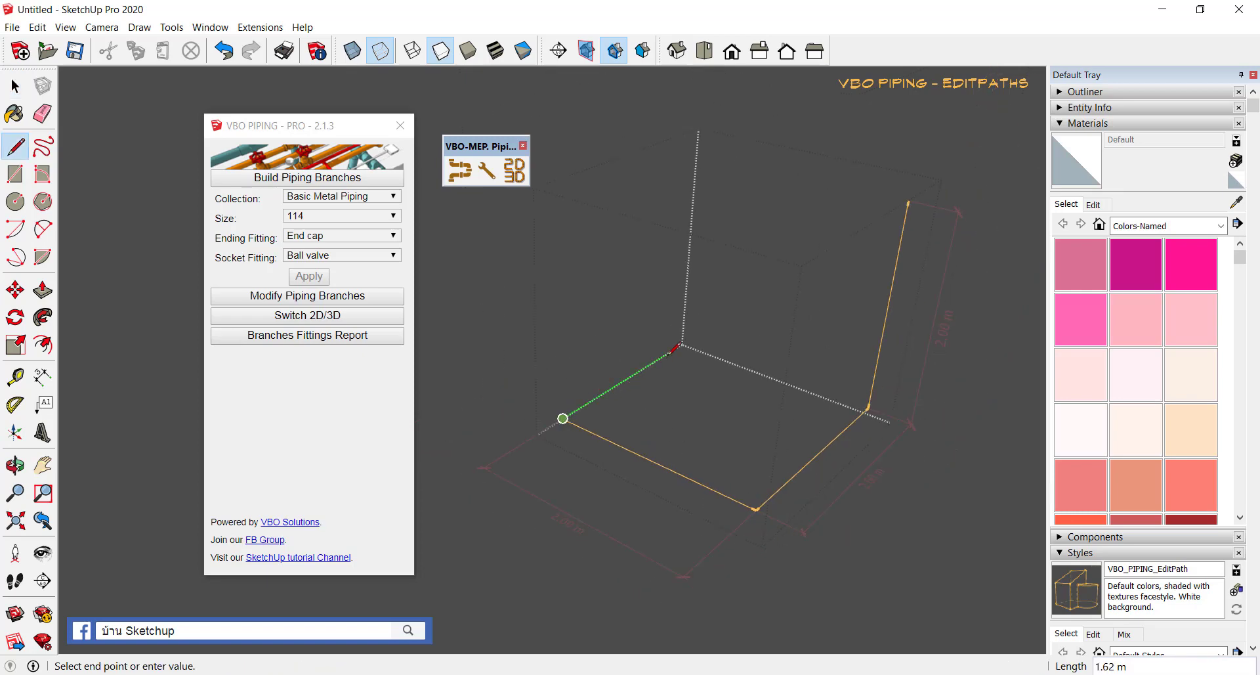
scroll(675, 348, "down", 2)
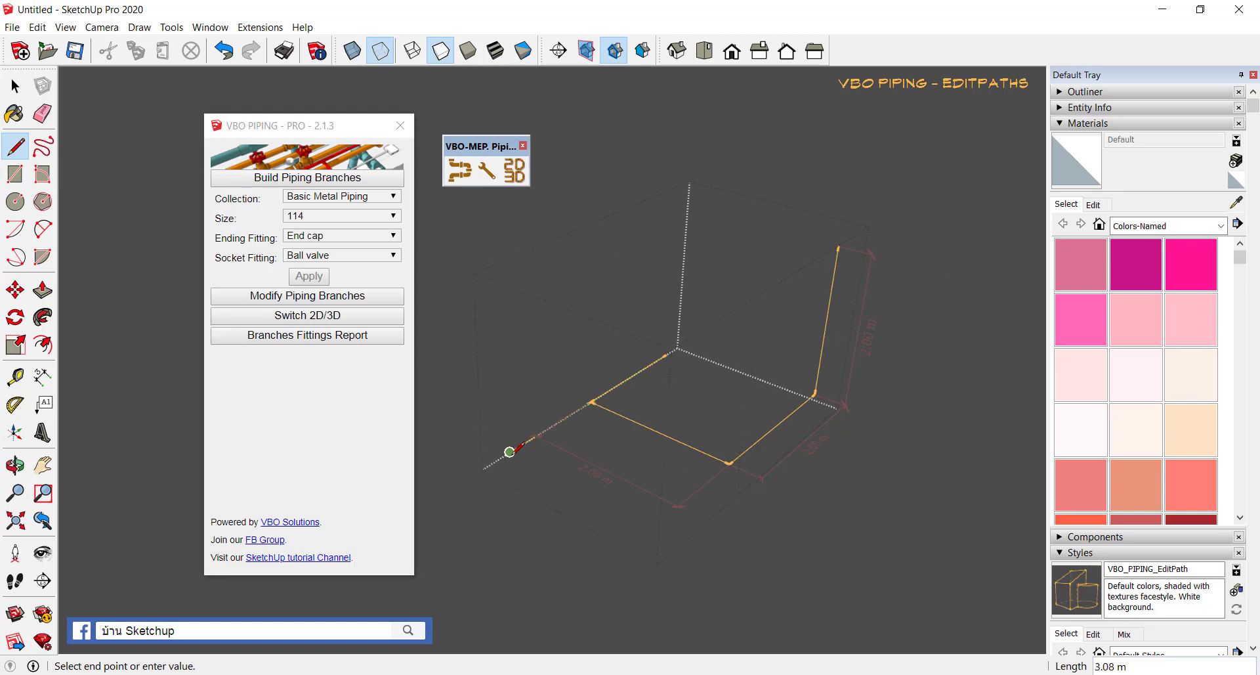
left_click(509, 452)
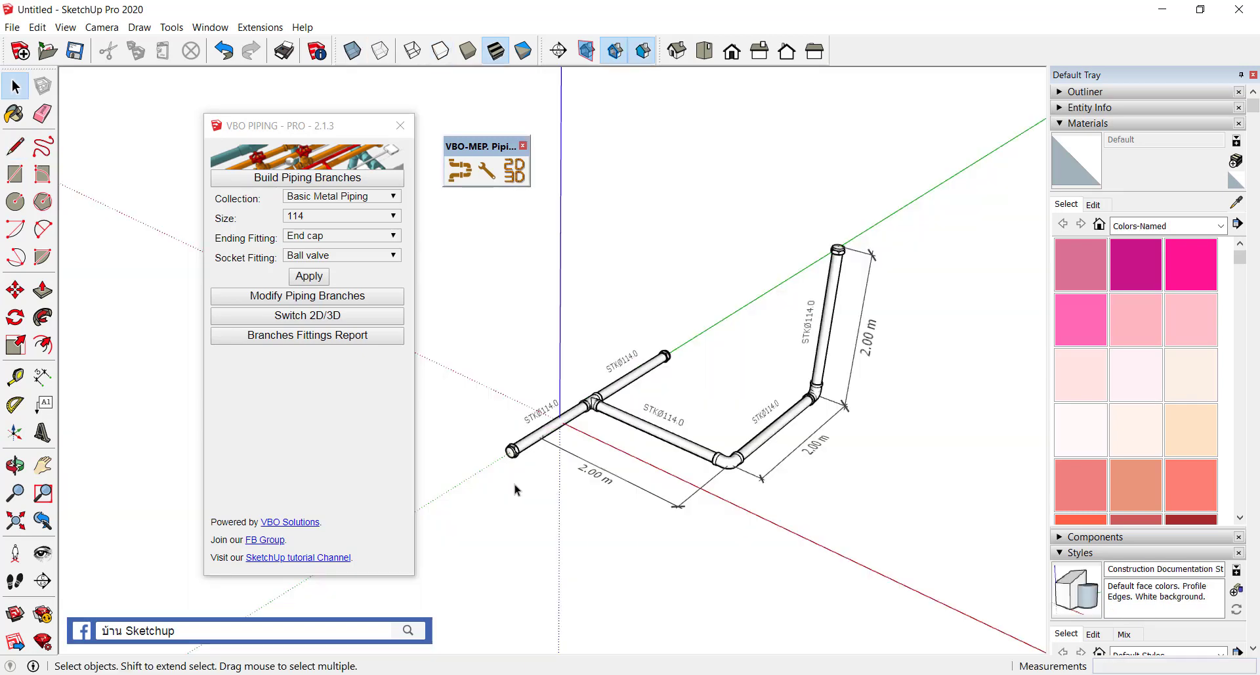
- Add another path line on the green-axis run and rebuild the 3D pipes with a second tee
scroll(571, 427, "up", 2)
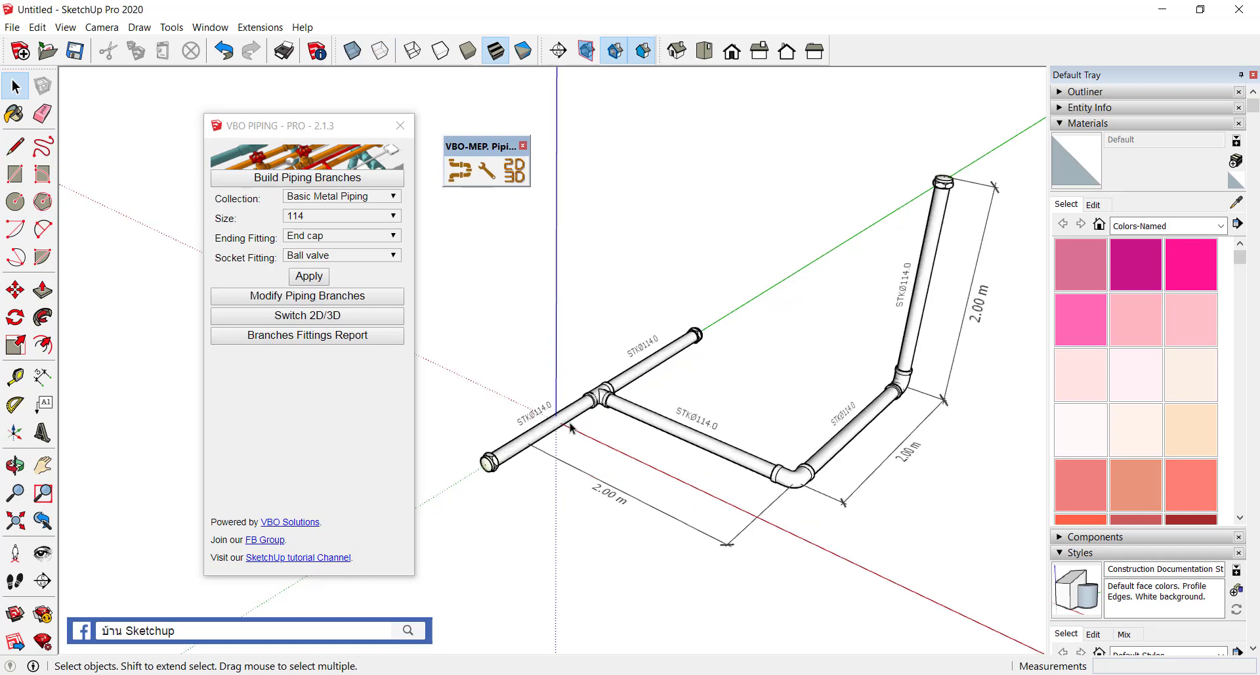
scroll(653, 351, "up", 1)
scroll(653, 348, "up", 1)
double_click(653, 342)
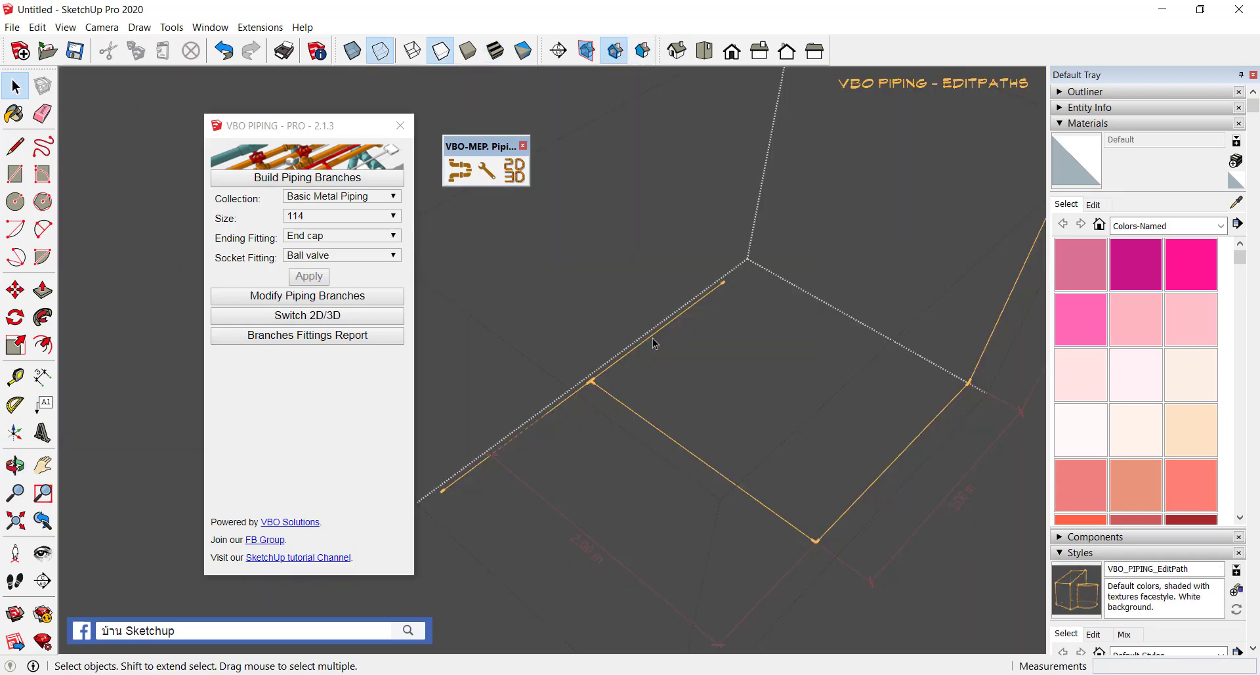
scroll(653, 342, "down", 1)
key("l")
left_click(659, 330)
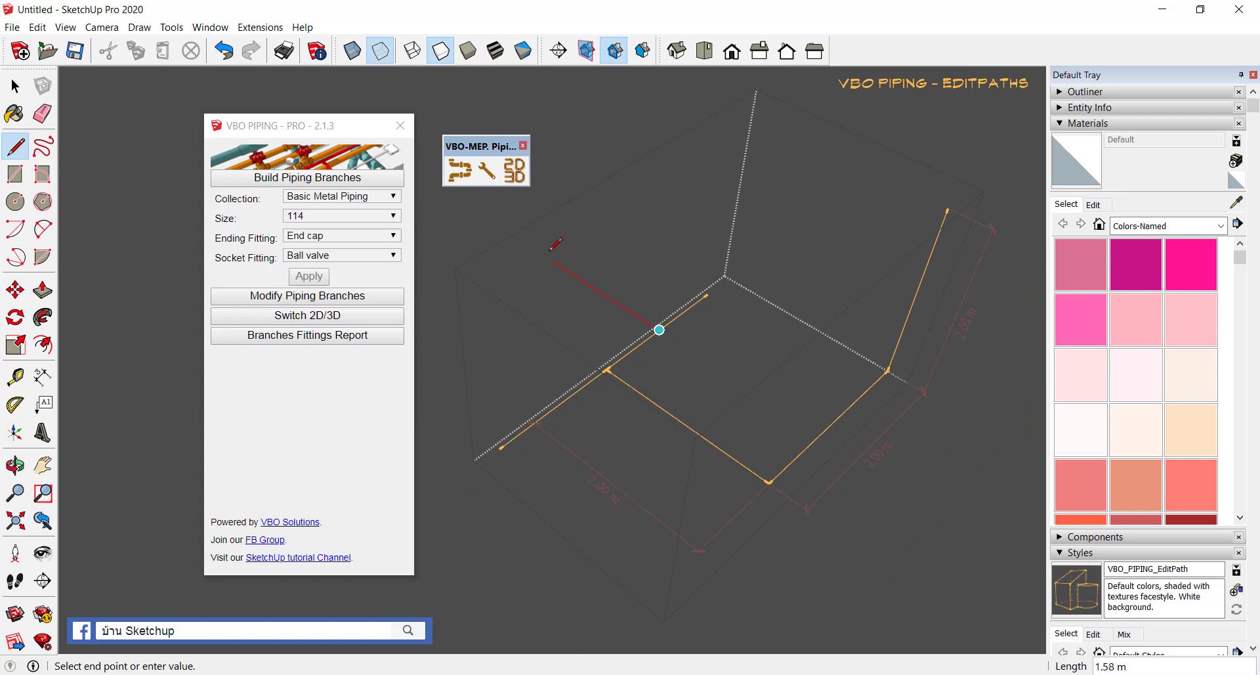
scroll(555, 244, "down", 1)
key("space")
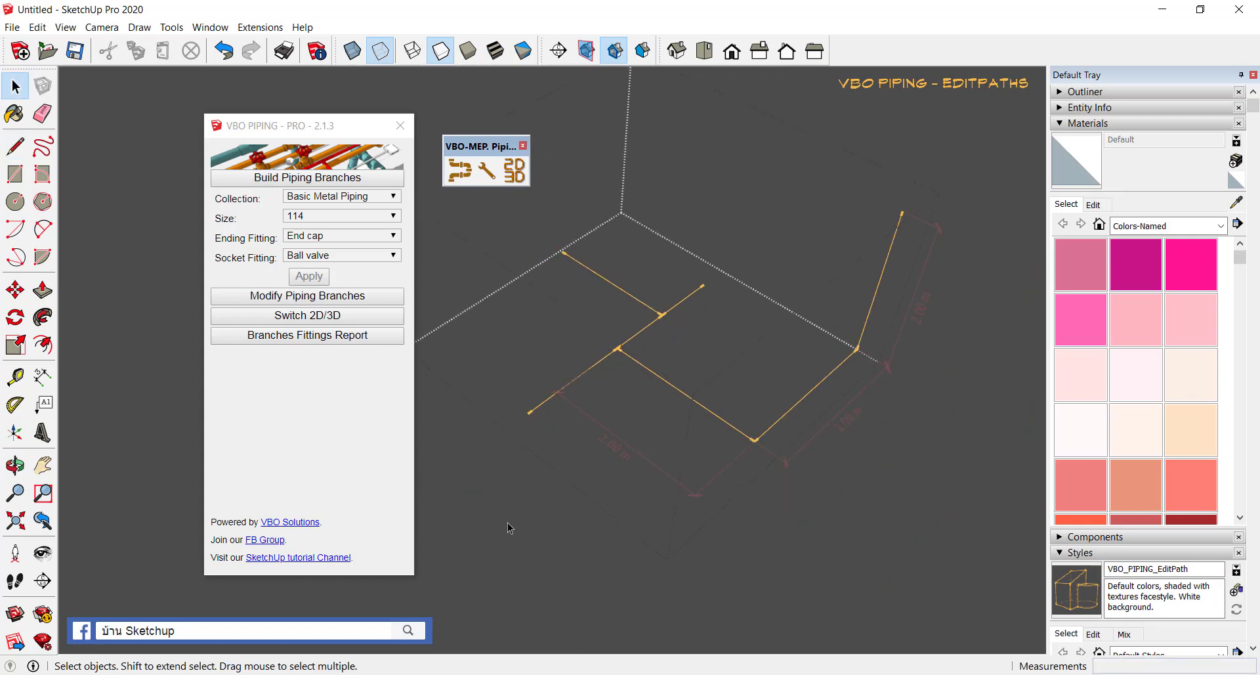
left_click(509, 527)
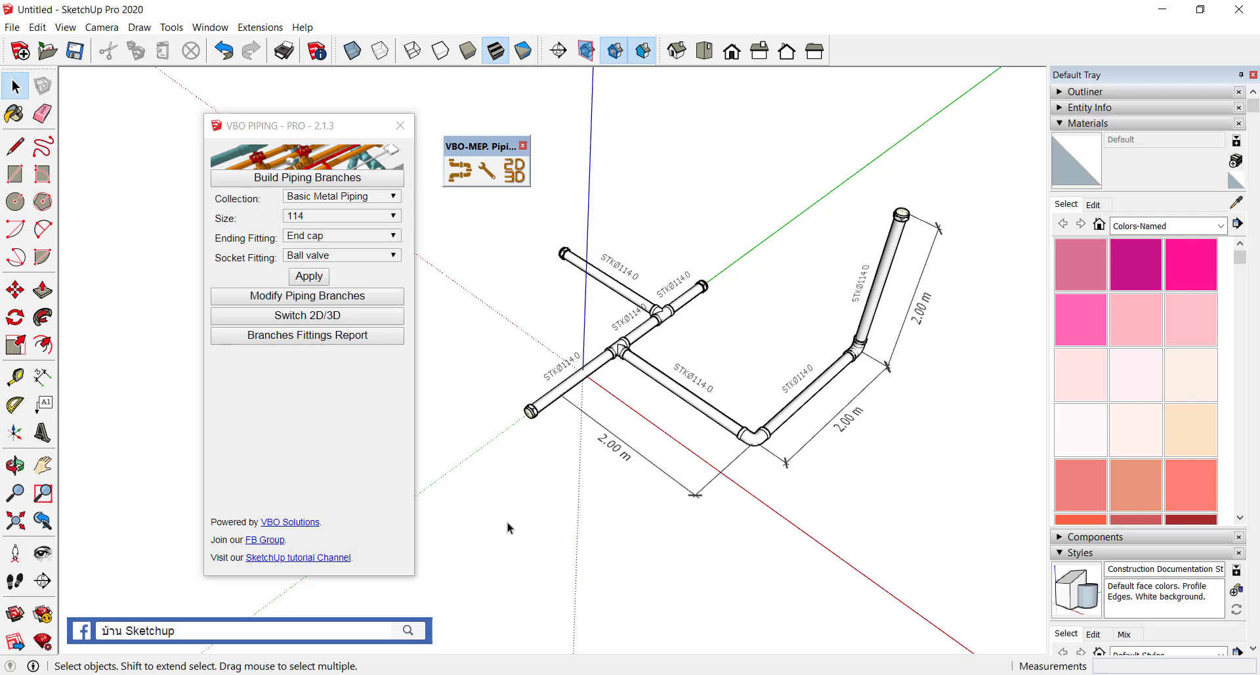
- Zoom in and open the pipe group's centrelines for VBO path editing
scroll(743, 365, "up", 3)
scroll(743, 365, "up", 2)
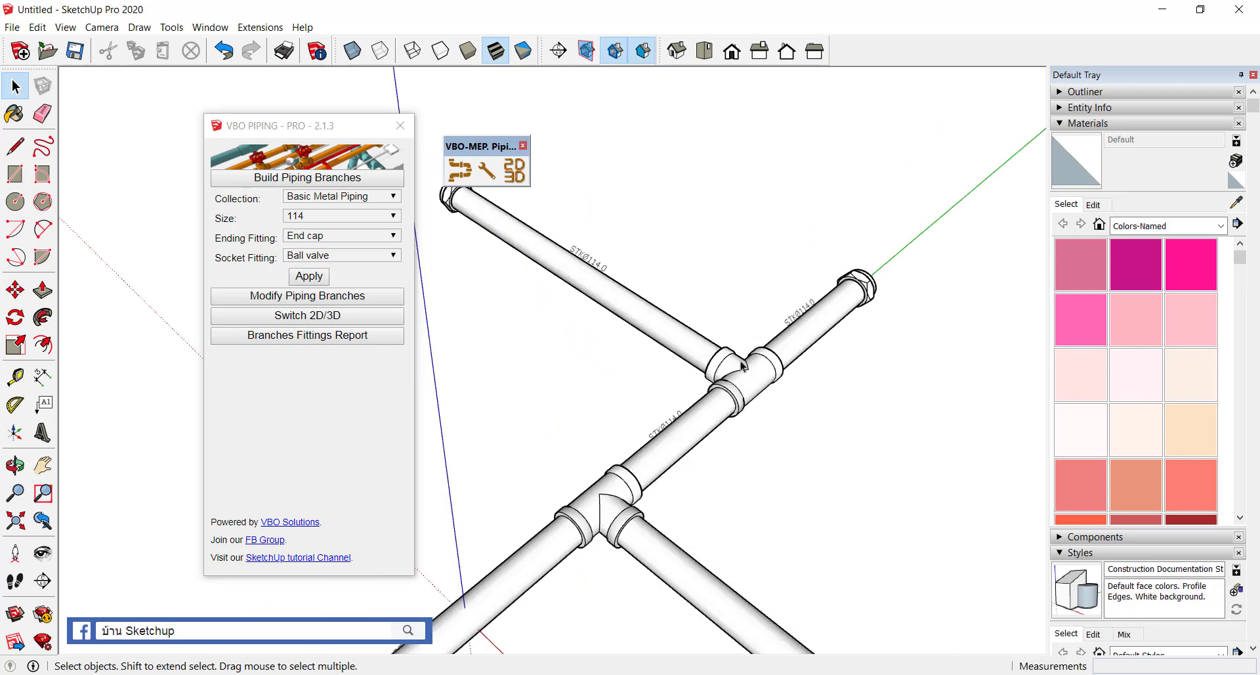
scroll(743, 365, "down", 3)
scroll(649, 312, "up", 1)
double_click(647, 312)
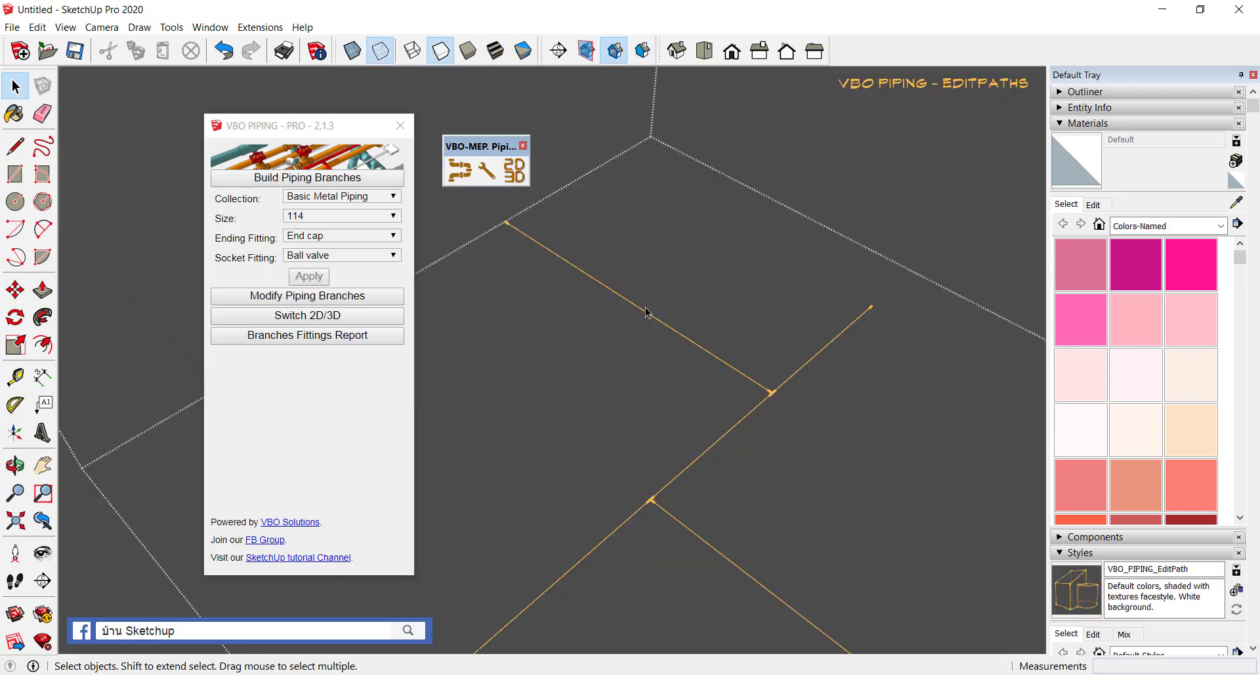
- Draw a line from the upper branch's end to its midpoint, then select both halves
key("l")
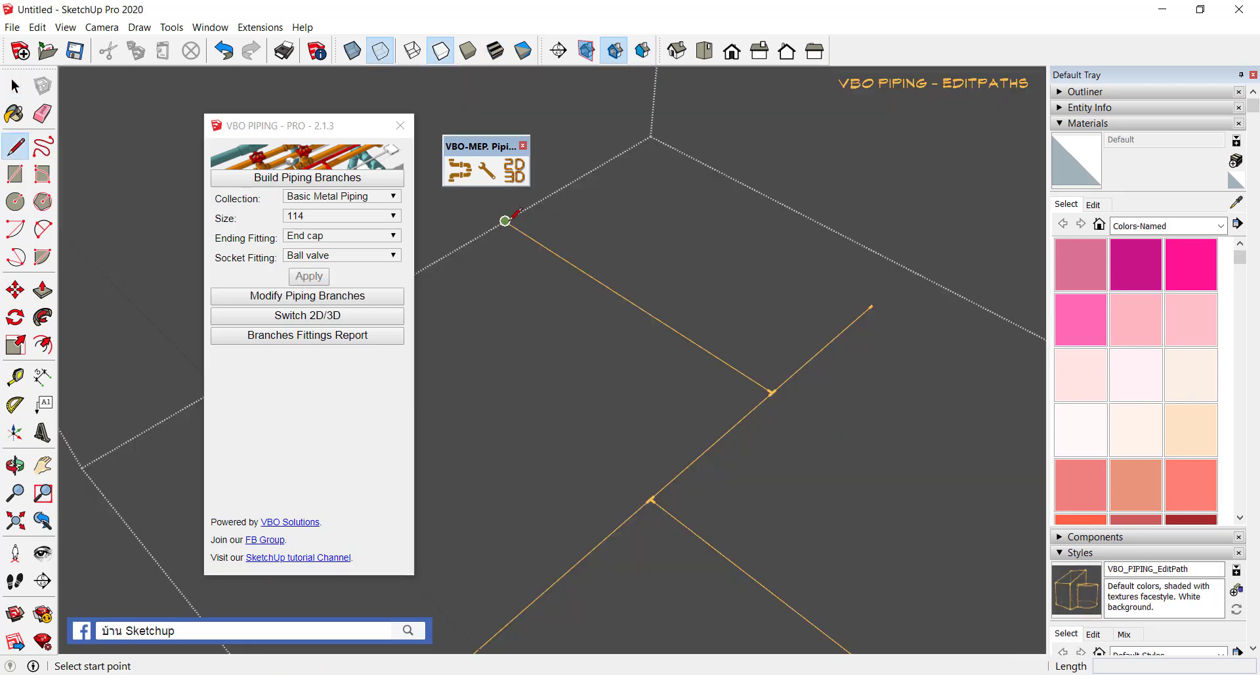
left_click(506, 222)
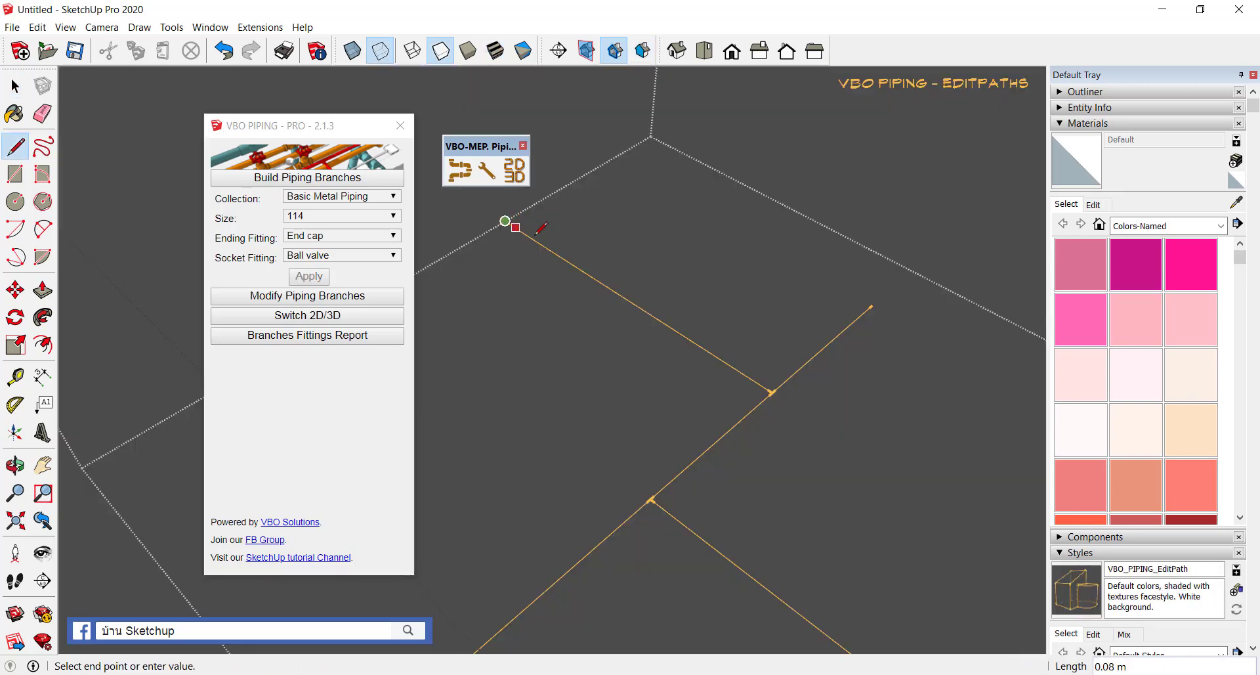
left_click(625, 299)
key("space")
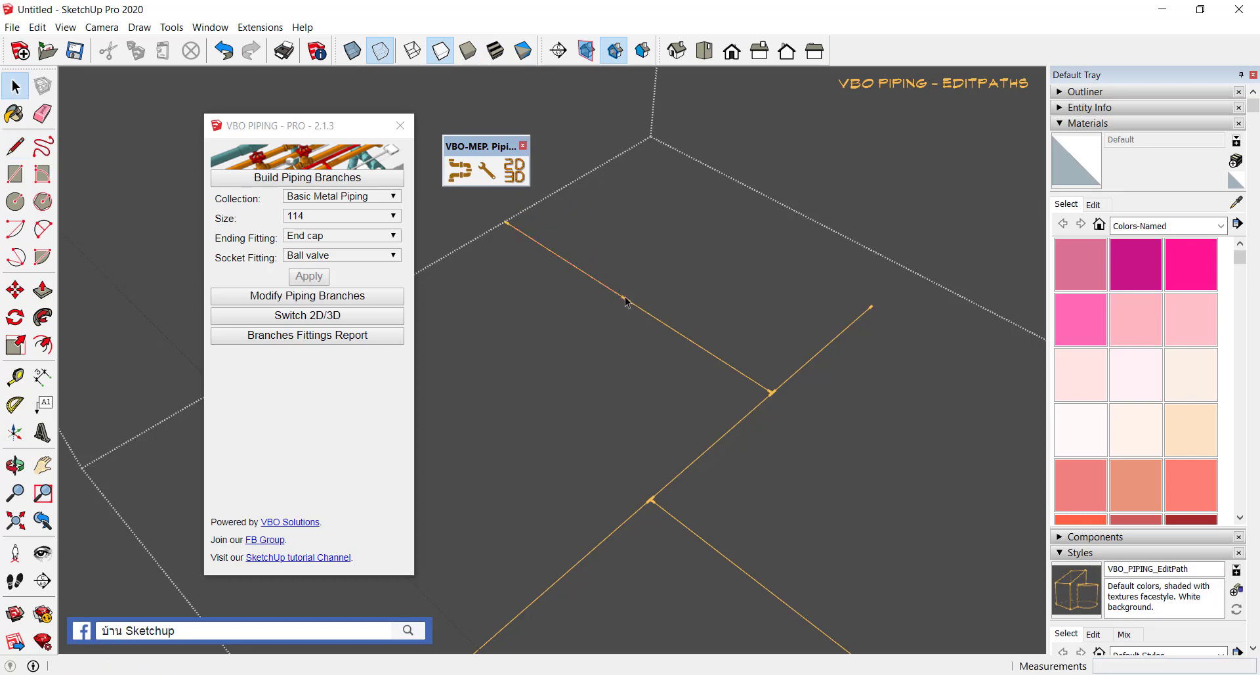
left_click(654, 316)
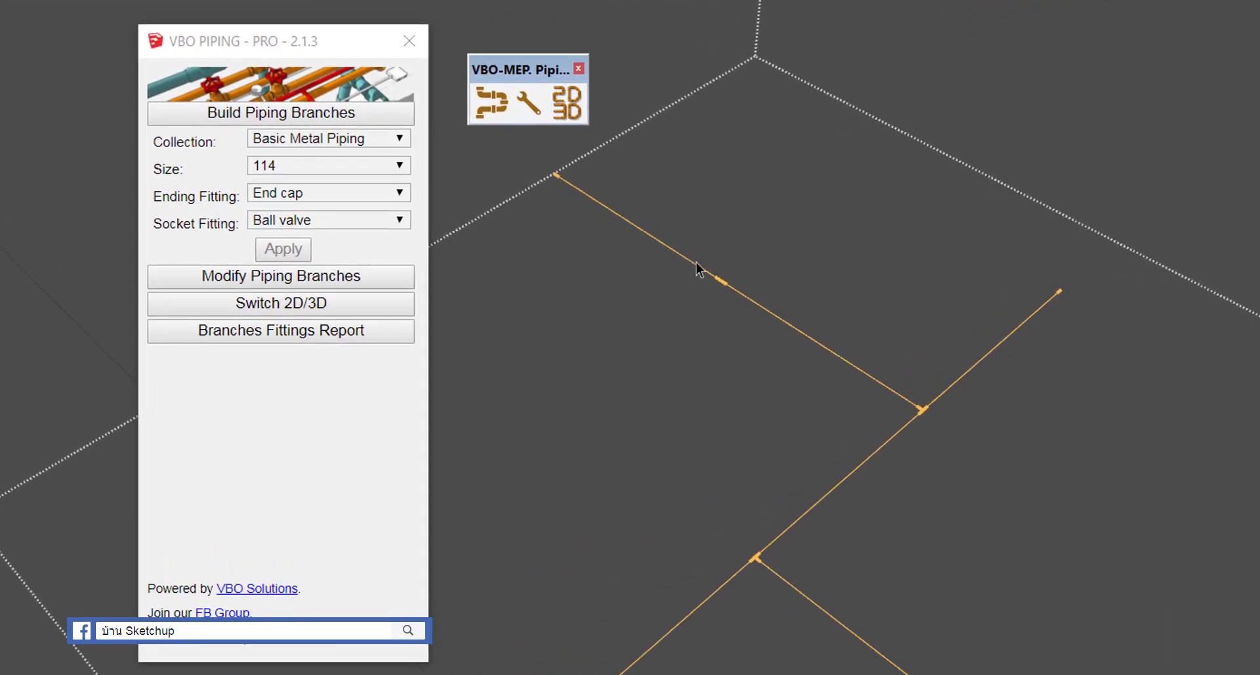
left_click(719, 284)
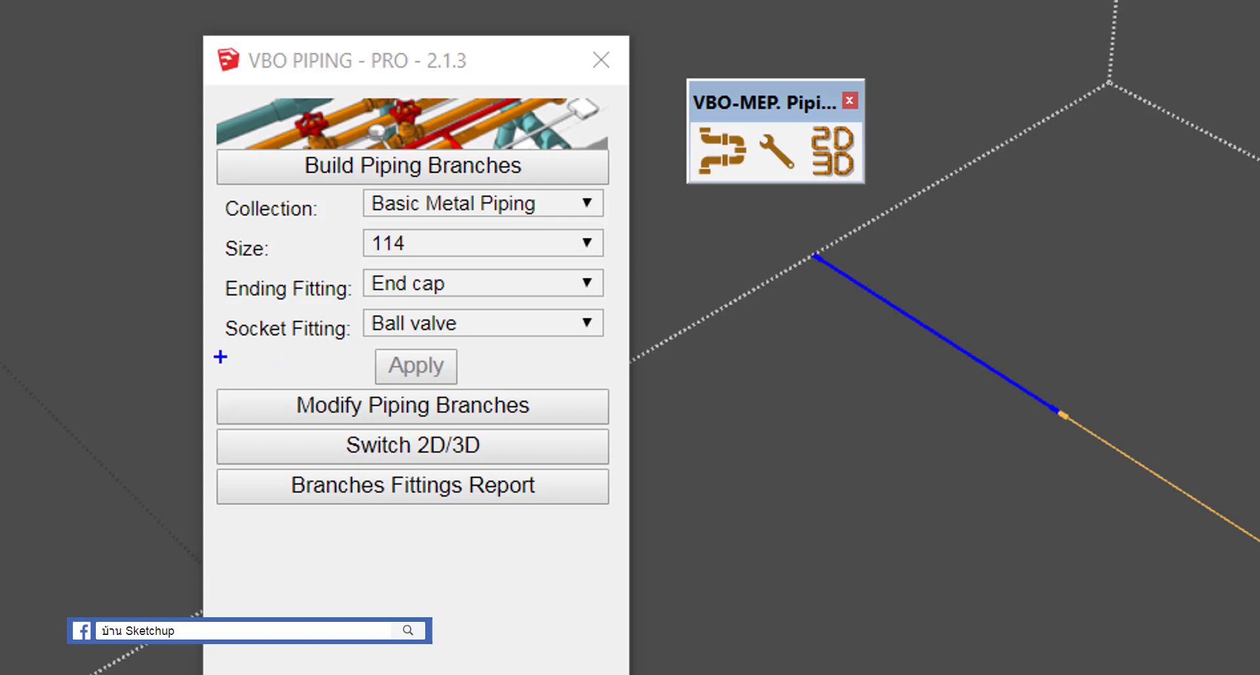
mouse_move(213, 353)
left_mouse_down()
mouse_move(323, 356)
mouse_move(236, 366)
left_mouse_up()
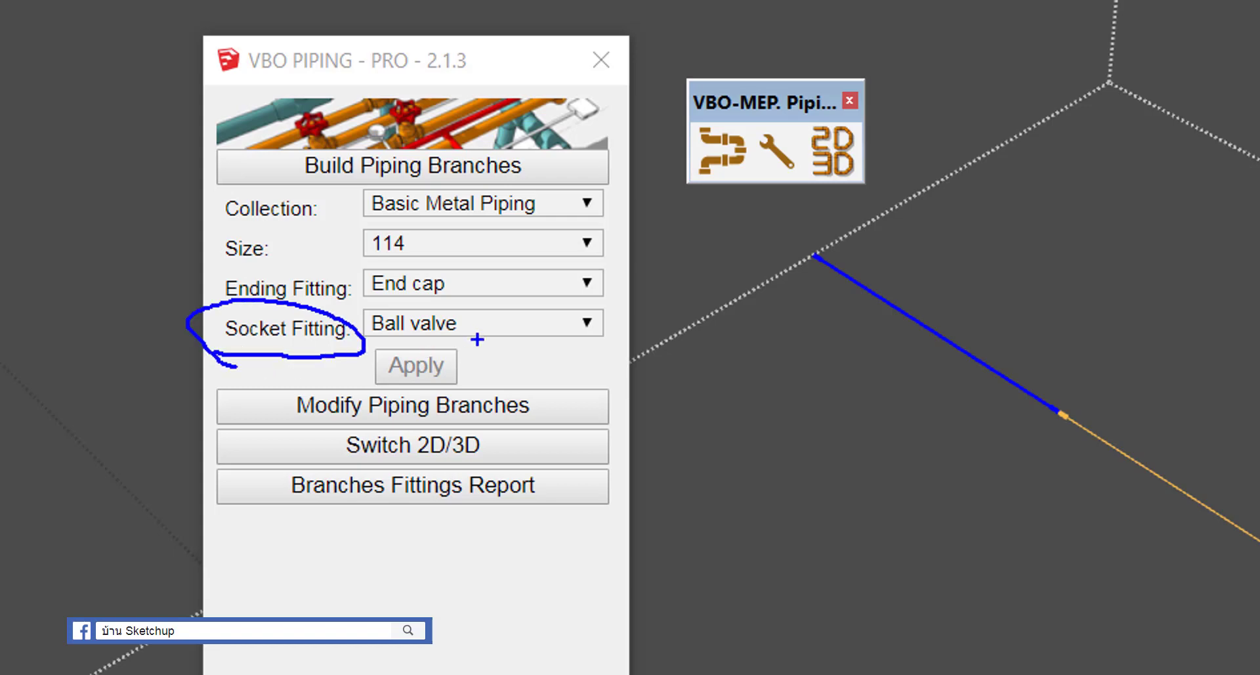
mouse_move(479, 340)
left_mouse_down()
mouse_move(373, 338)
mouse_move(476, 366)
mouse_move(1080, 436)
mouse_move(971, 359)
mouse_move(1014, 457)
mouse_move(994, 432)
left_mouse_up()
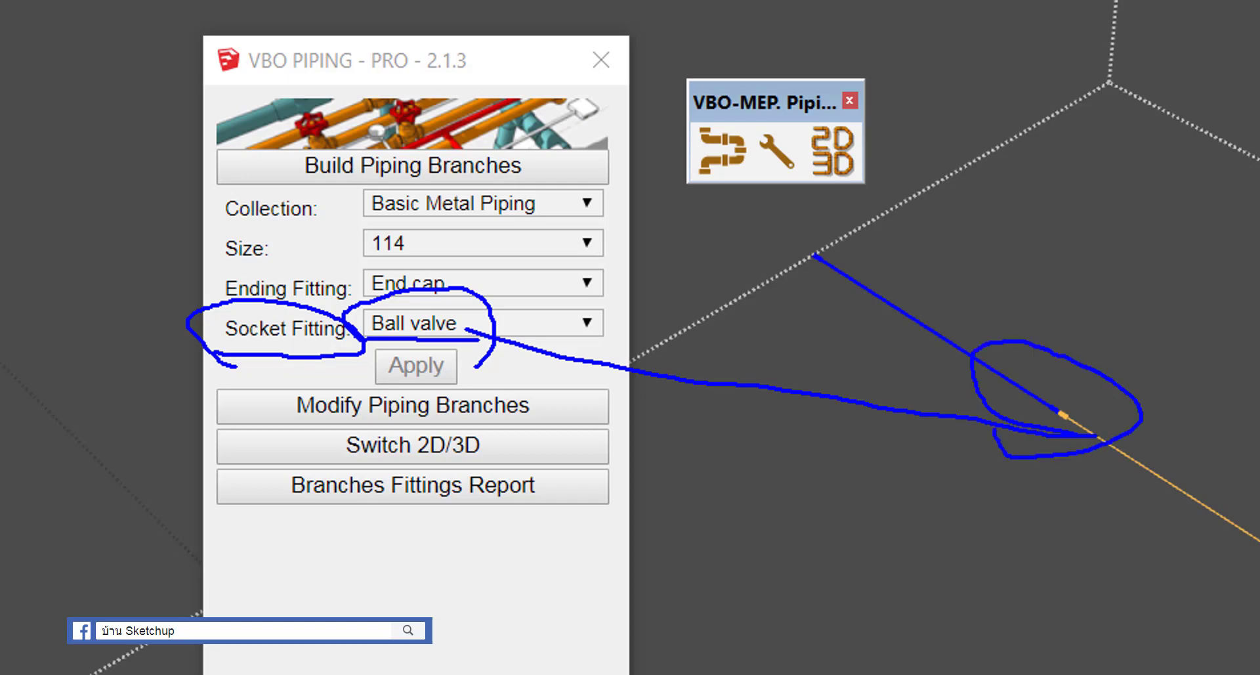
key("Escape")
middle_click_drag(1068, 385, 1156, 379)
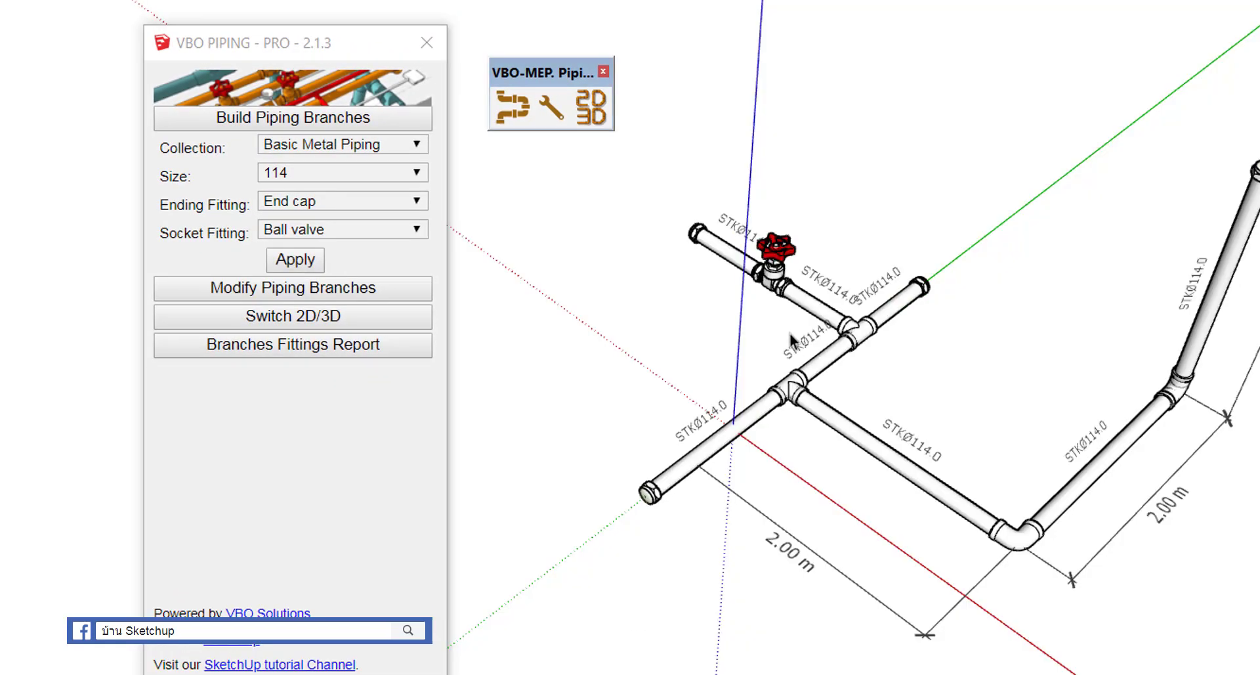
- Draw a path line from the main-pipe tee to midway along the elbow run, then rebuild the pipes
scroll(996, 385, "down", 2)
scroll(995, 385, "down", 2)
scroll(995, 384, "down", 2)
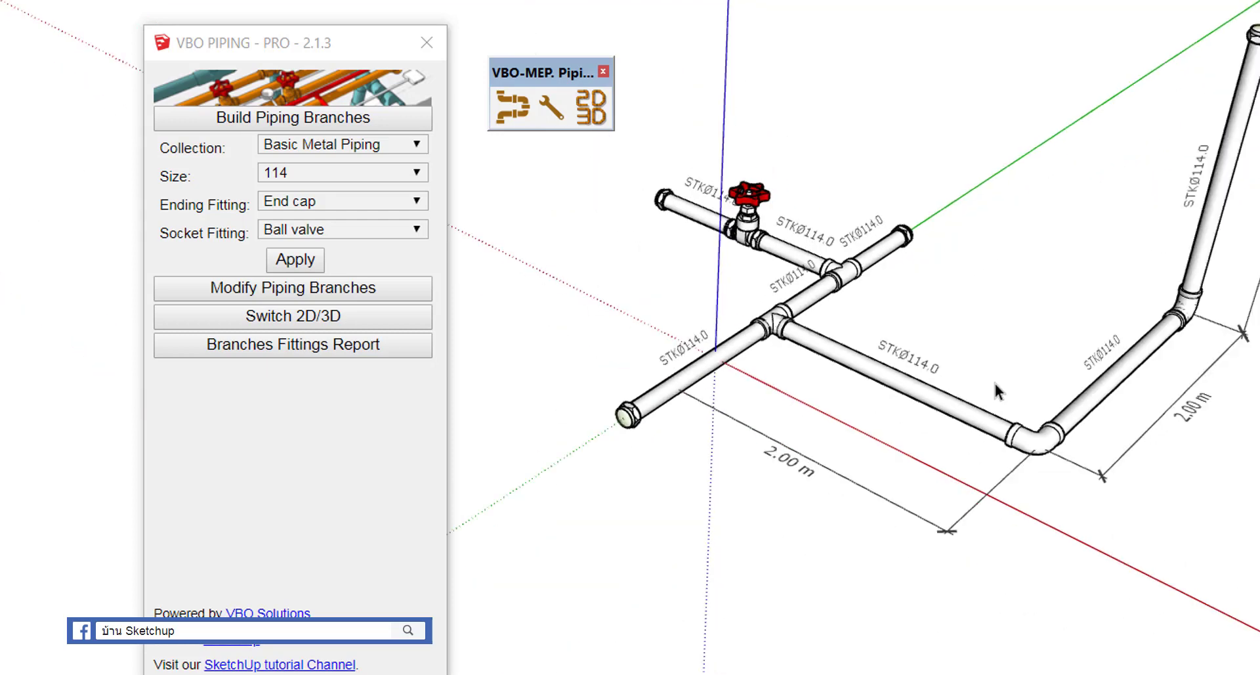
scroll(951, 411, "up", 3)
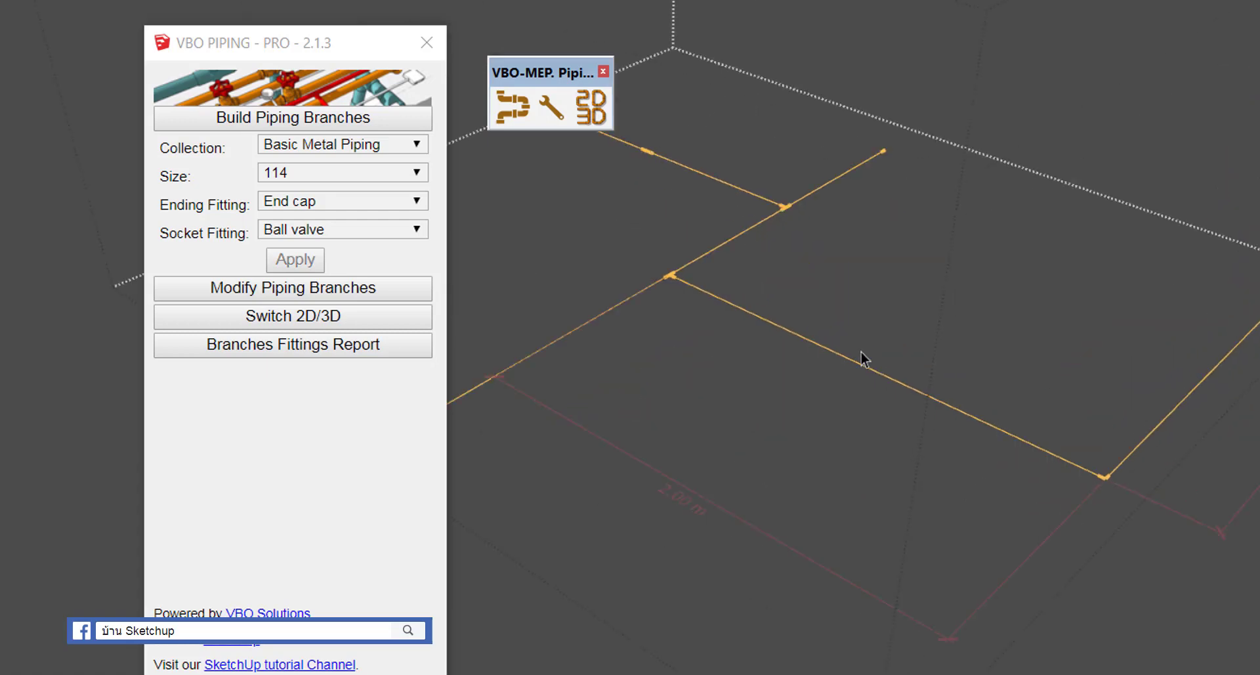
scroll(864, 359, "up", 3)
left_click(630, 257)
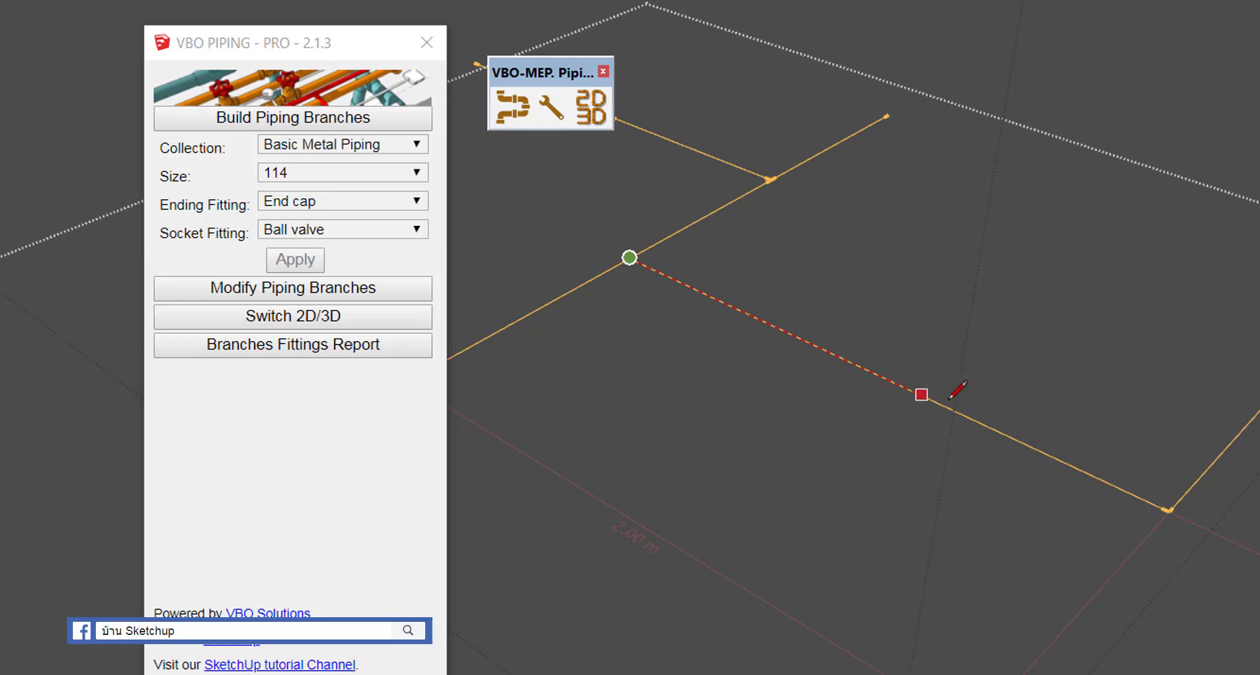
left_click(974, 418)
middle_click_drag(915, 340, 1125, 589)
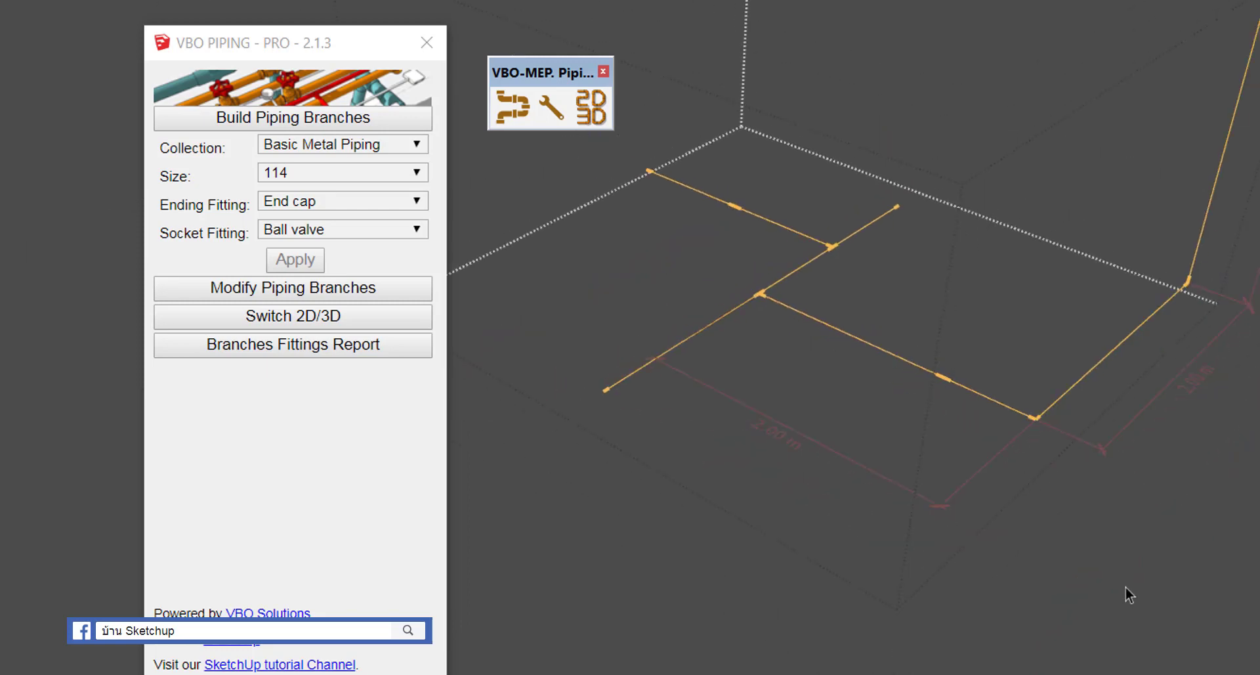
key("Return")
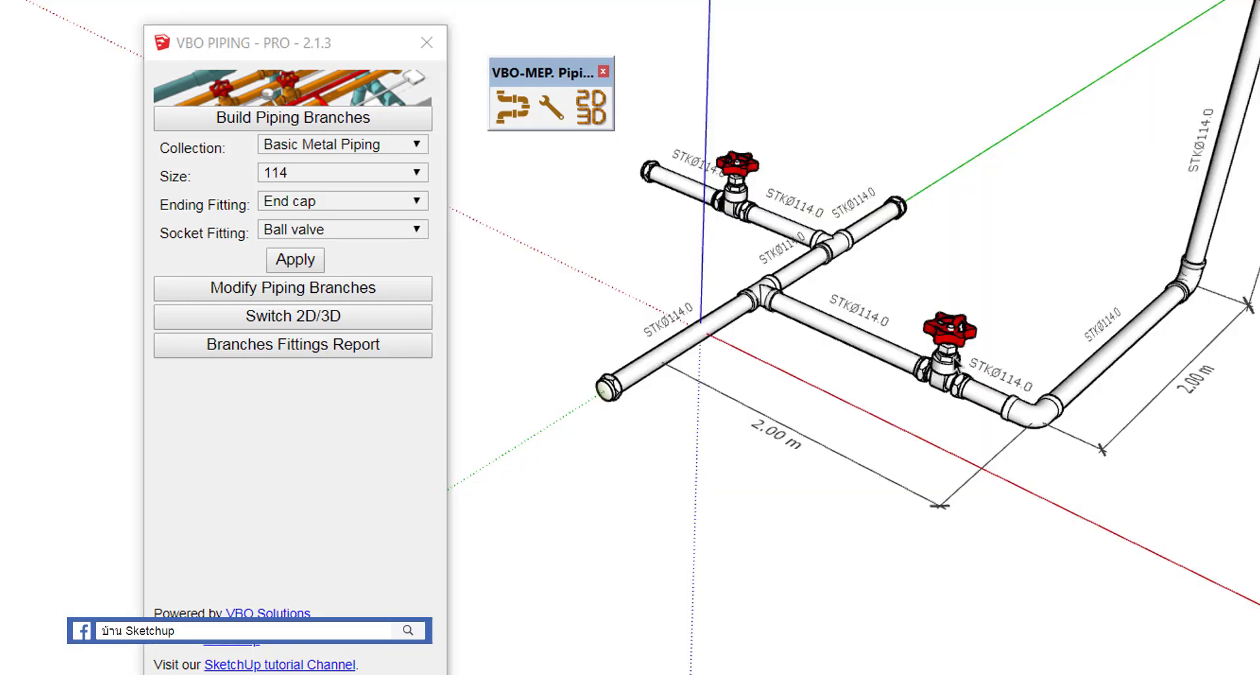
left_click(948, 384)
scroll(945, 384, "up", 2)
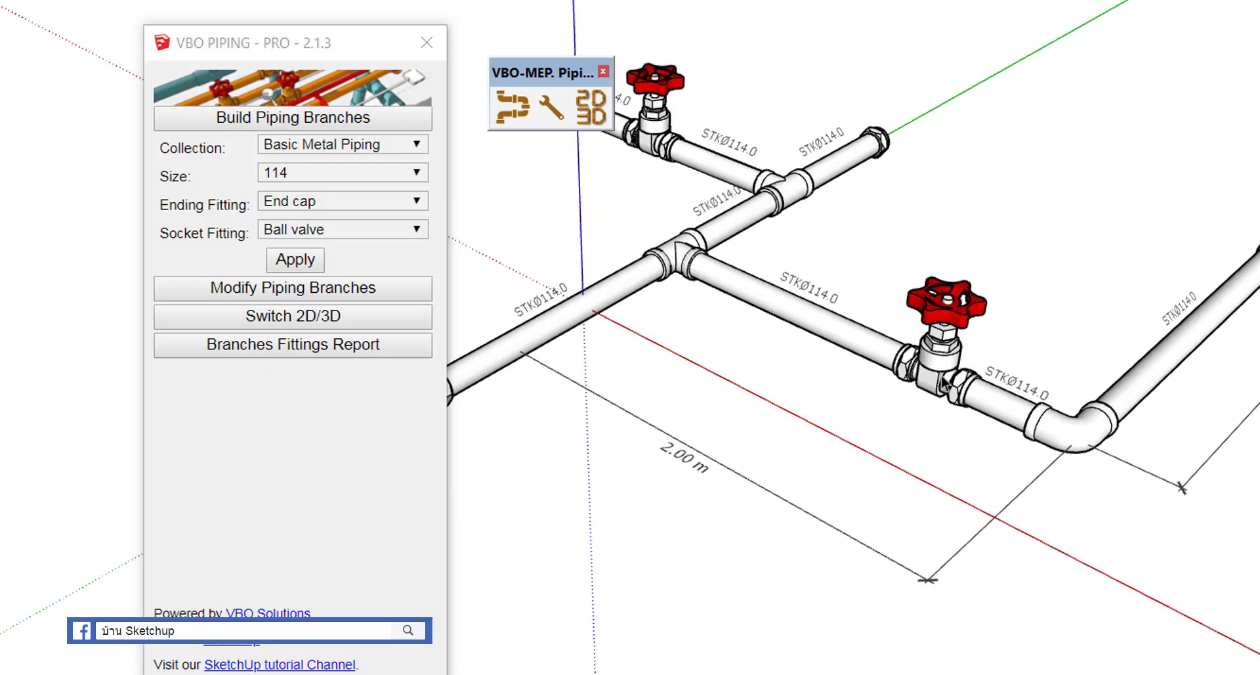
scroll(944, 384, "up", 2)
scroll(945, 375, "up", 2)
scroll(961, 357, "up", 2)
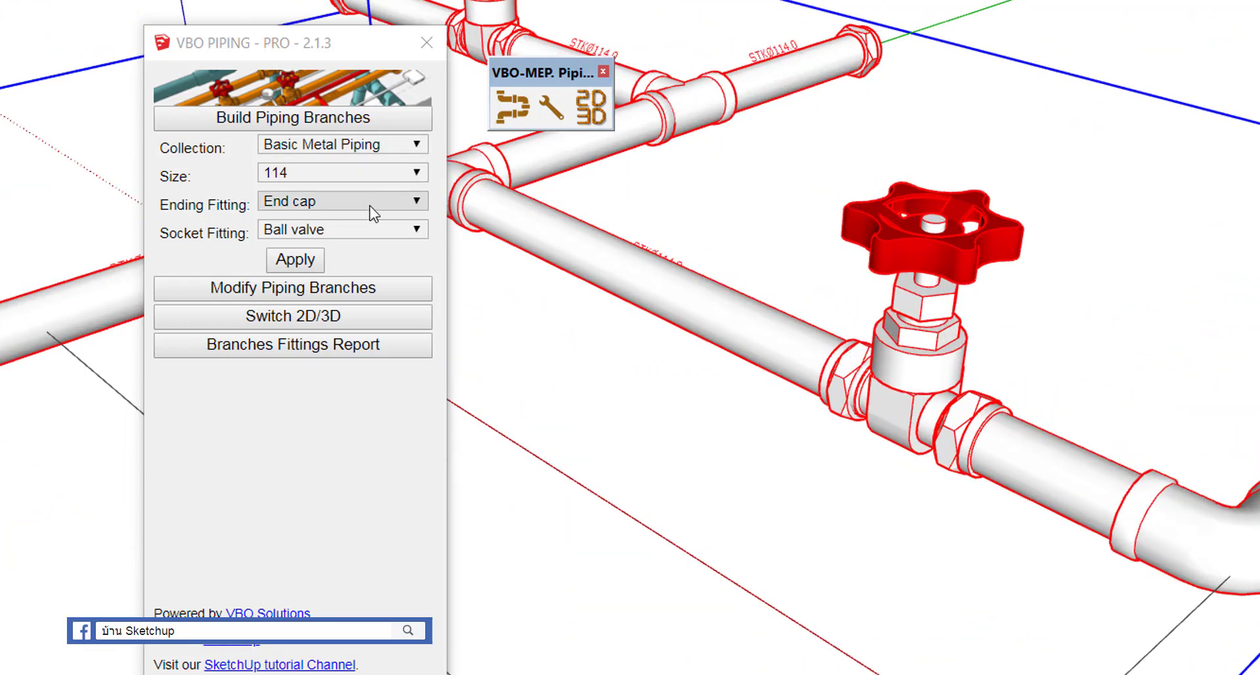
left_click(420, 229)
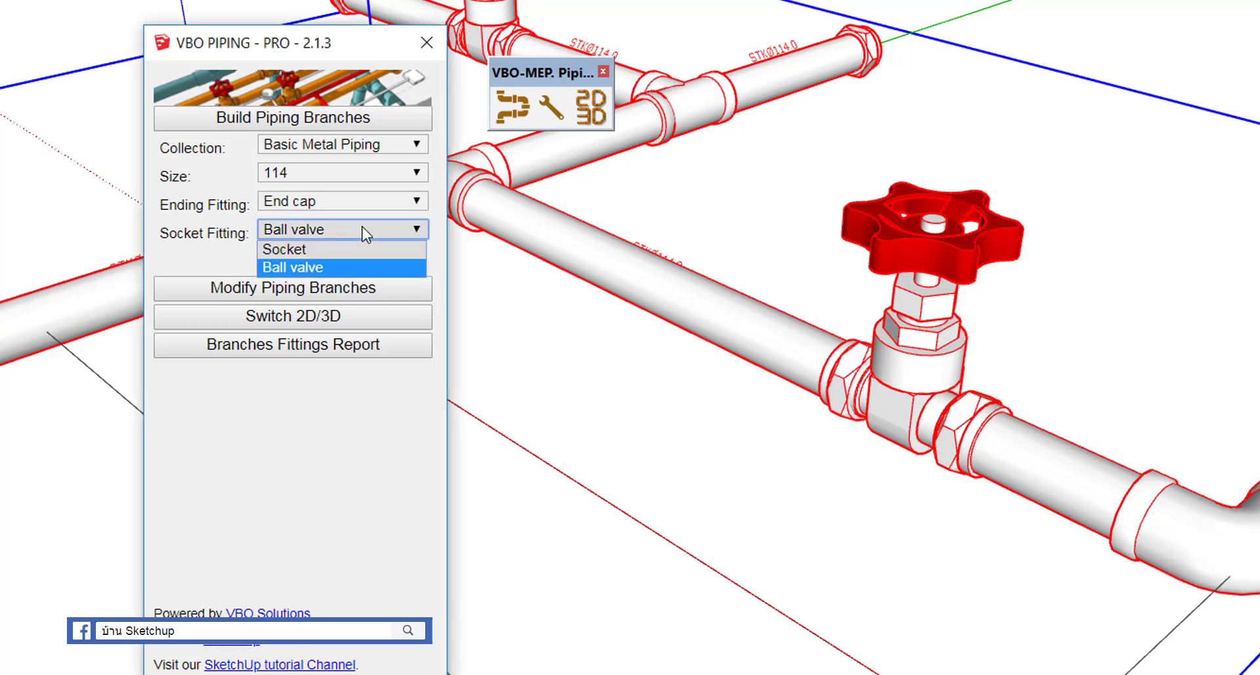
left_click(323, 250)
left_click(296, 260)
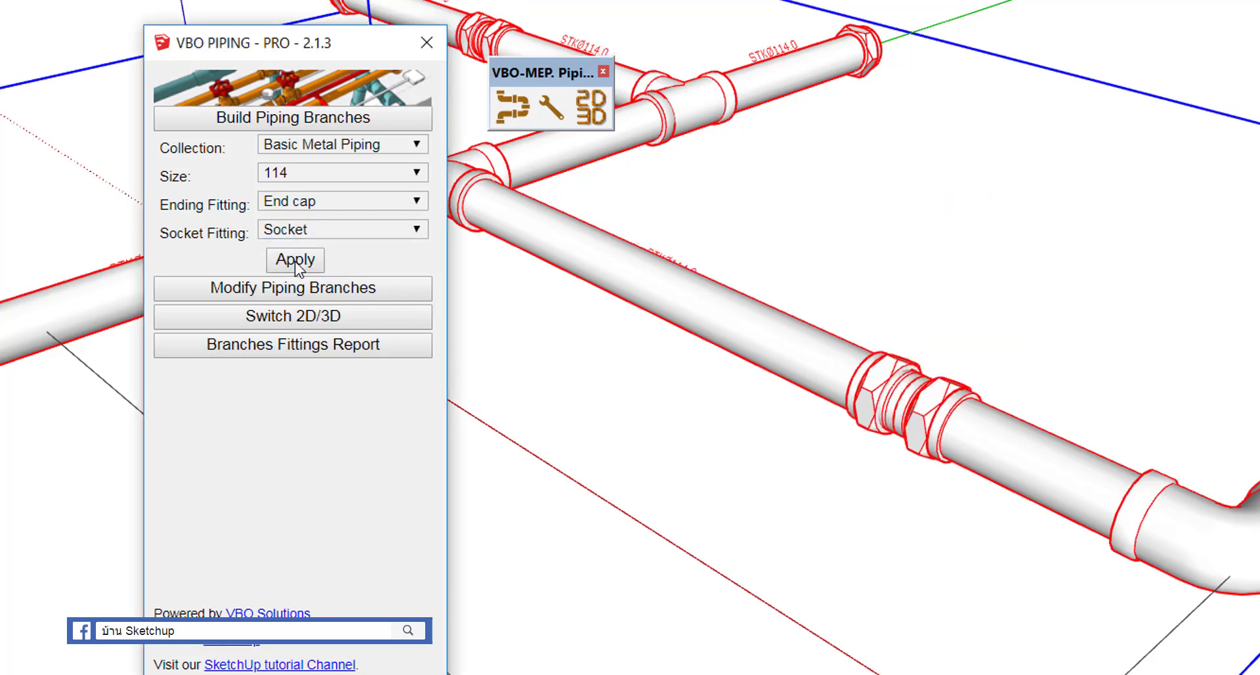
left_click(313, 229)
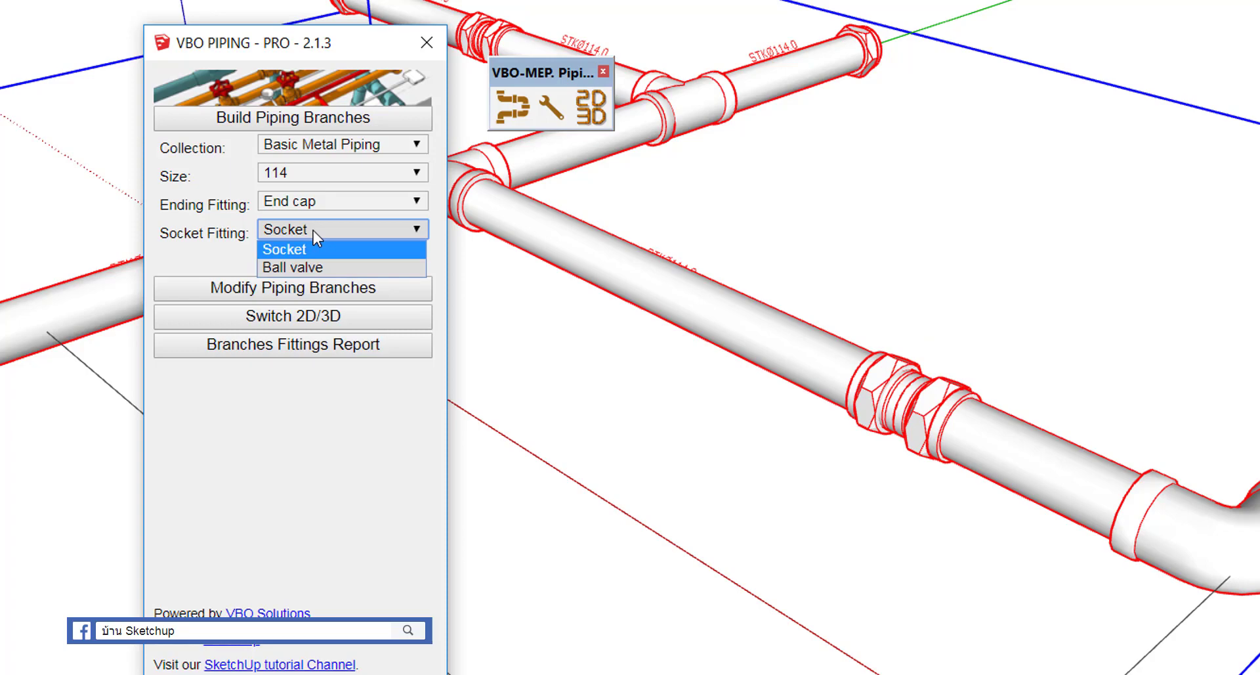
left_click(308, 268)
left_click(295, 260)
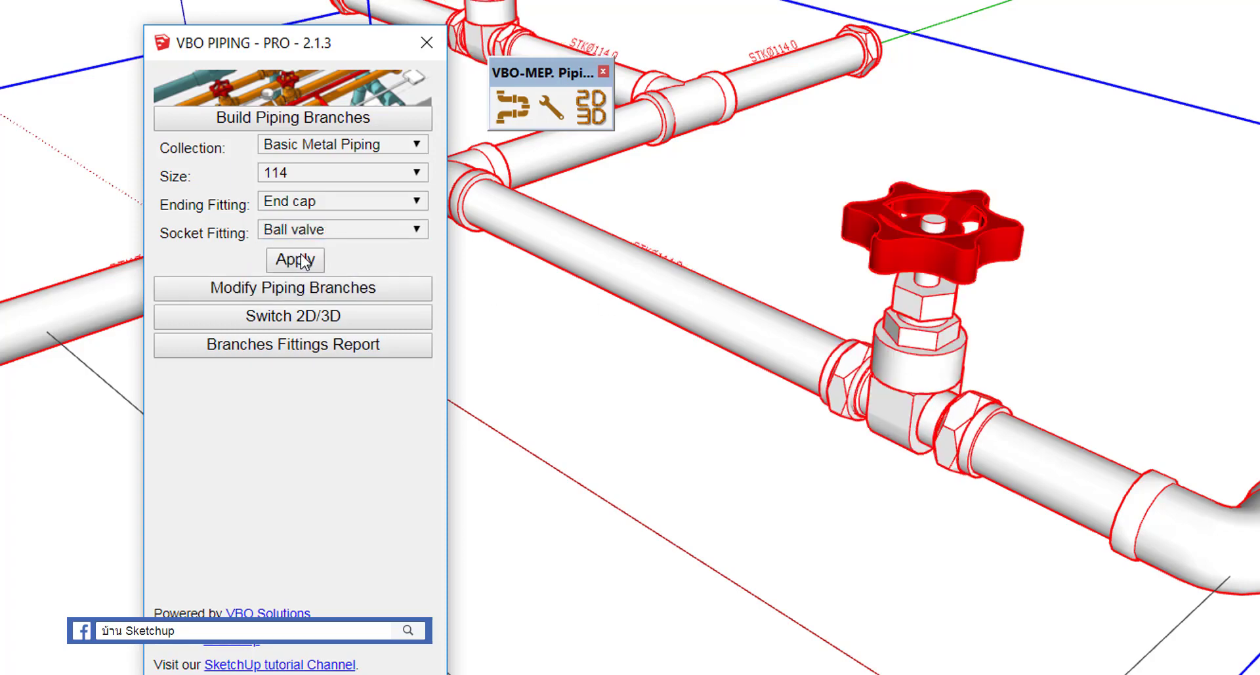
scroll(927, 366, "down", 3)
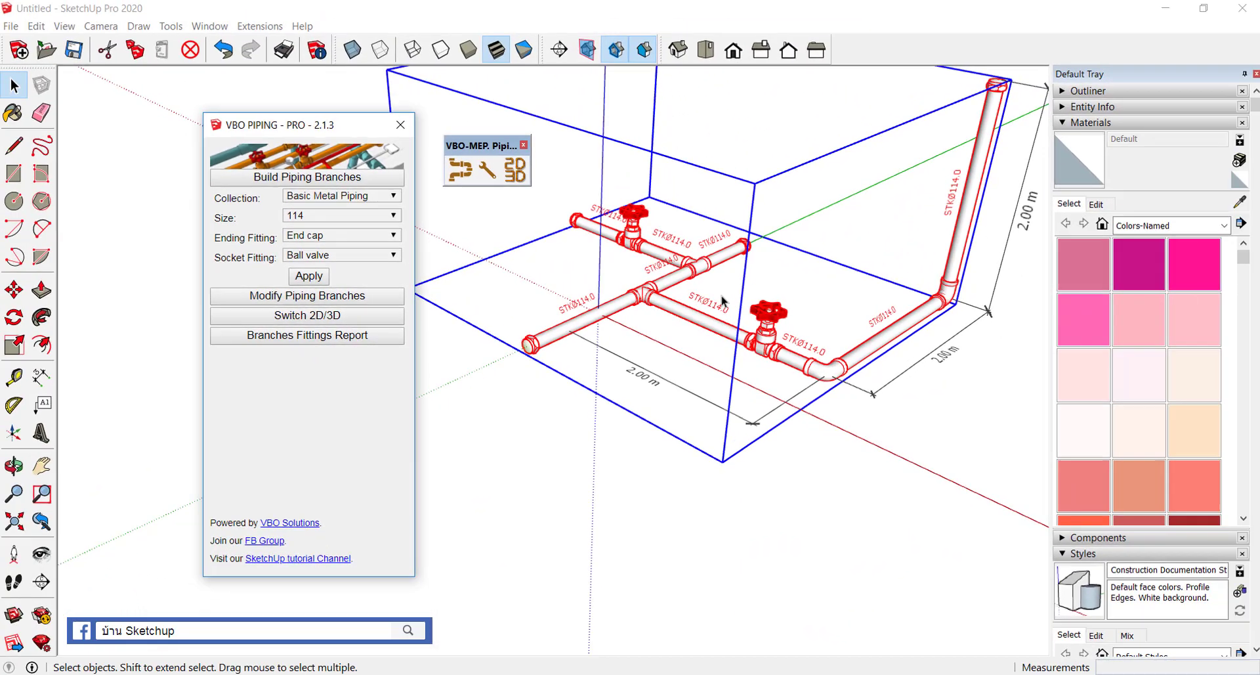
scroll(624, 278, "up", 1)
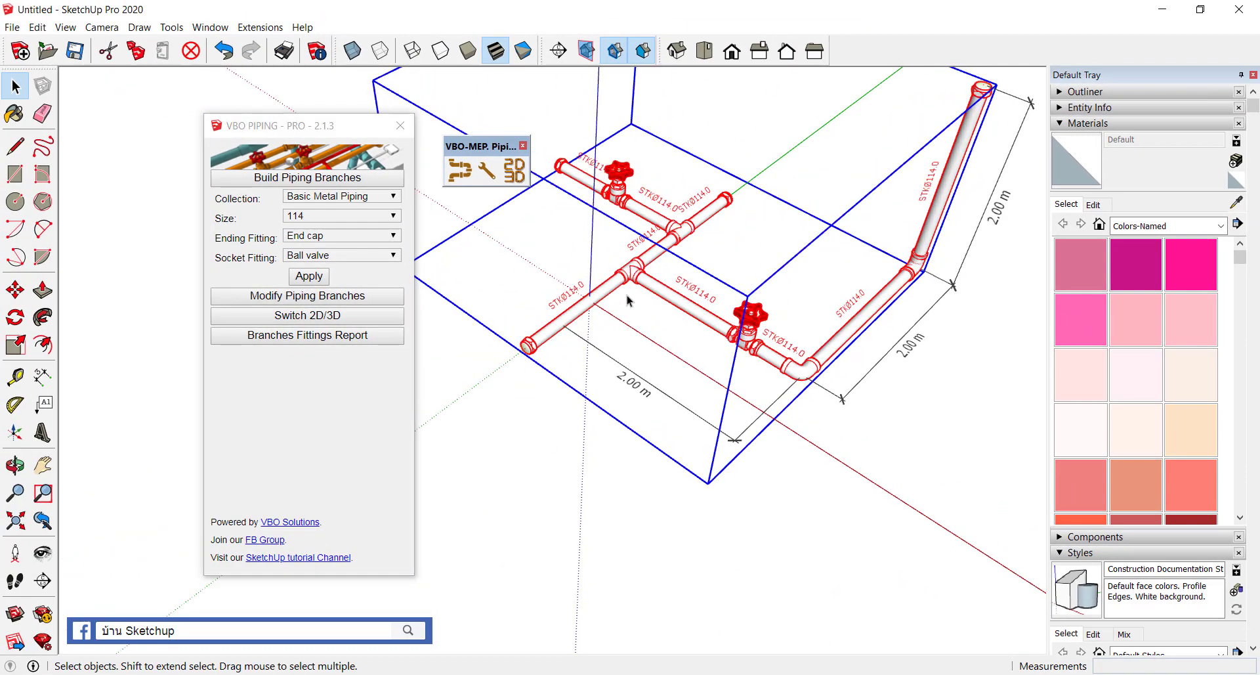
scroll(649, 252, "up", 2)
scroll(647, 262, "up", 2)
scroll(683, 237, "up", 1)
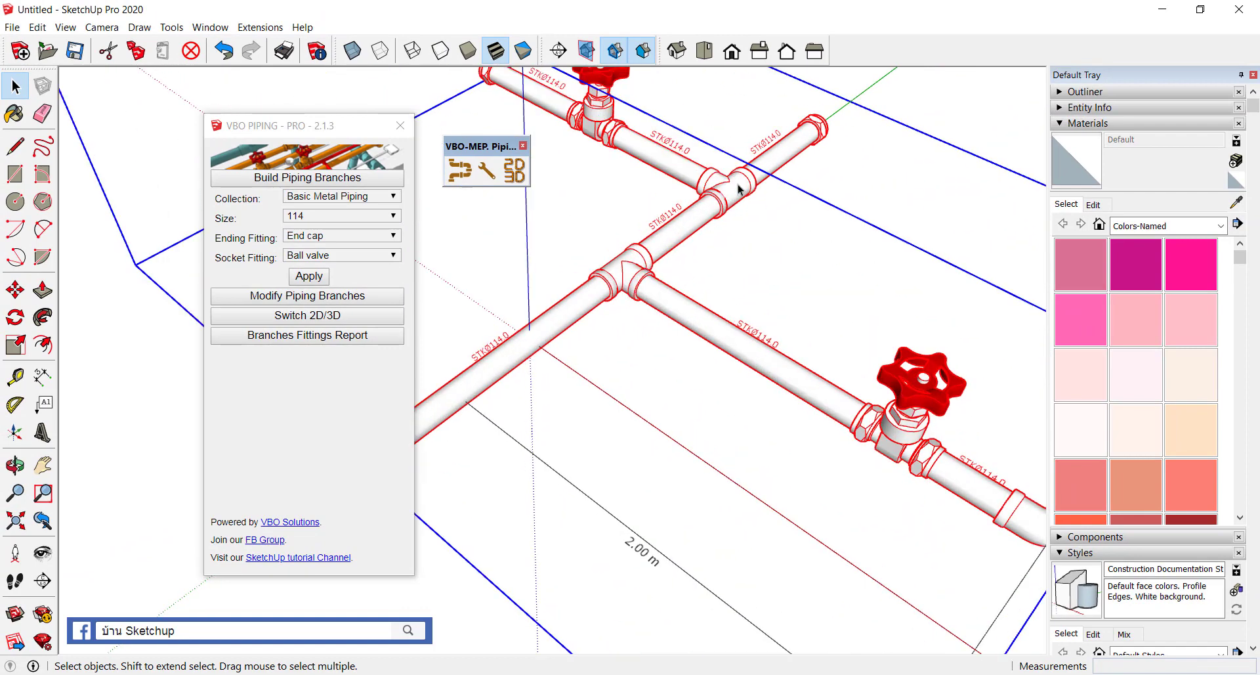
scroll(767, 206, "down", 3)
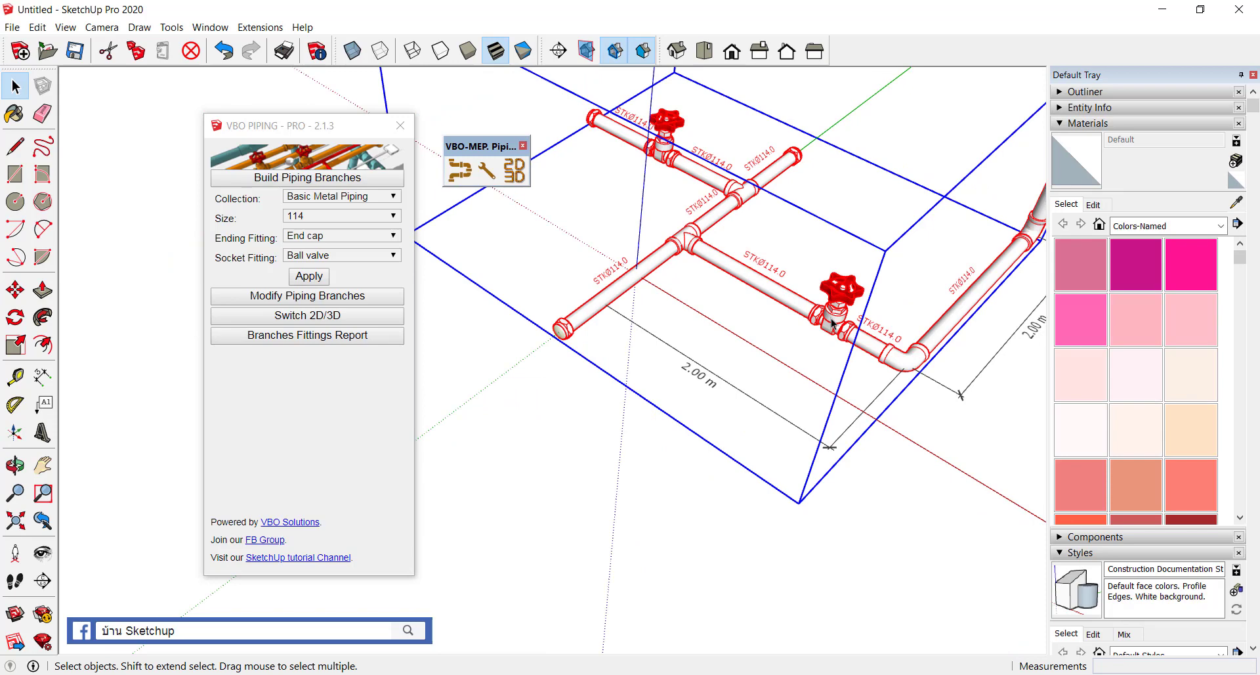
scroll(831, 323, "up", 1)
scroll(655, 328, "up", 2)
scroll(631, 336, "up", 1)
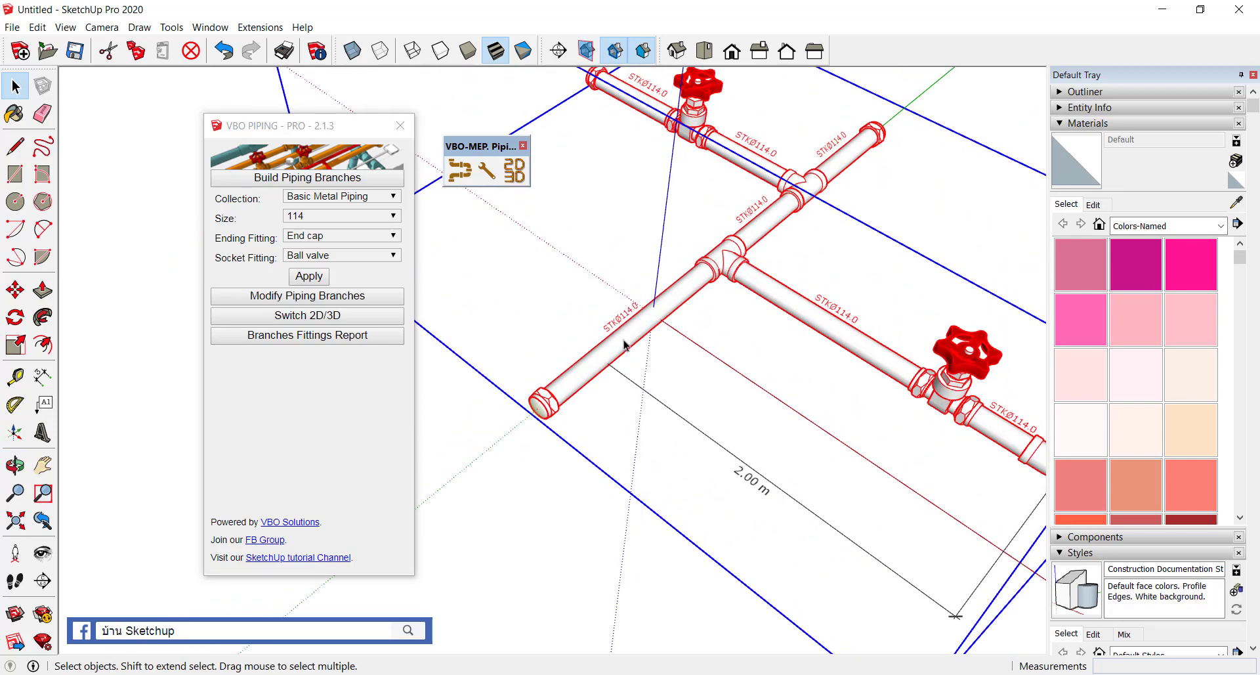
scroll(620, 338, "up", 1)
scroll(617, 333, "down", 1)
- Reopen the paths, draw a short branch line off the main diagonal pipe, and select it
scroll(664, 318, "up", 1)
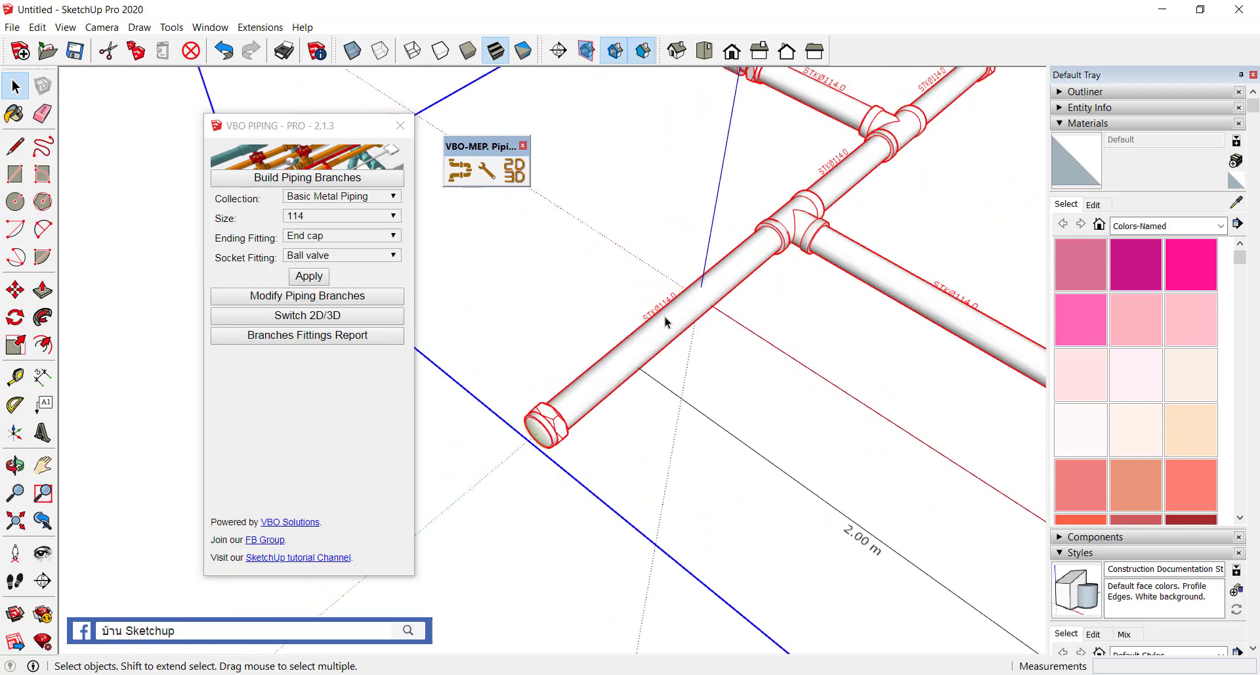
double_click(664, 317)
key("l")
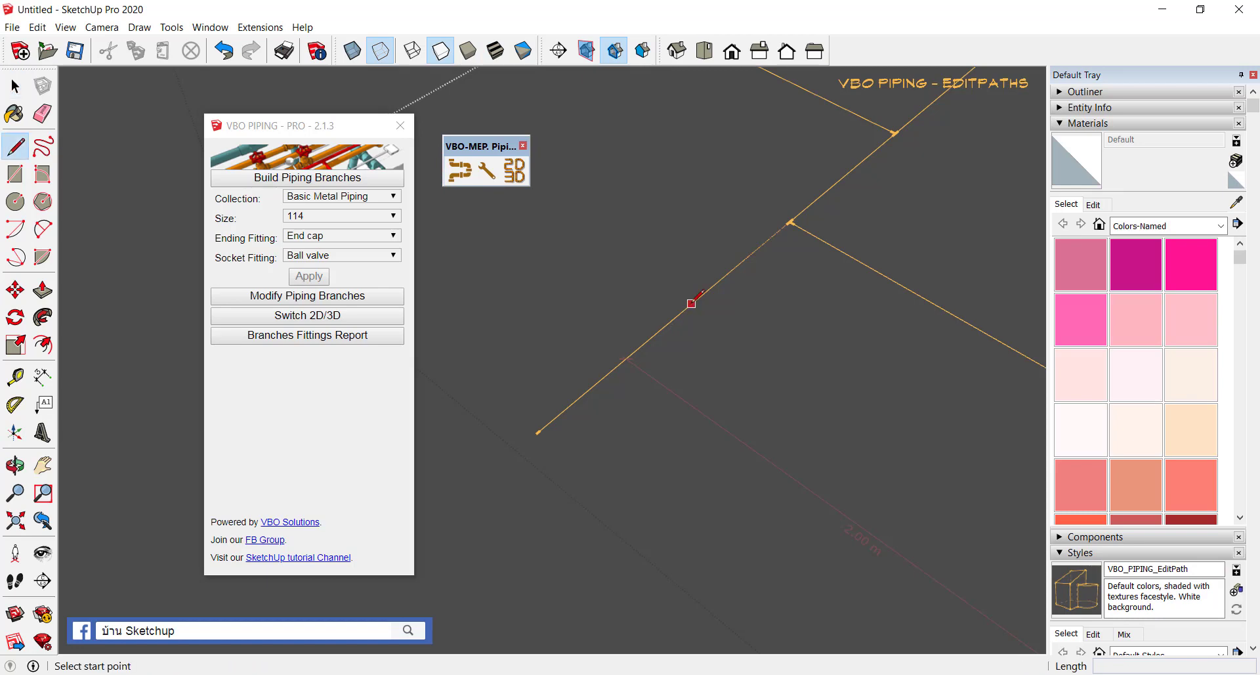
left_click(687, 300)
scroll(688, 299, "down", 1)
left_click(590, 239)
key("space")
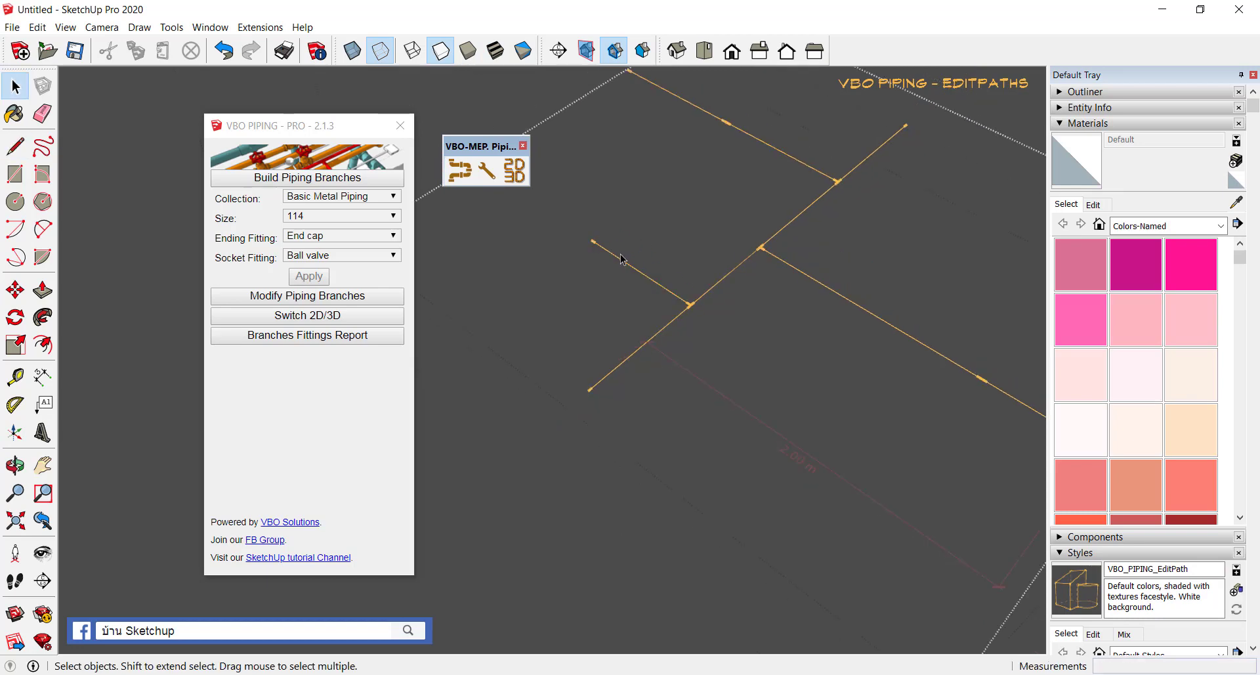
left_click(621, 264)
scroll(621, 264, "up", 1)
- Rotate the branch line 45° about its junction with the main line
key("q")
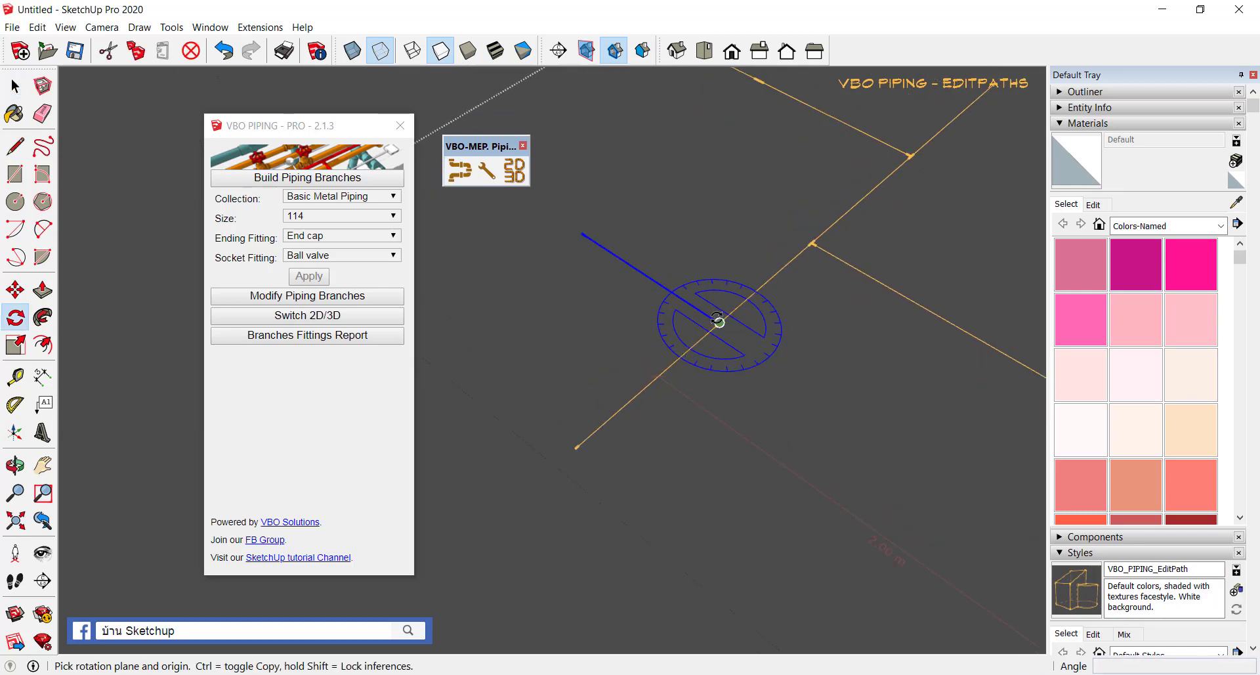
left_click_drag(720, 323, 630, 272)
left_click(627, 263)
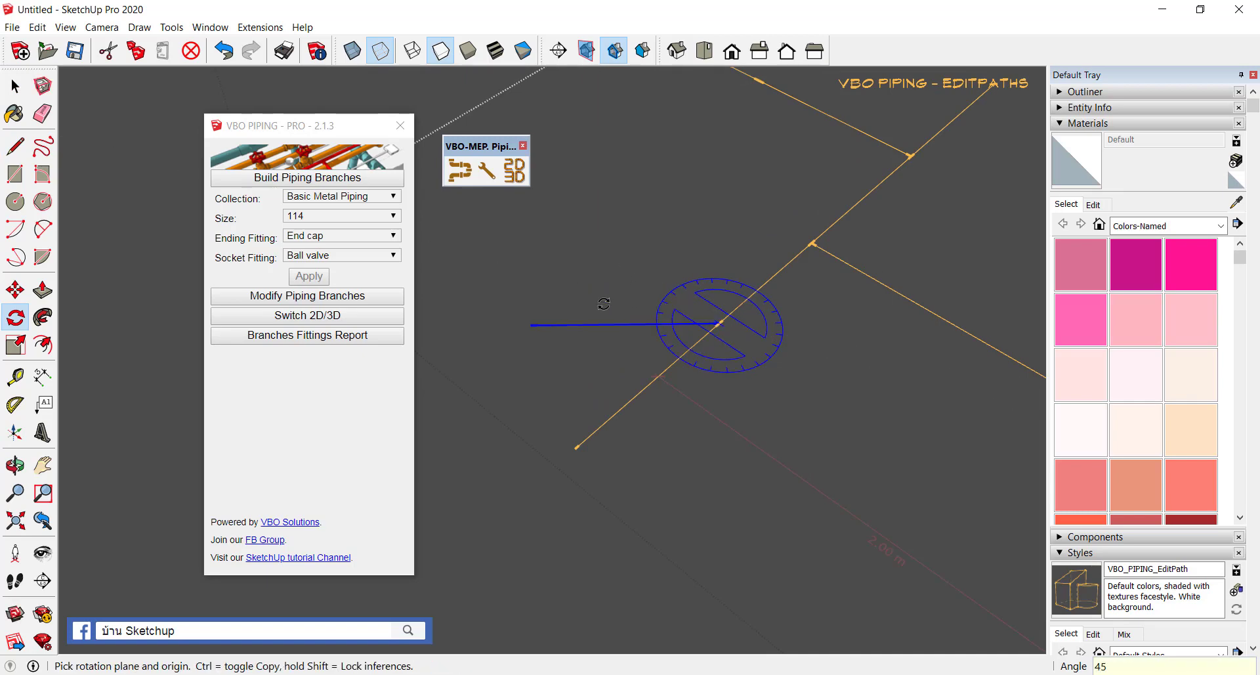
left_click(602, 310)
key("space")
scroll(594, 358, "down", 1)
scroll(581, 388, "down", 1)
- Begin a path line at the branch's left end, then cancel it
key("l")
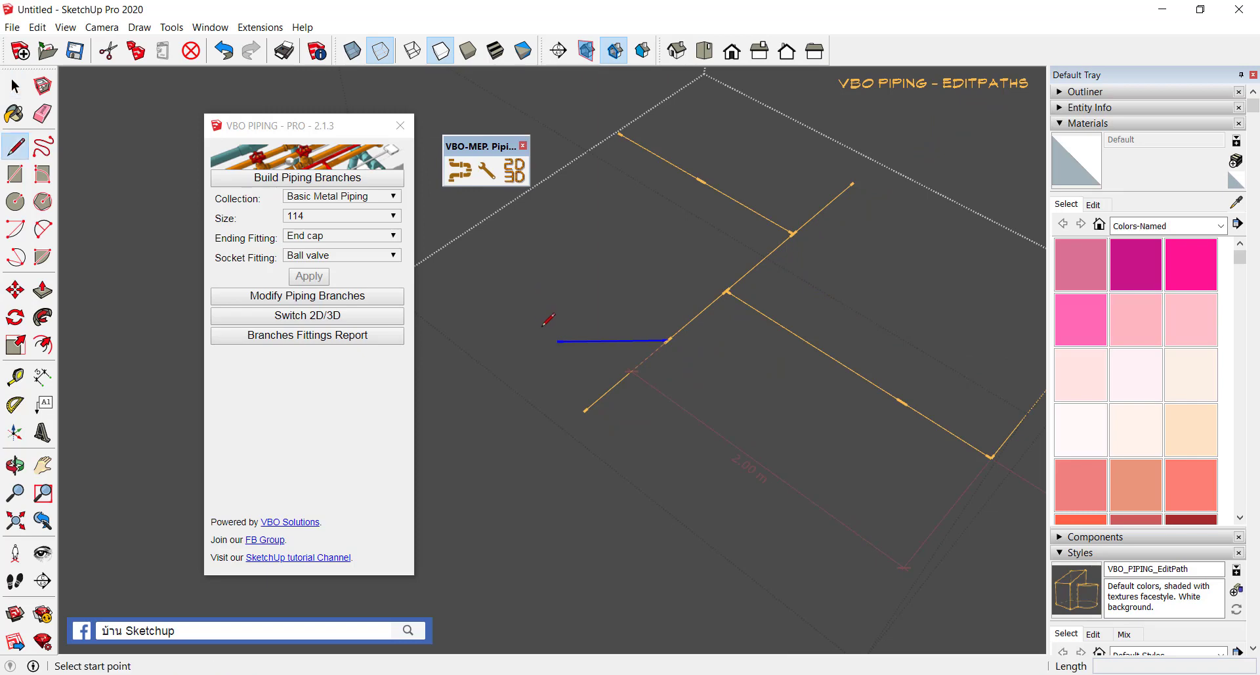
left_click(556, 341)
key("space")
scroll(555, 402, "down", 2)
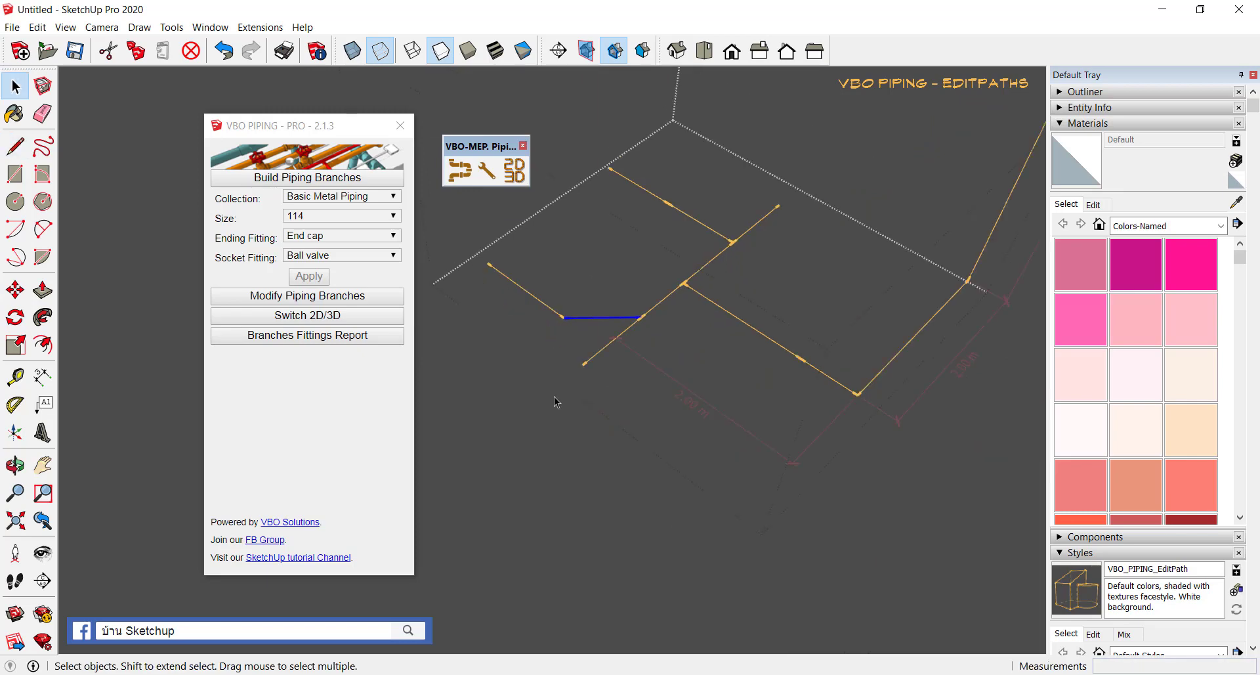
scroll(510, 484, "up", 3)
- Orbit and zoom around the new 45° wye fitting, then return to the orange path centrelines
scroll(652, 334, "up", 3)
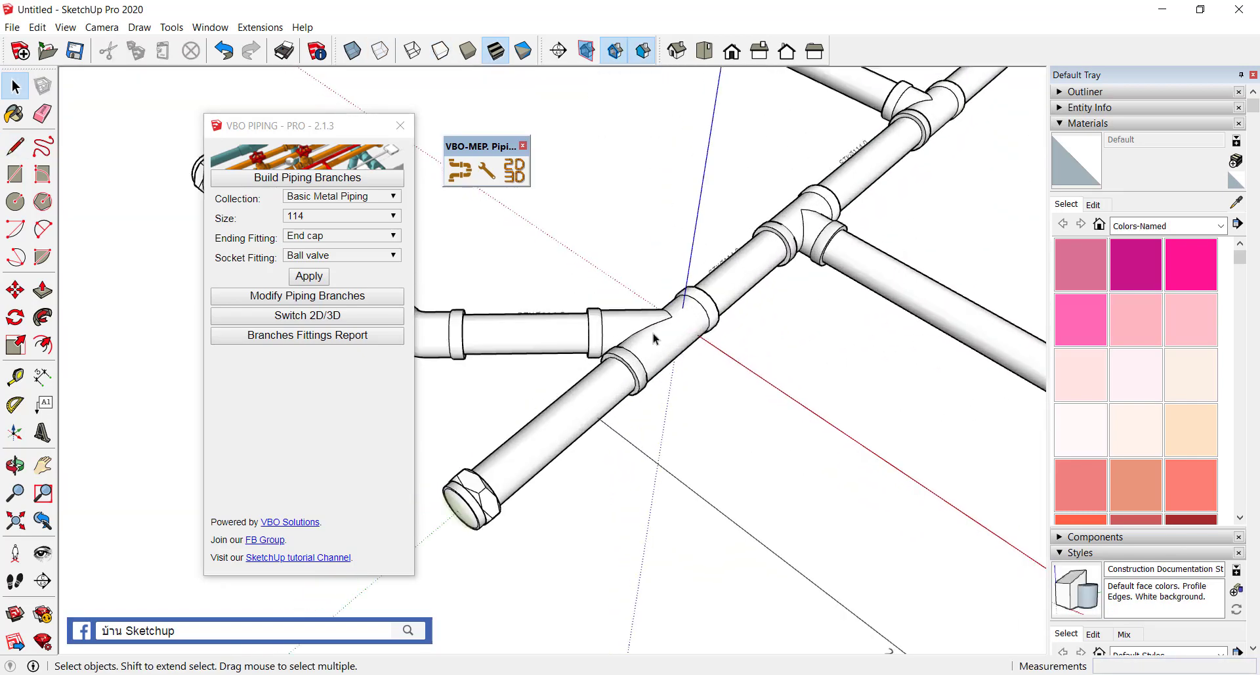
mouse_move(653, 334)
middle_mouse_down()
mouse_move(516, 384)
mouse_move(731, 264)
mouse_move(473, 416)
mouse_move(604, 363)
mouse_move(660, 279)
mouse_move(680, 401)
mouse_move(605, 302)
mouse_move(740, 281)
mouse_move(567, 394)
mouse_move(582, 397)
mouse_move(509, 392)
middle_mouse_up()
scroll(640, 392, "up", 3)
scroll(641, 392, "down", 3)
scroll(583, 397, "up", 3)
scroll(588, 393, "up", 3)
double_click(604, 411)
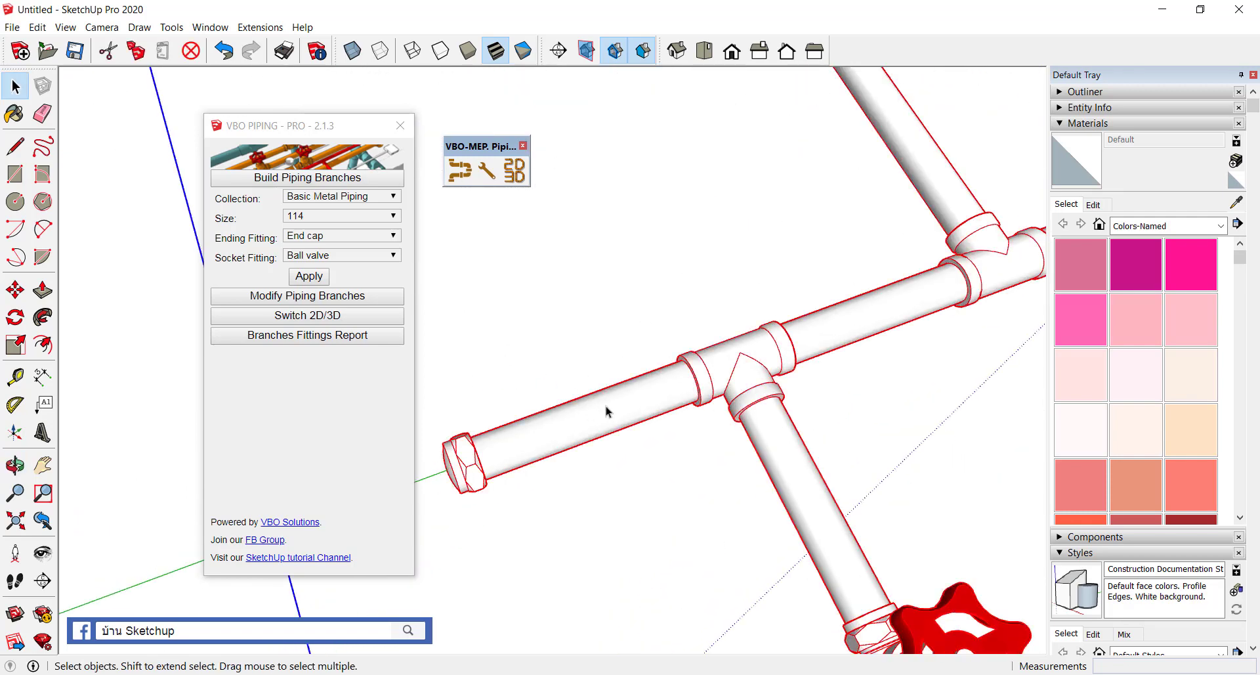
scroll(692, 384, "up", 3)
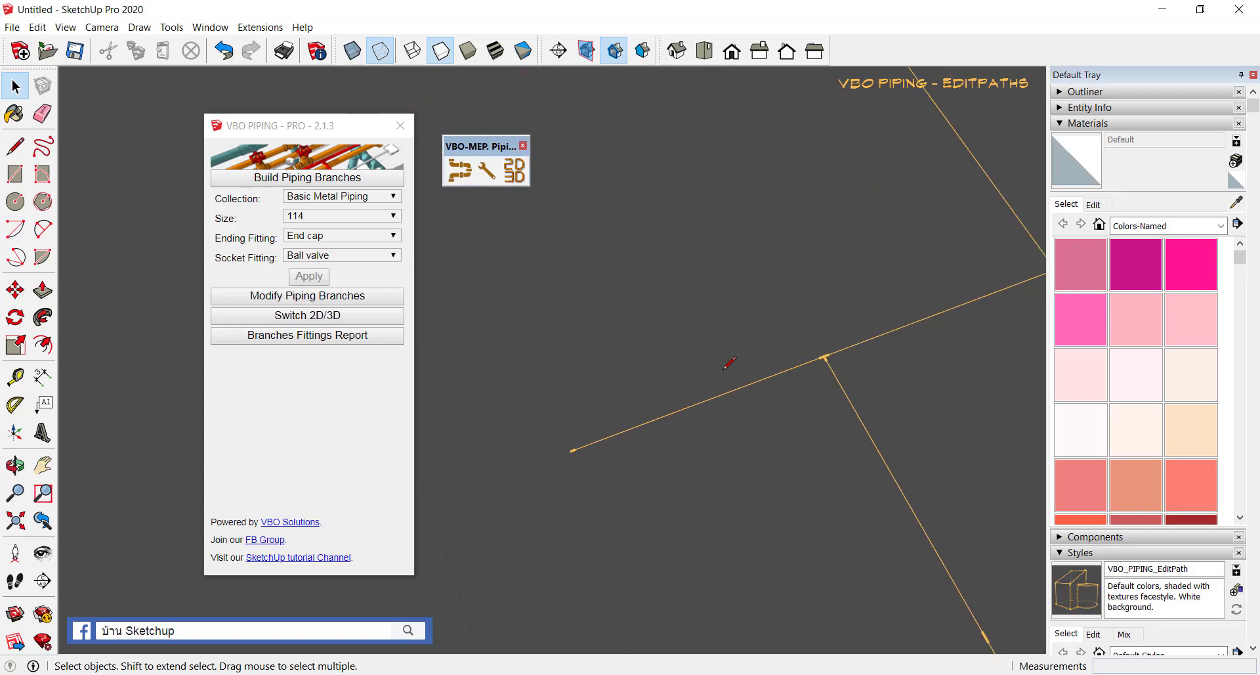
- Draw a short branch line off the main path and rotate it 45° about its base
key("l")
left_click(700, 402)
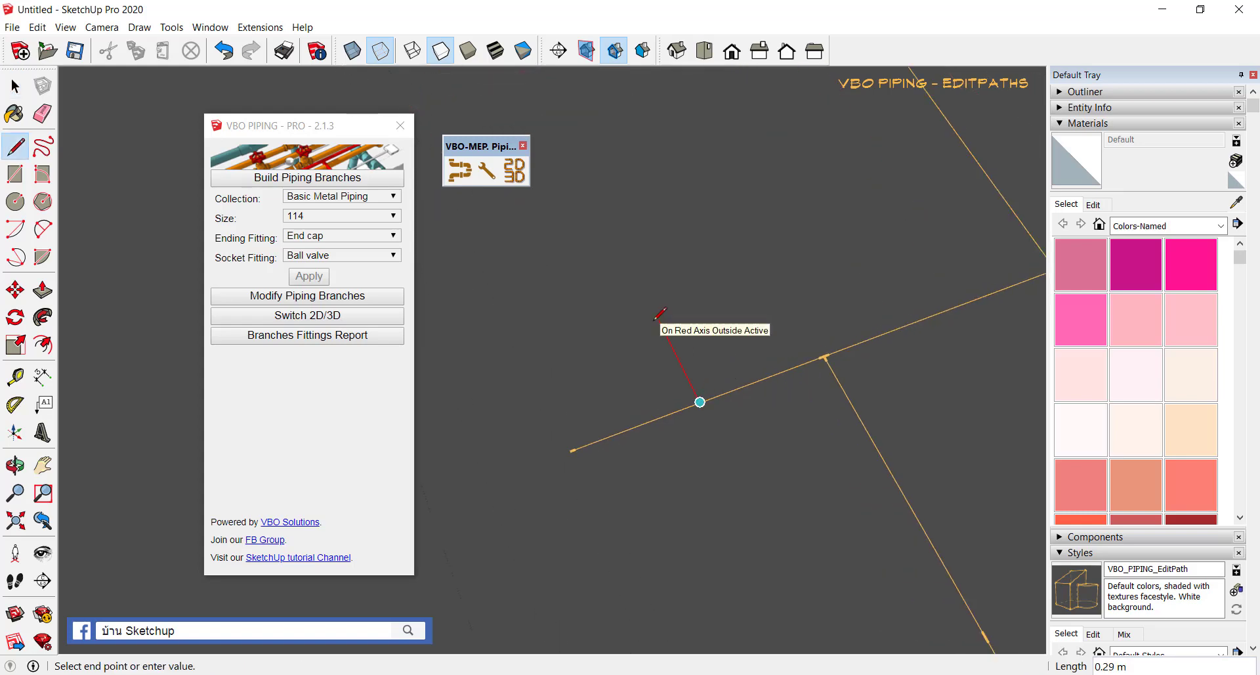
left_click(658, 317)
key("space")
left_click(671, 346)
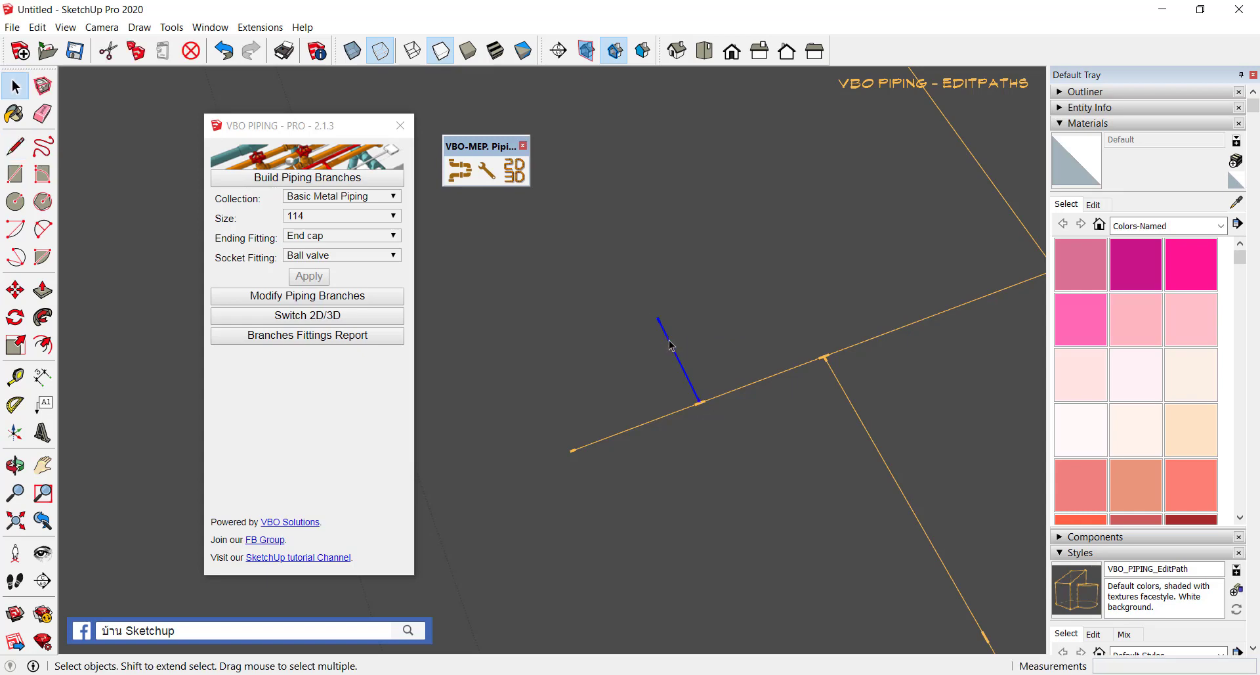
key("q")
left_click(700, 402)
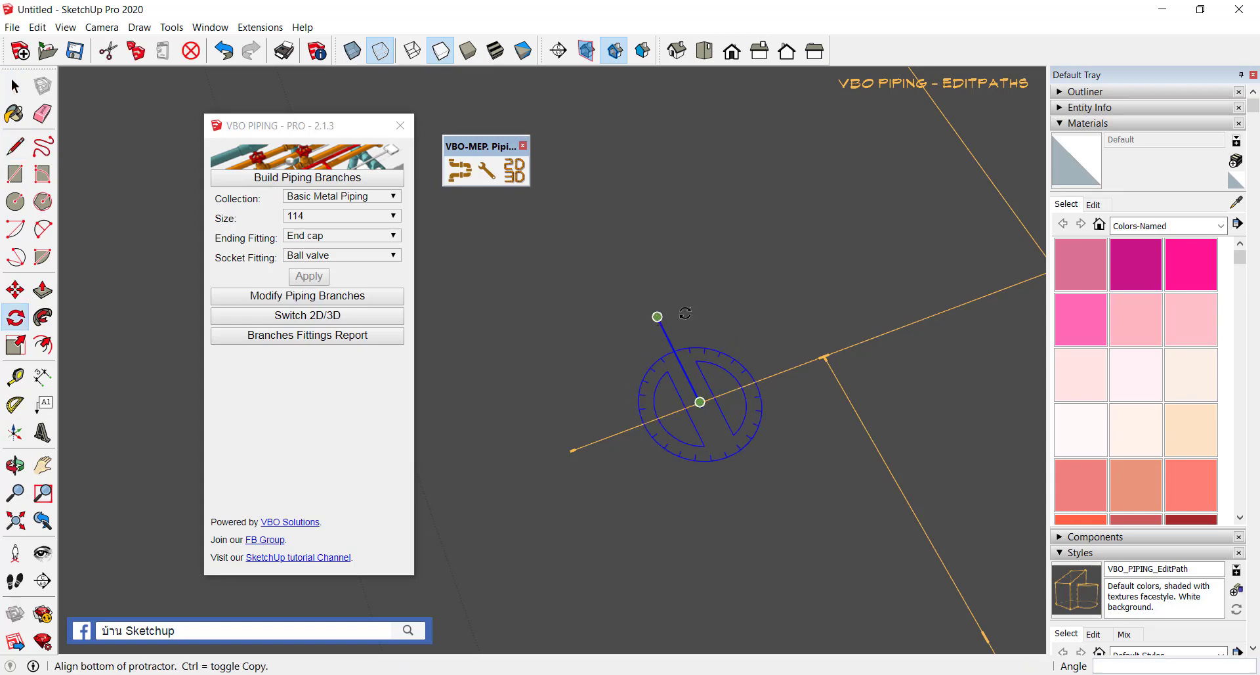
left_click(658, 318)
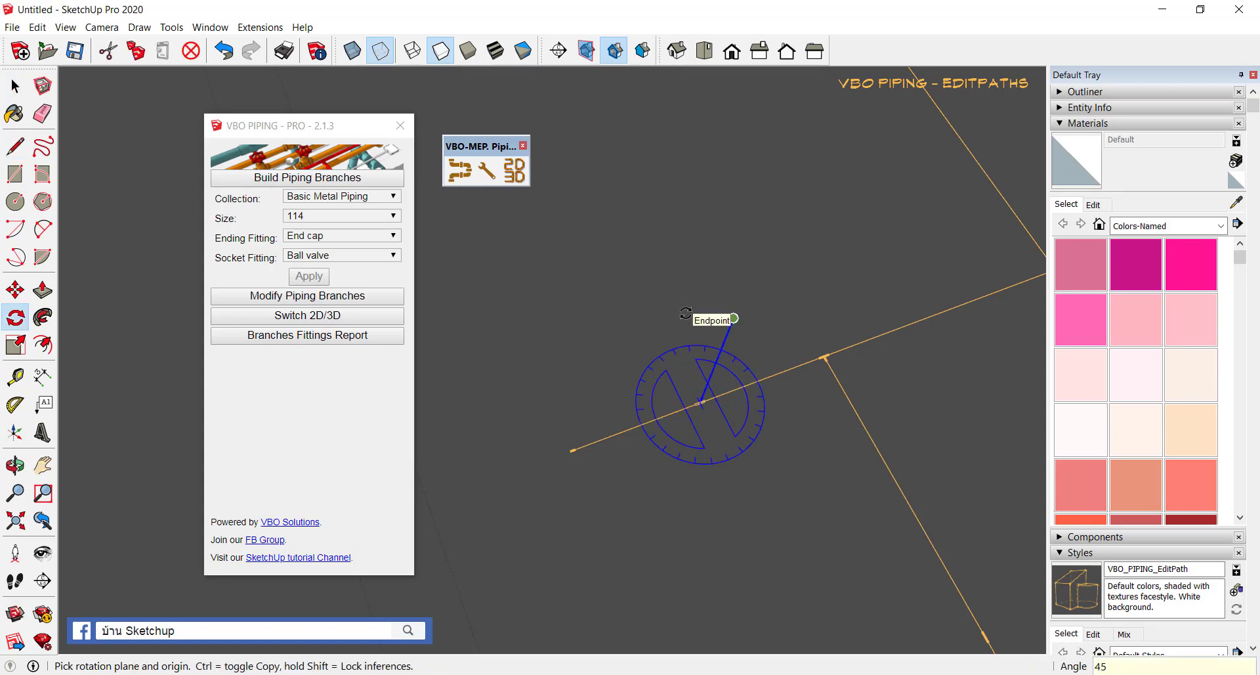
left_click(733, 319)
- Extend the angled branch with a new line, erase the leftover stub, and view the rebuilt pipes
key("l")
left_click(722, 345)
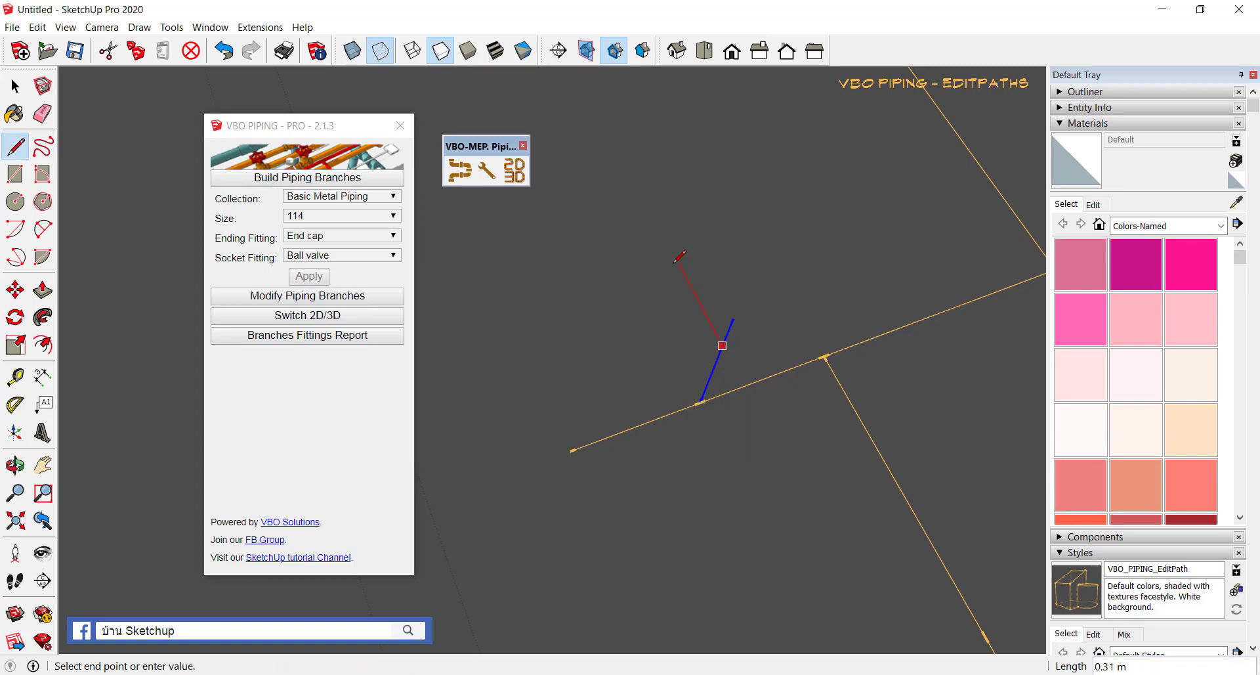
left_click(680, 265)
key("e")
left_click(732, 322)
middle_click_drag(729, 332, 743, 347)
key("space")
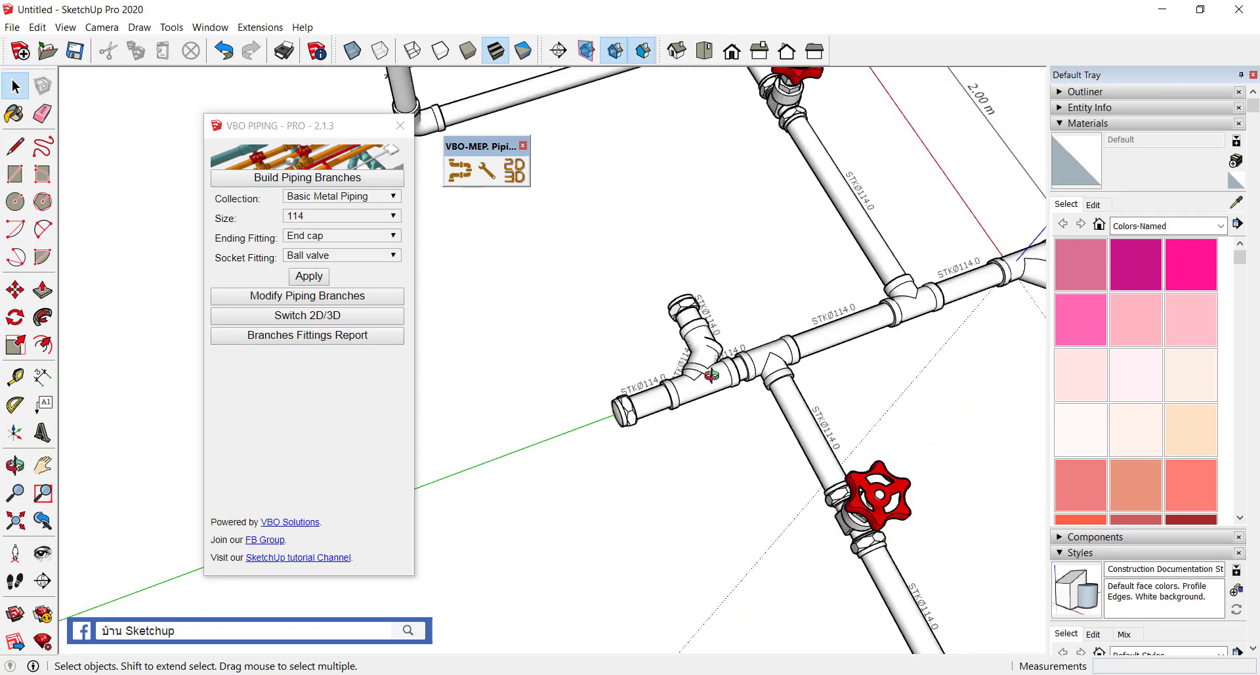
middle_click_drag(517, 485, 688, 261)
scroll(688, 261, "up", 2)
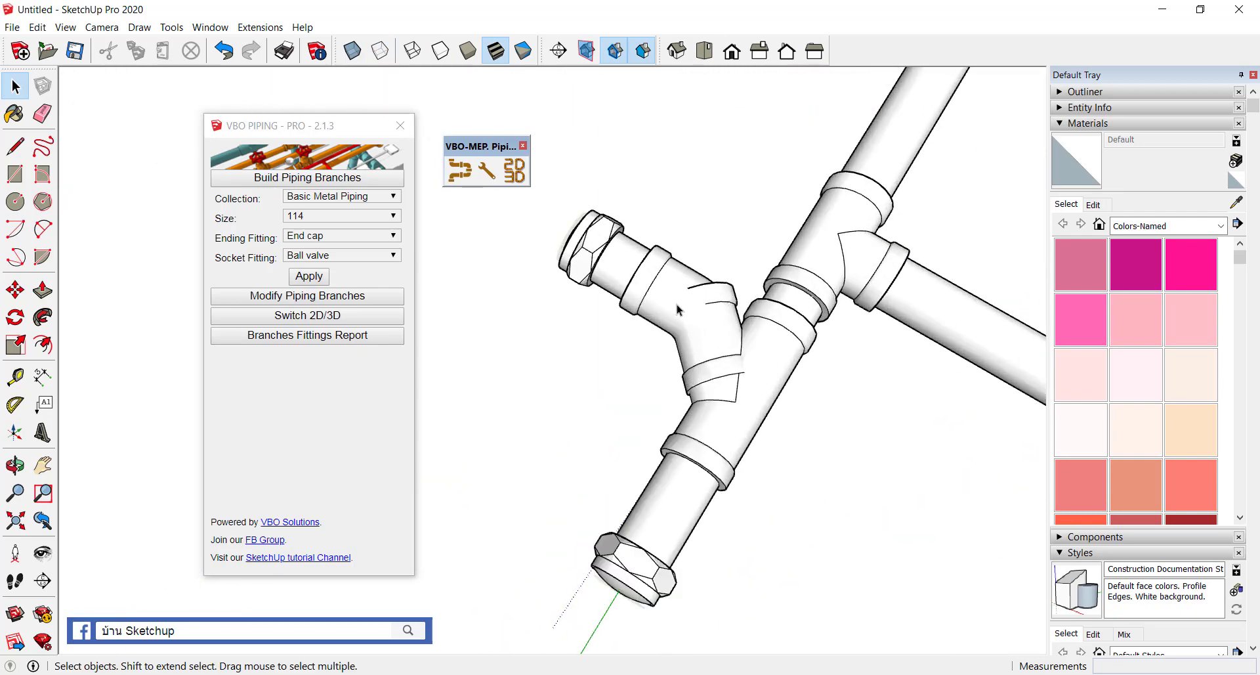
- Draw a new segment from the branch's vertex, erase the unwanted branch edge, and orbit the rebuilt pipes
scroll(686, 307, "up", 2)
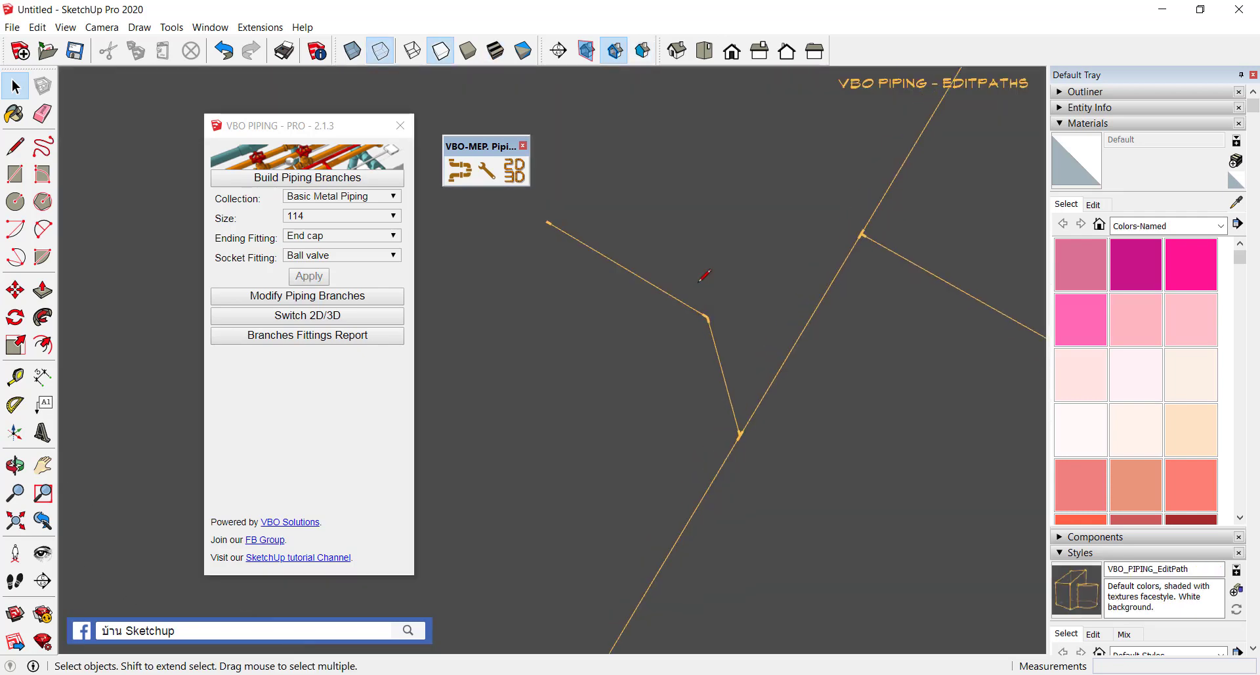
key("l")
left_click(707, 316)
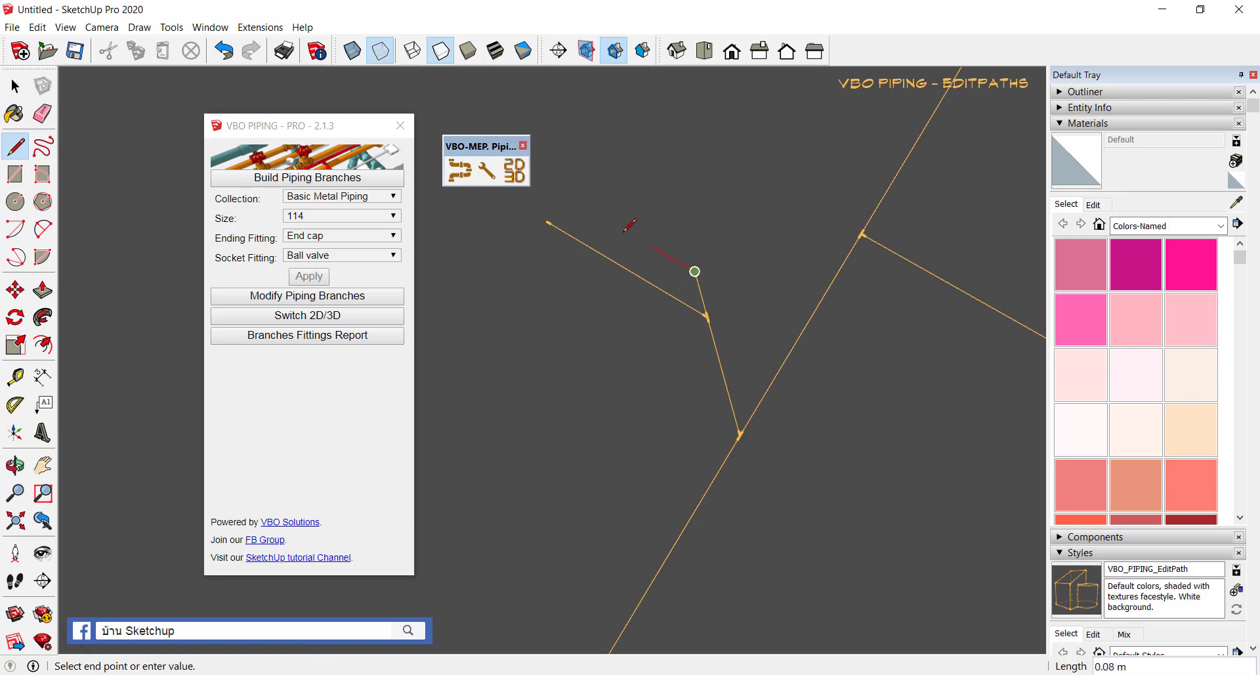
left_click(589, 209)
key("e")
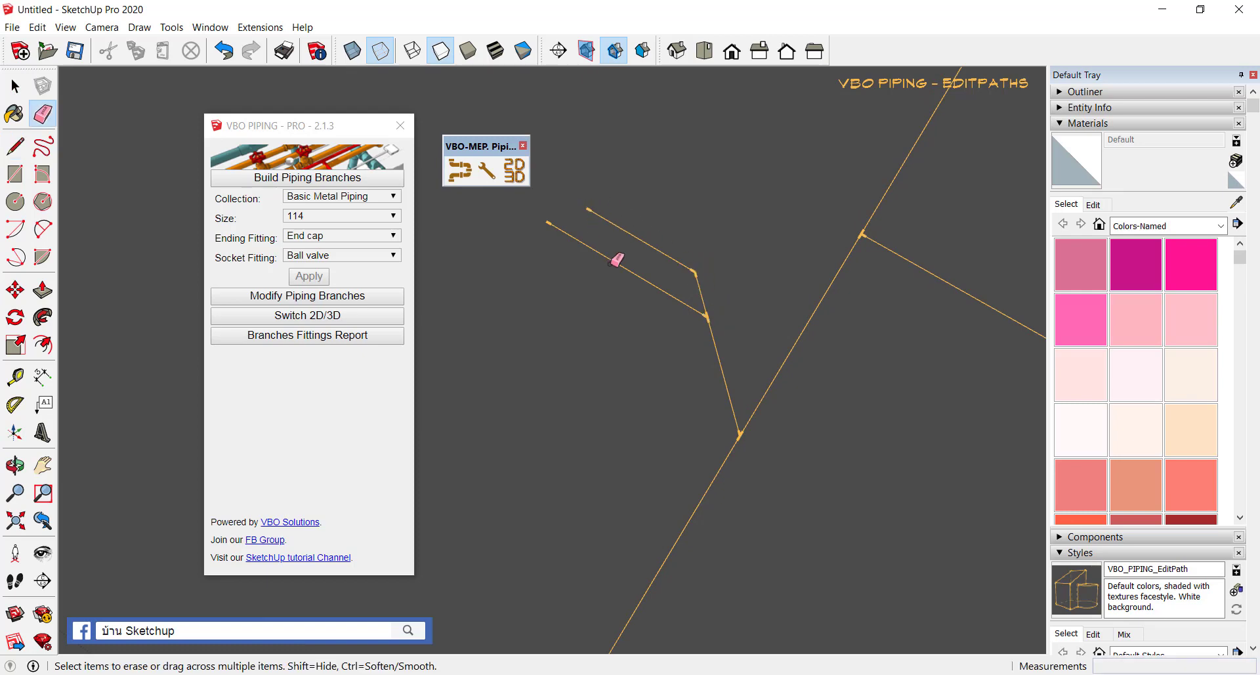
left_click(620, 258)
key("space")
scroll(765, 318, "down", 2)
scroll(703, 441, "down", 2)
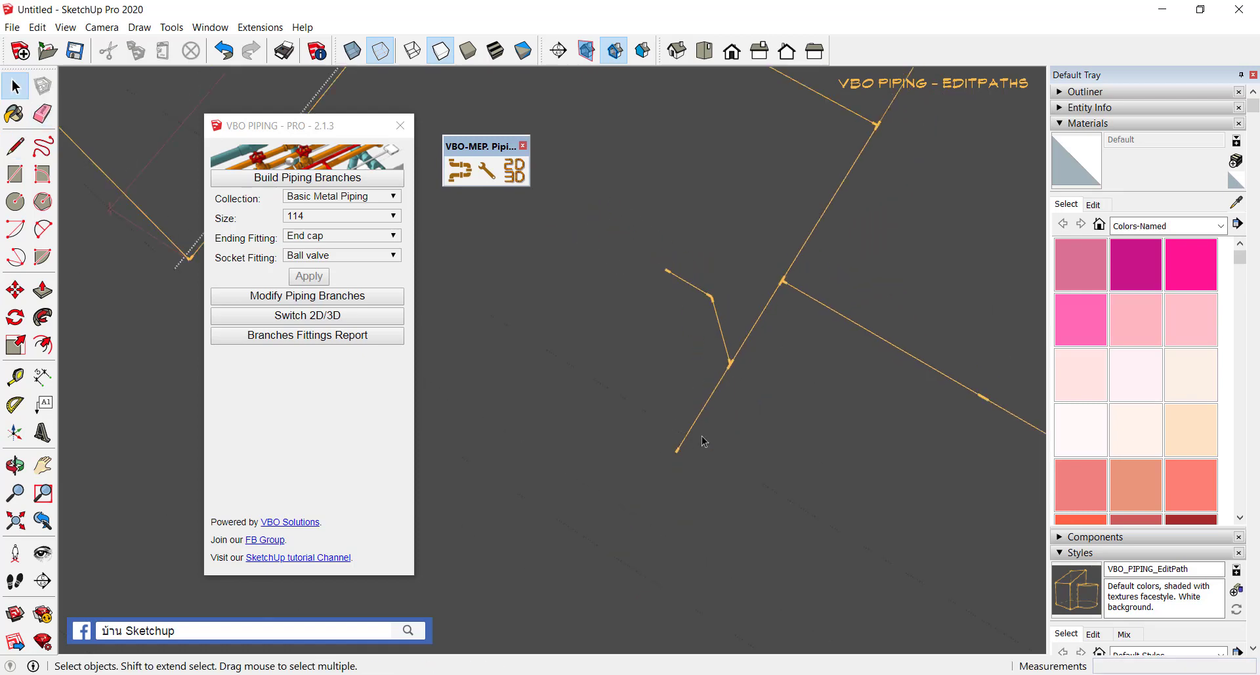
scroll(557, 508, "down", 2)
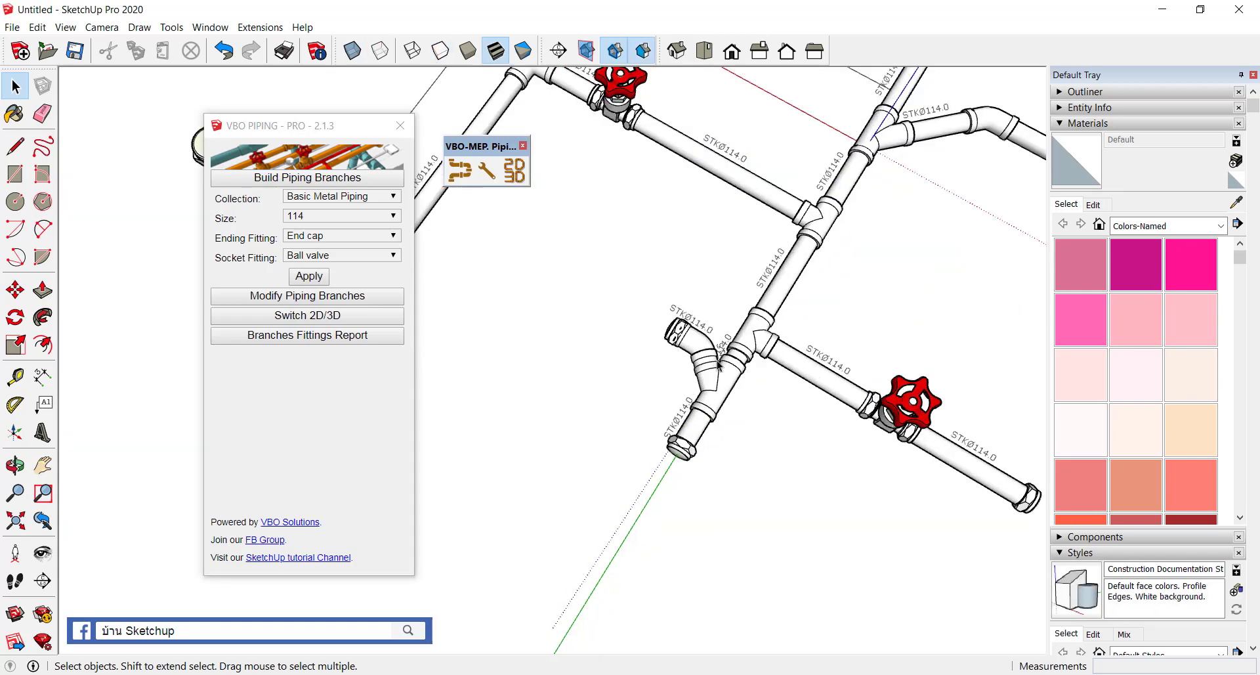
mouse_move(557, 508)
middle_mouse_down()
mouse_move(819, 214)
mouse_move(797, 272)
middle_mouse_up()
- Replace the branch's short horizontal end with a longer straight line to the left and rebuild
double_click(637, 254)
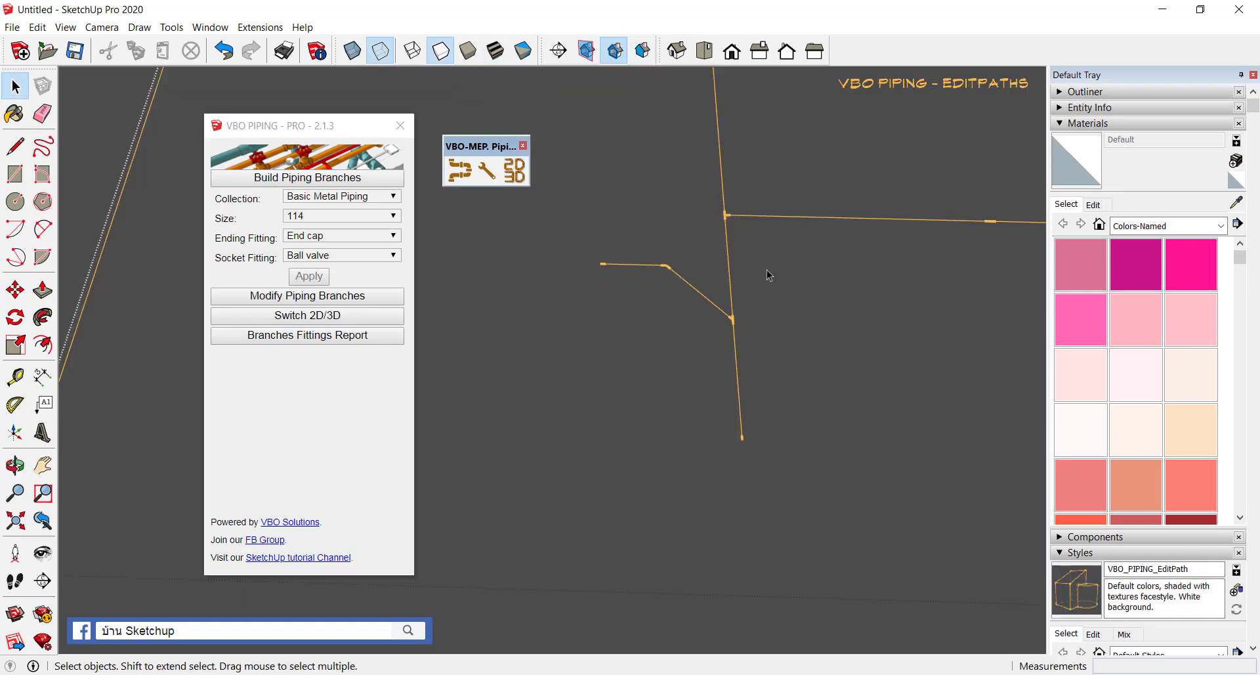
key("e")
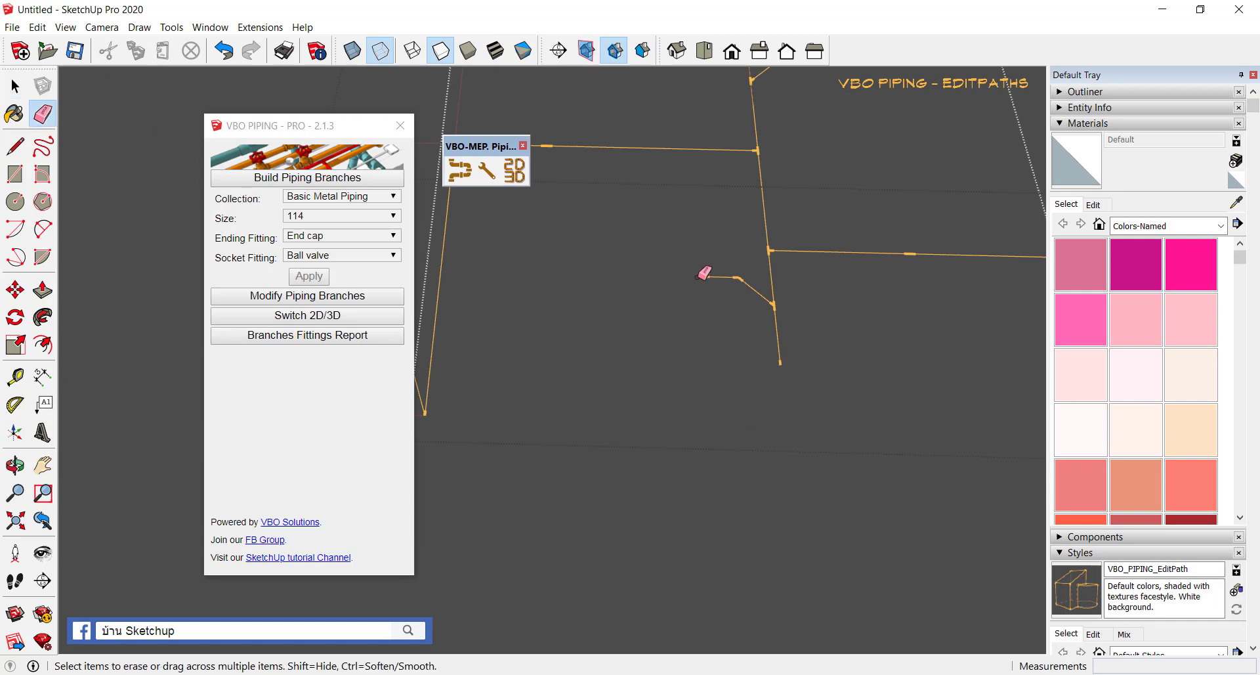
left_click(716, 277)
key("l")
left_click(739, 277)
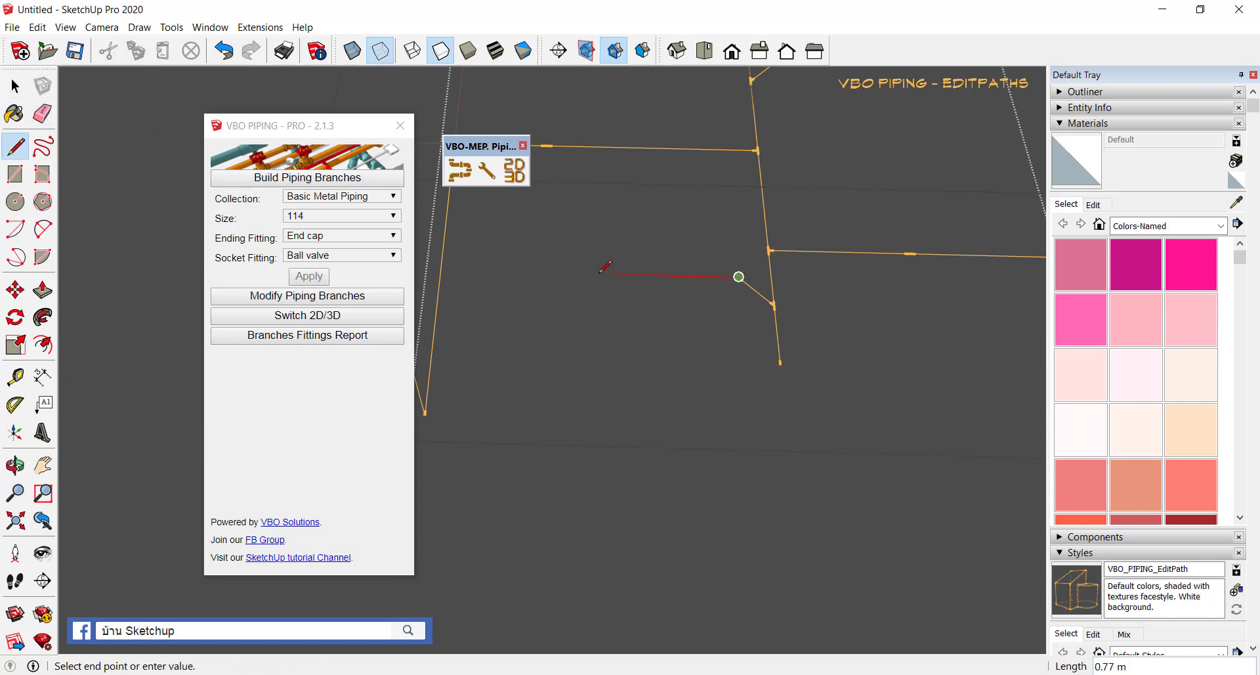
left_click(597, 275)
key("space")
left_click(677, 540)
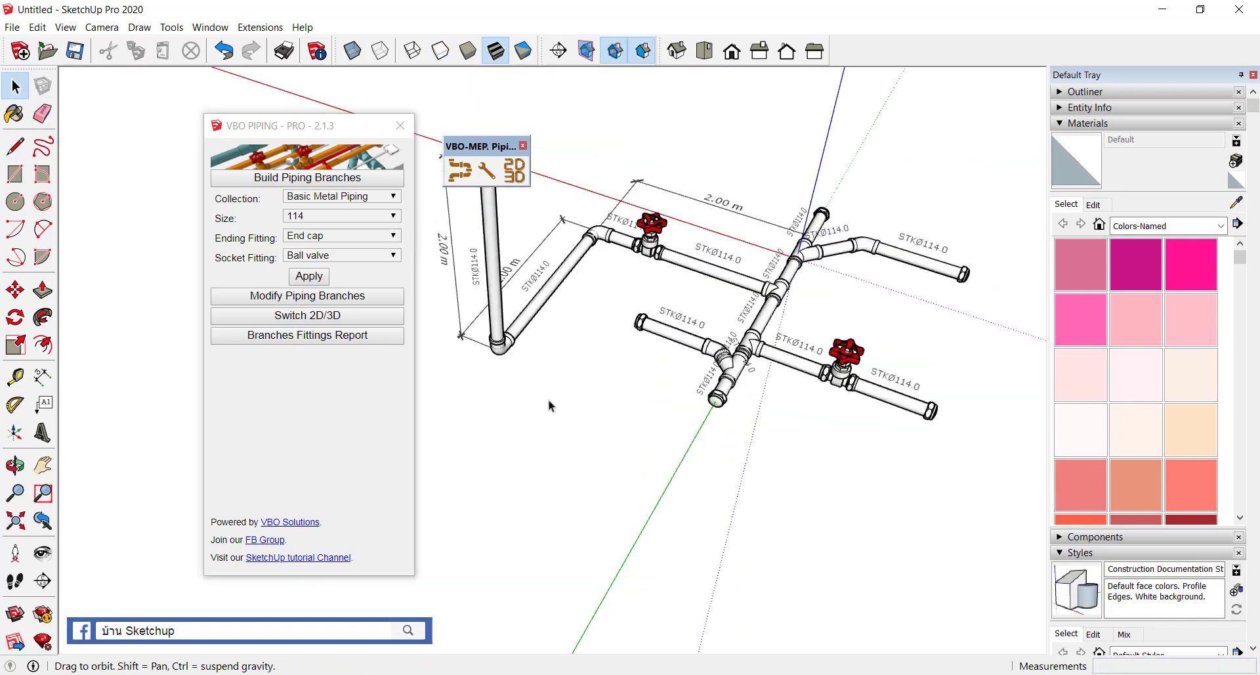
middle_click_drag(734, 519, 577, 307)
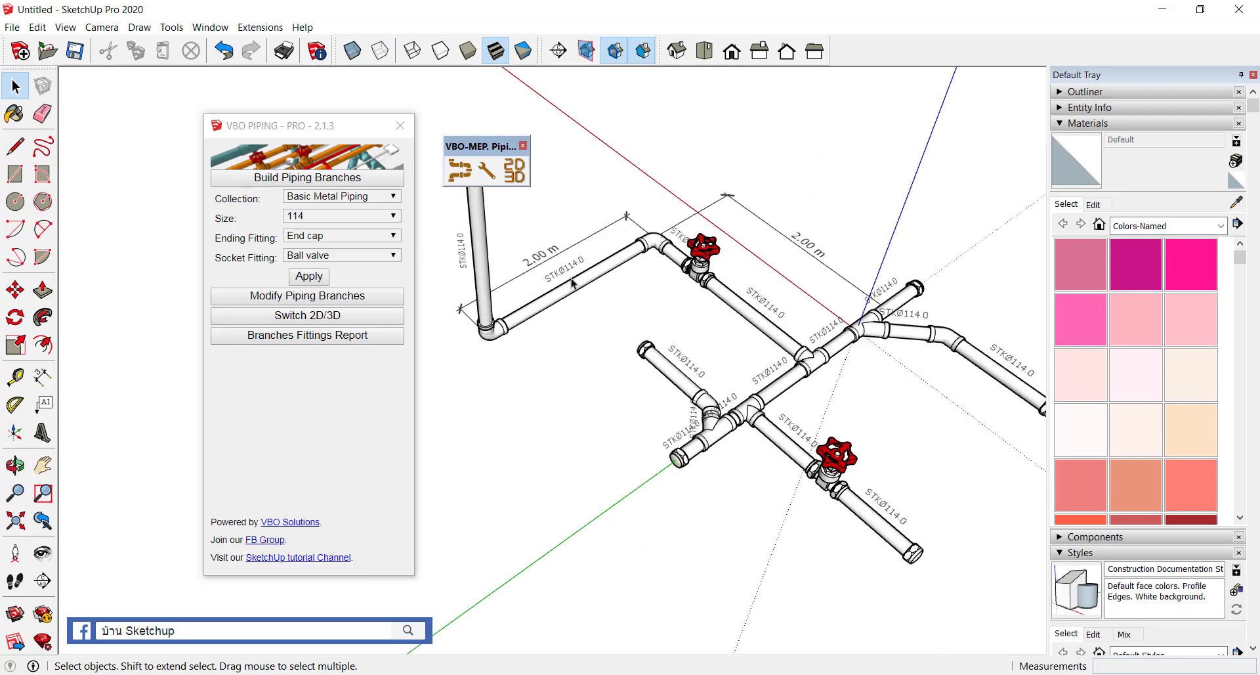
- Box-select the left 2.00 m riser line and move it along the run
double_click(574, 283)
left_click_drag(592, 188, 680, 387)
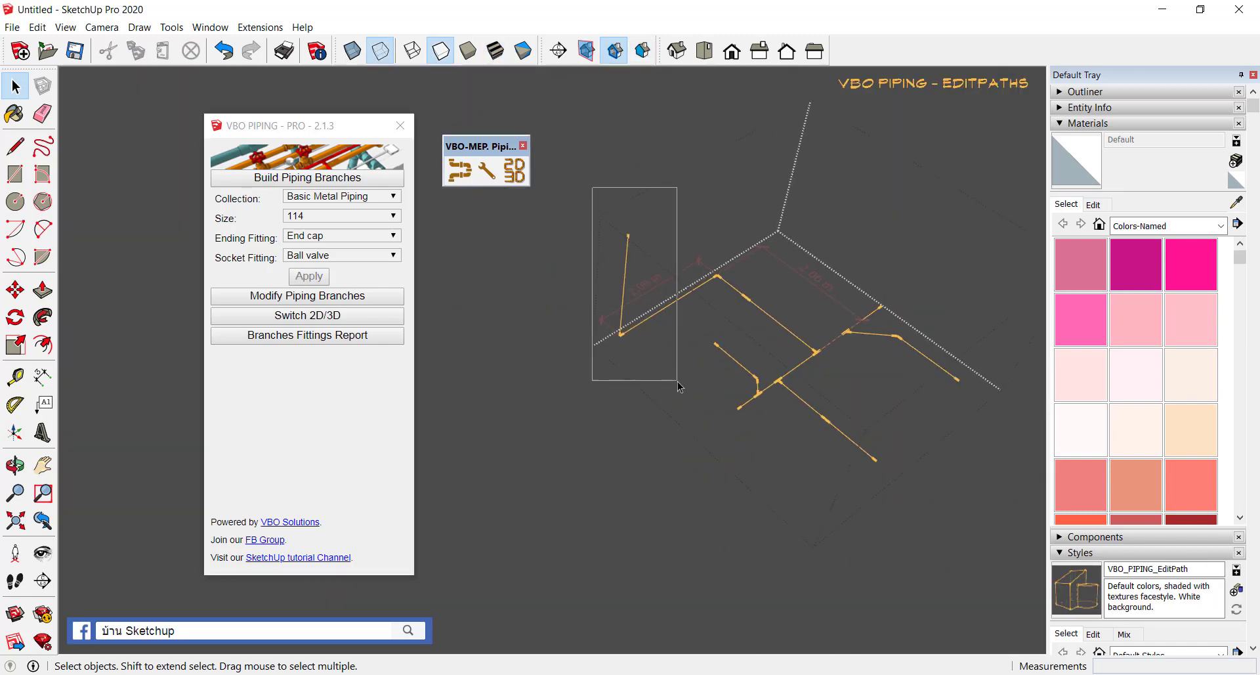
key("m")
left_click(661, 374)
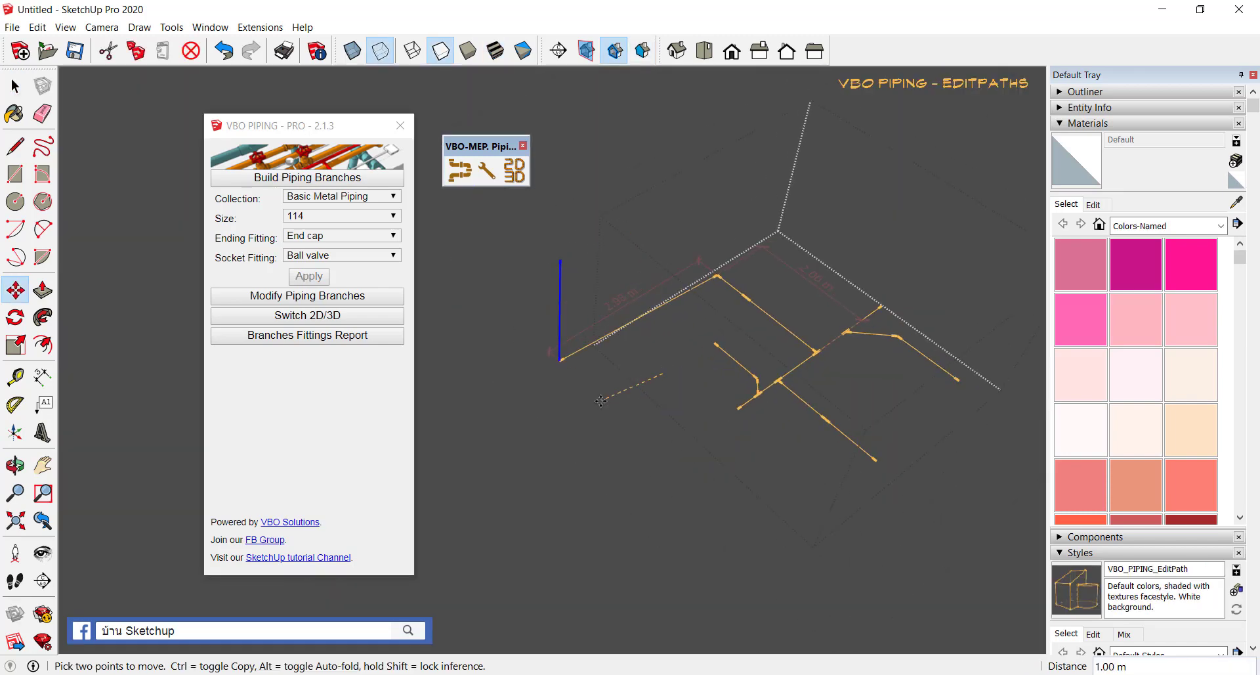
- Draw a path line 2.64 m straight down from the left run to add a dropping pipe
key("l")
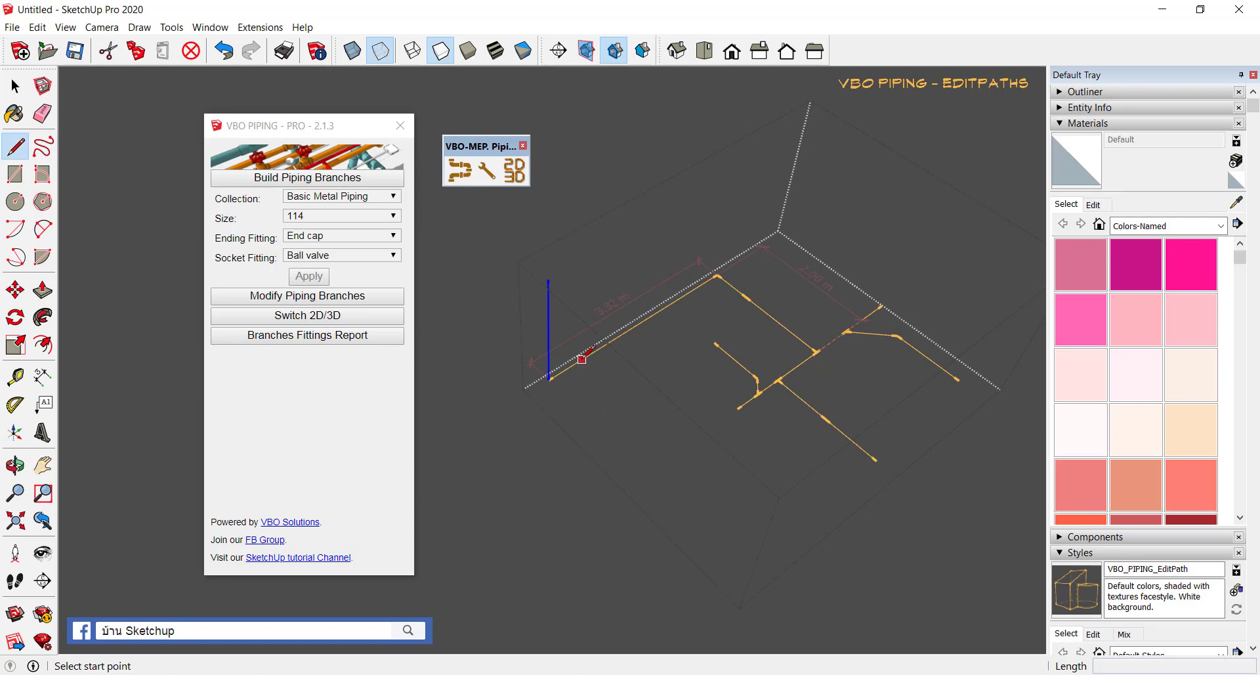
left_click(582, 357)
middle_click_drag(635, 290, 646, 521)
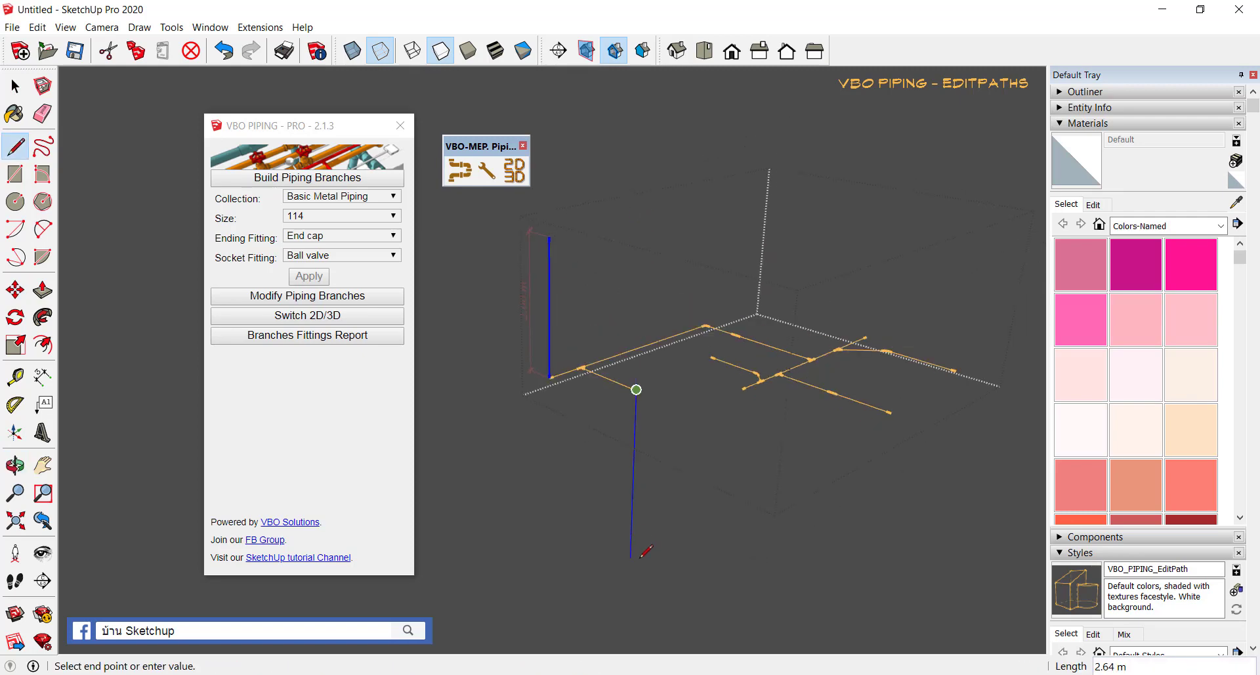
left_click(630, 555)
key("space")
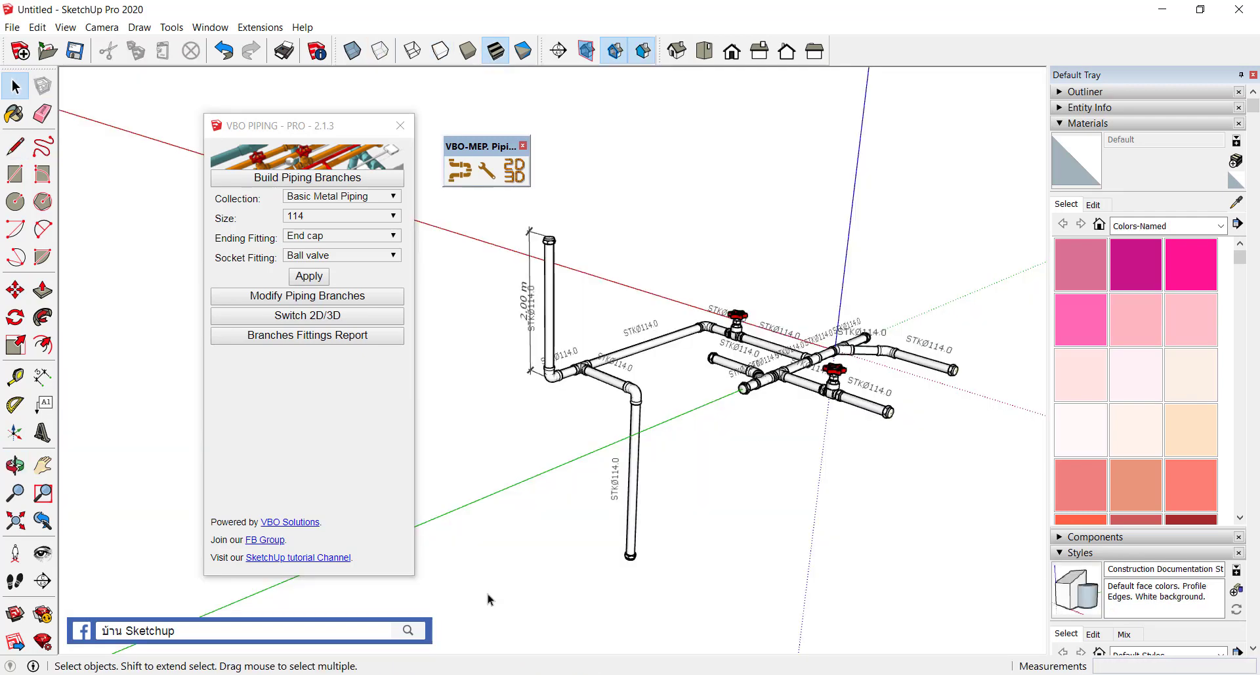